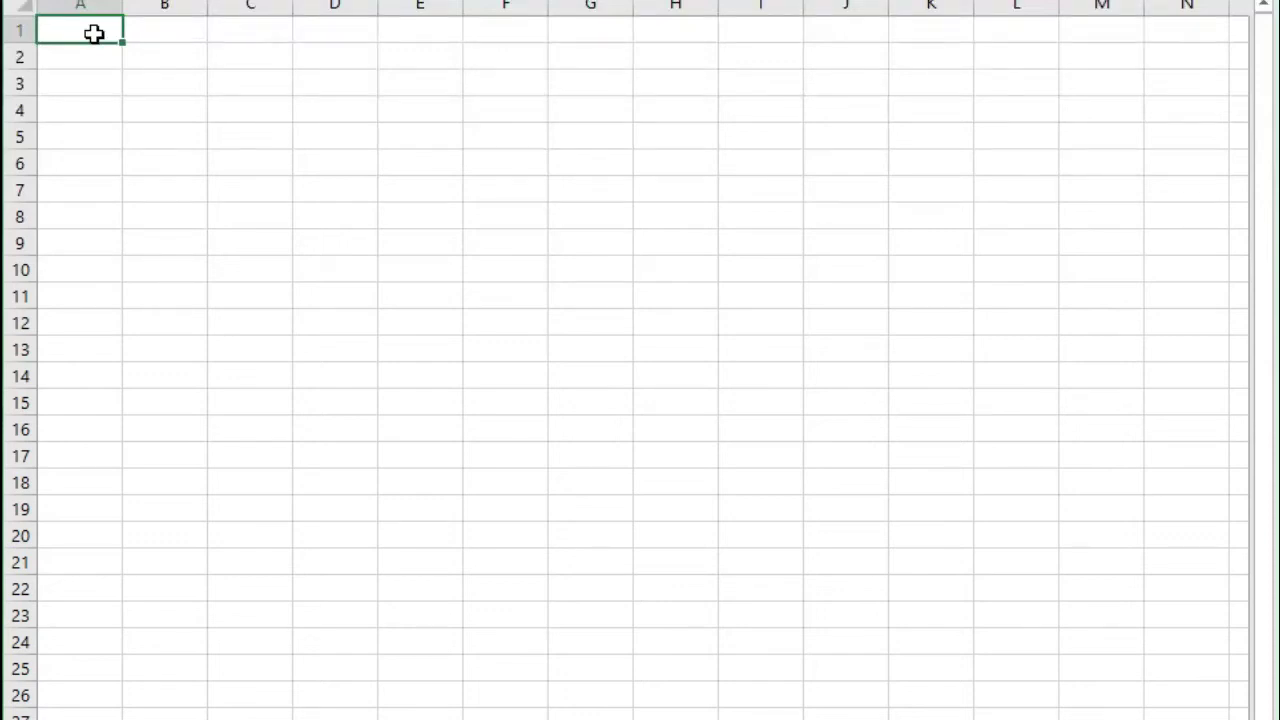
# Type 'Prepayments and Accruals' in A1, 'Paid for but not yet used' in A3, 'Used but not yet paid for' in A5
pyautogui.write('Prepayments and A')
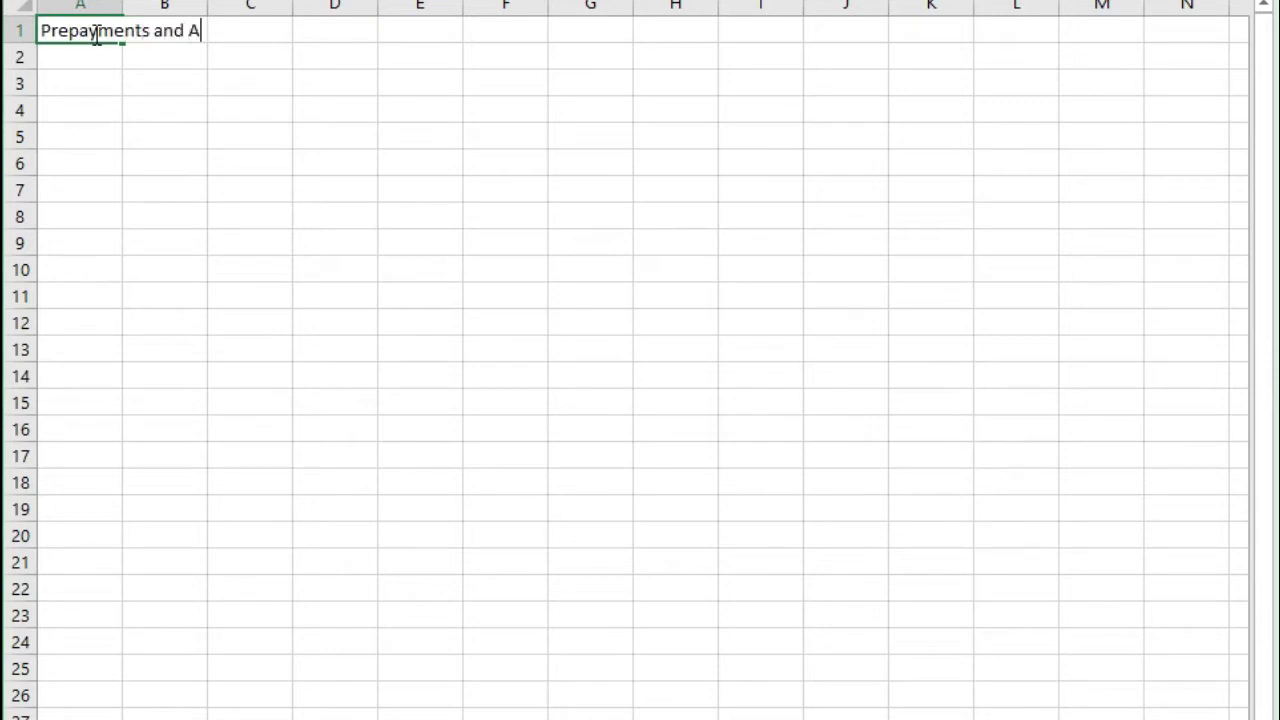
pyautogui.write('ccruals')
pyautogui.press('Return')
pyautogui.press('Return')
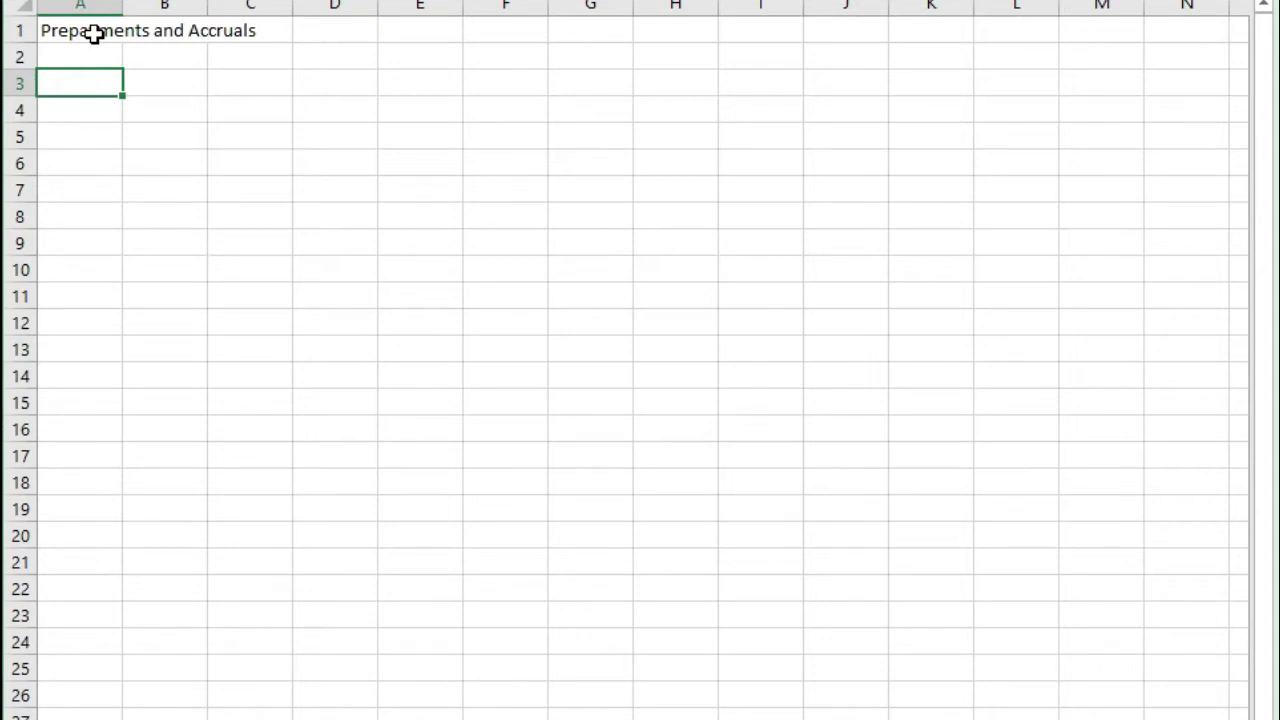
pyautogui.write('Paid for but not yet used')
pyautogui.press('Return')
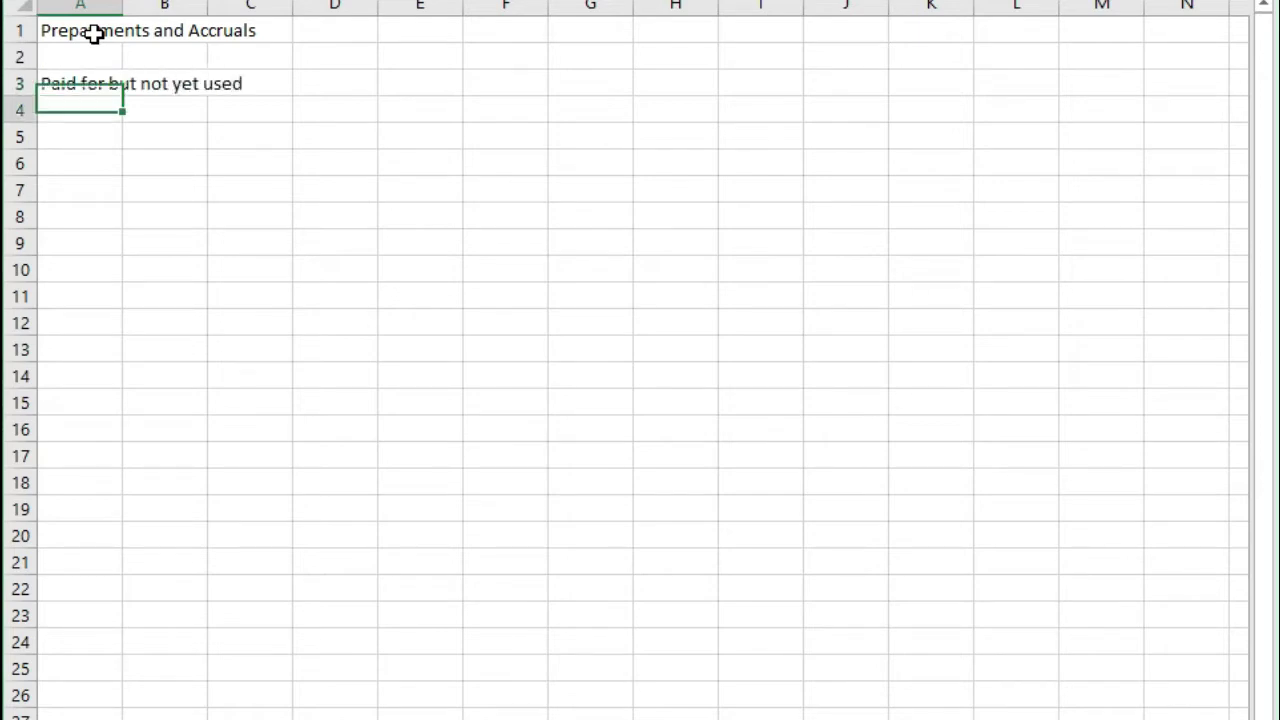
pyautogui.press('Return')
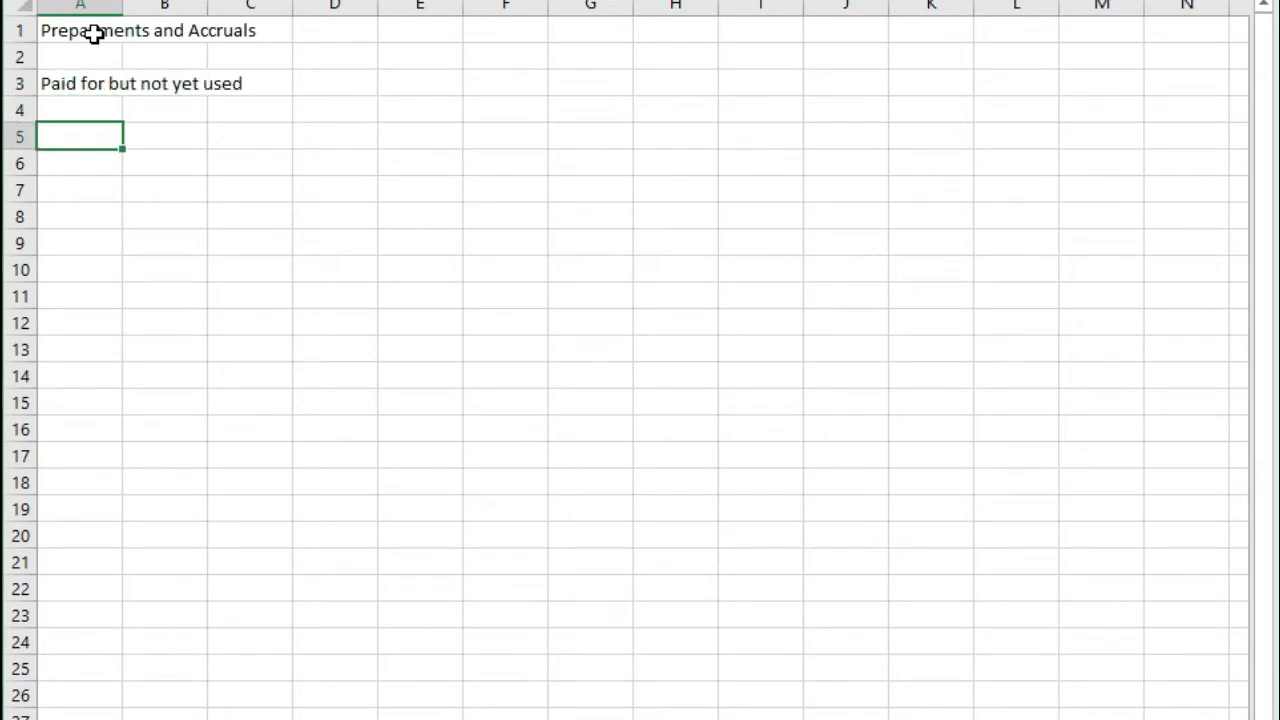
pyautogui.write('Used but not yet paid for')
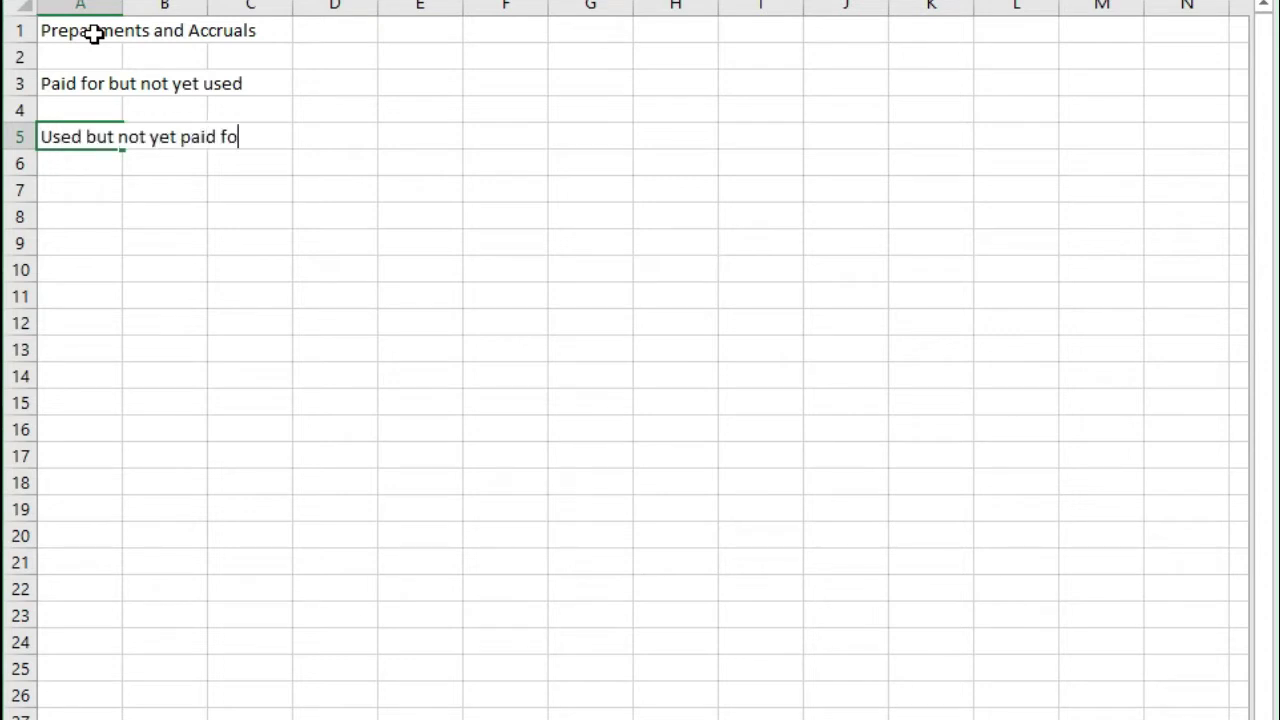
pyautogui.press('Return')
pyautogui.press('Return')
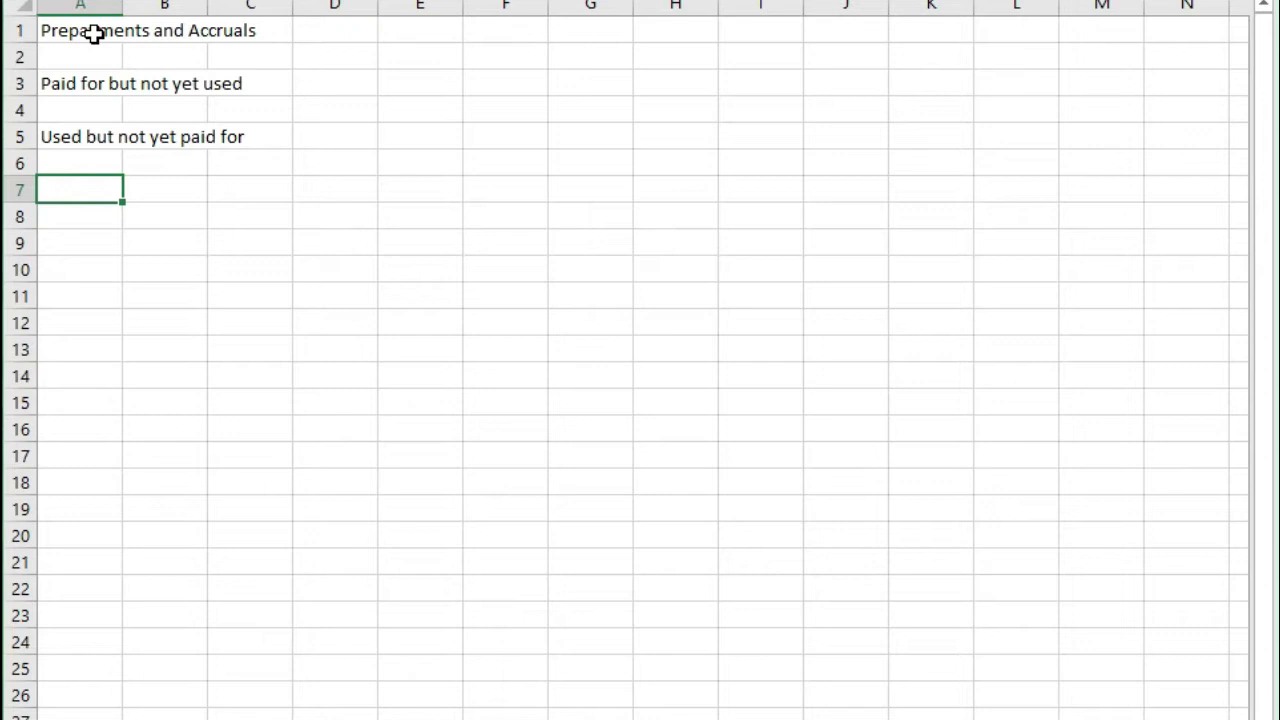
# Enter the 'Profit and loss account' heading in B8 and Gas 10,000 in row 10
pyautogui.click(183, 206)
pyautogui.write('Profit and loss account')
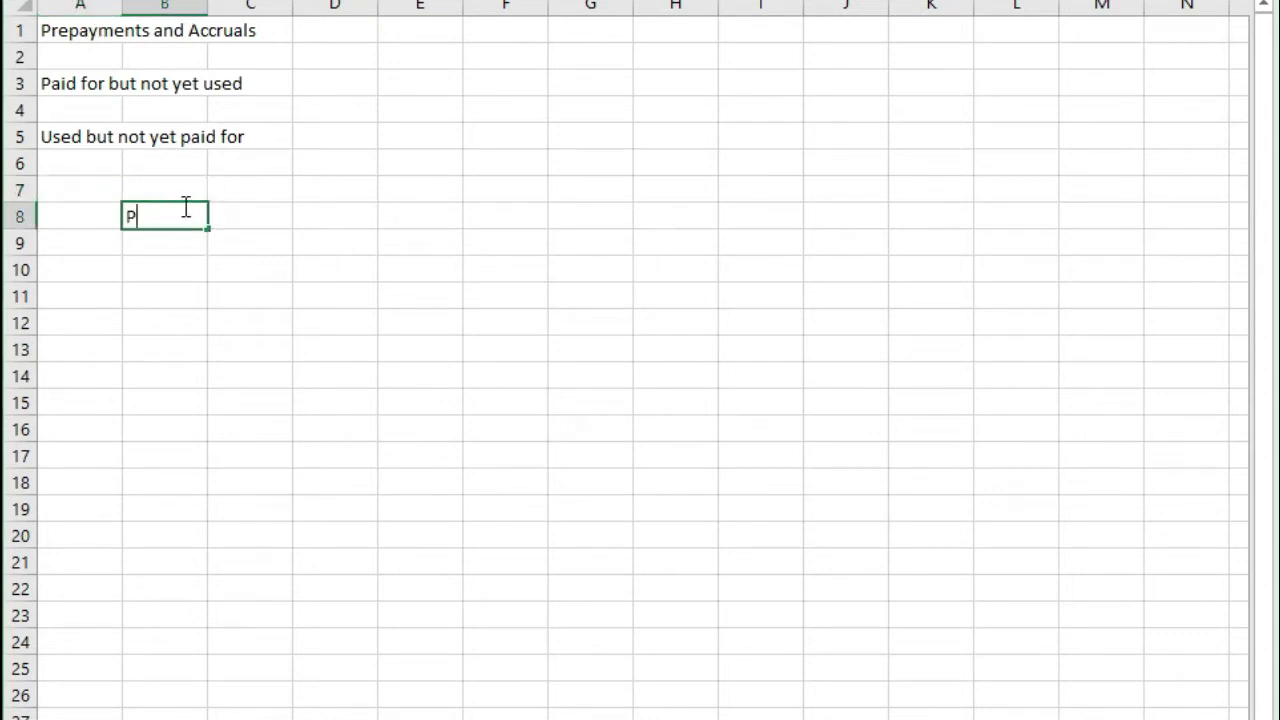
pyautogui.press('Return')
pyautogui.press('Return')
pyautogui.write('Gas')
pyautogui.press('Tab')
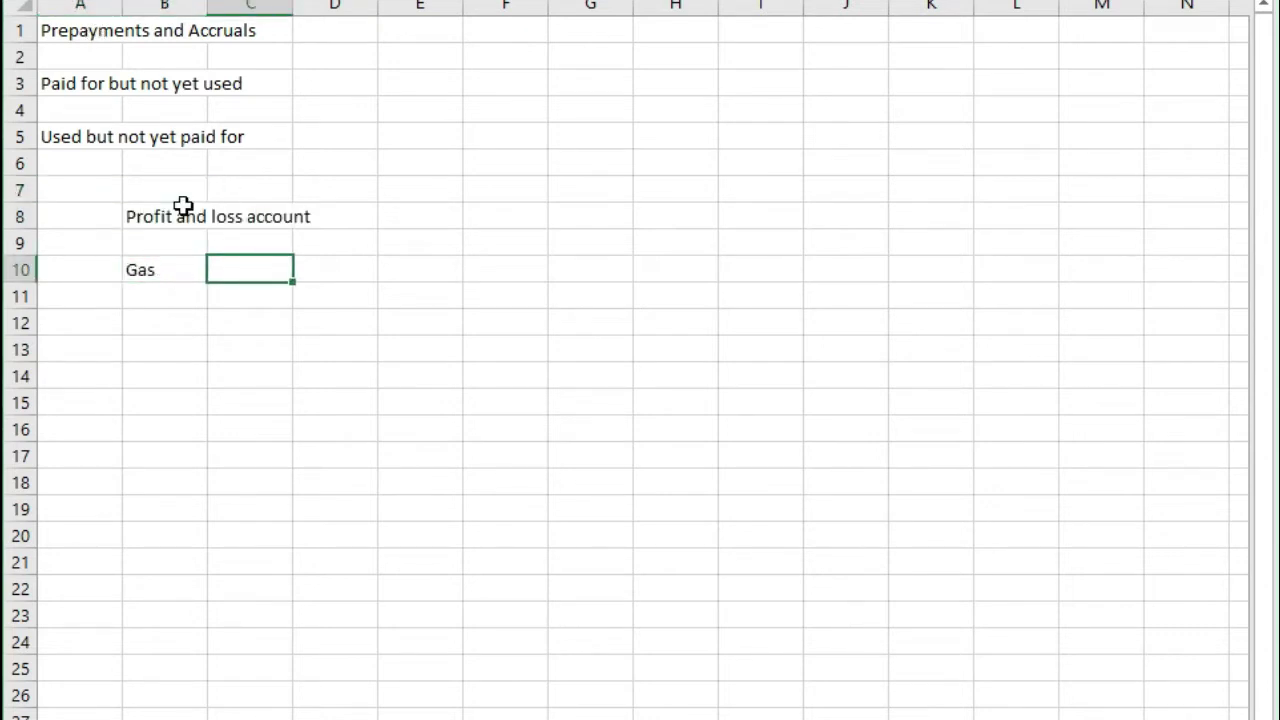
pyautogui.write('10,000')
pyautogui.press('Return')
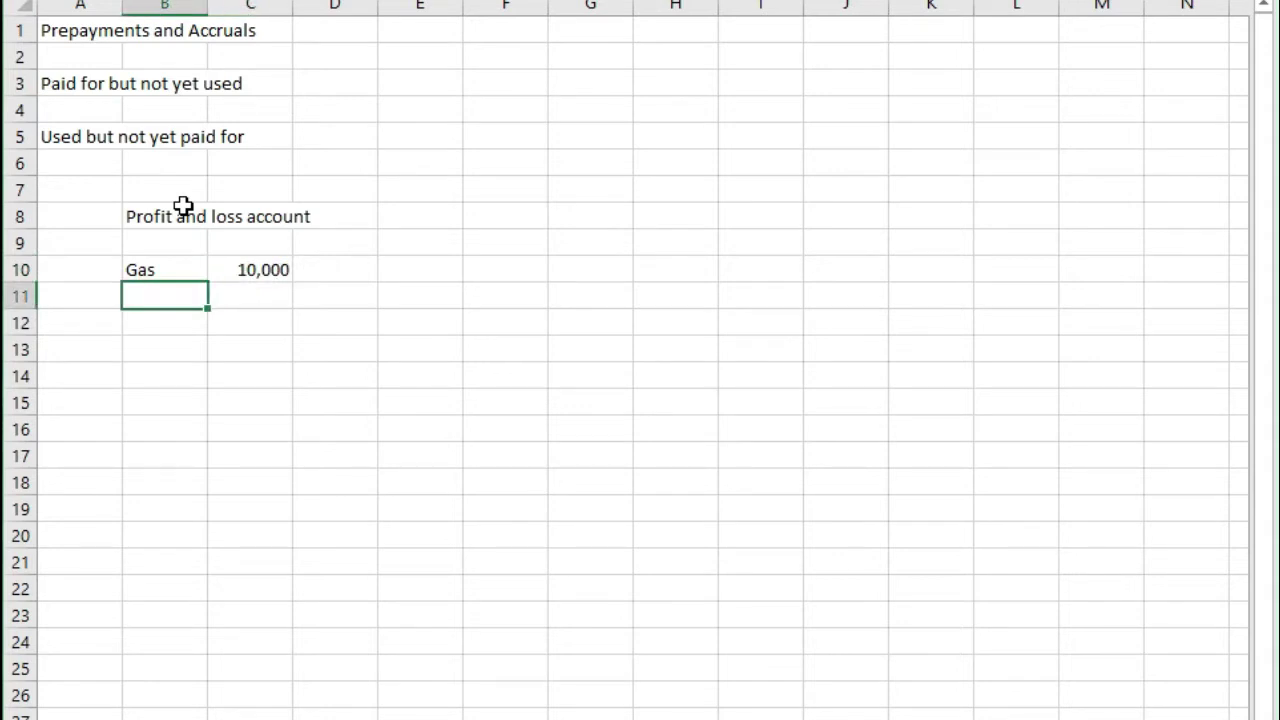
# Put an outline border around the B8:D8 heading
pyautogui.moveTo(169, 211); pyautogui.dragTo(329, 206)
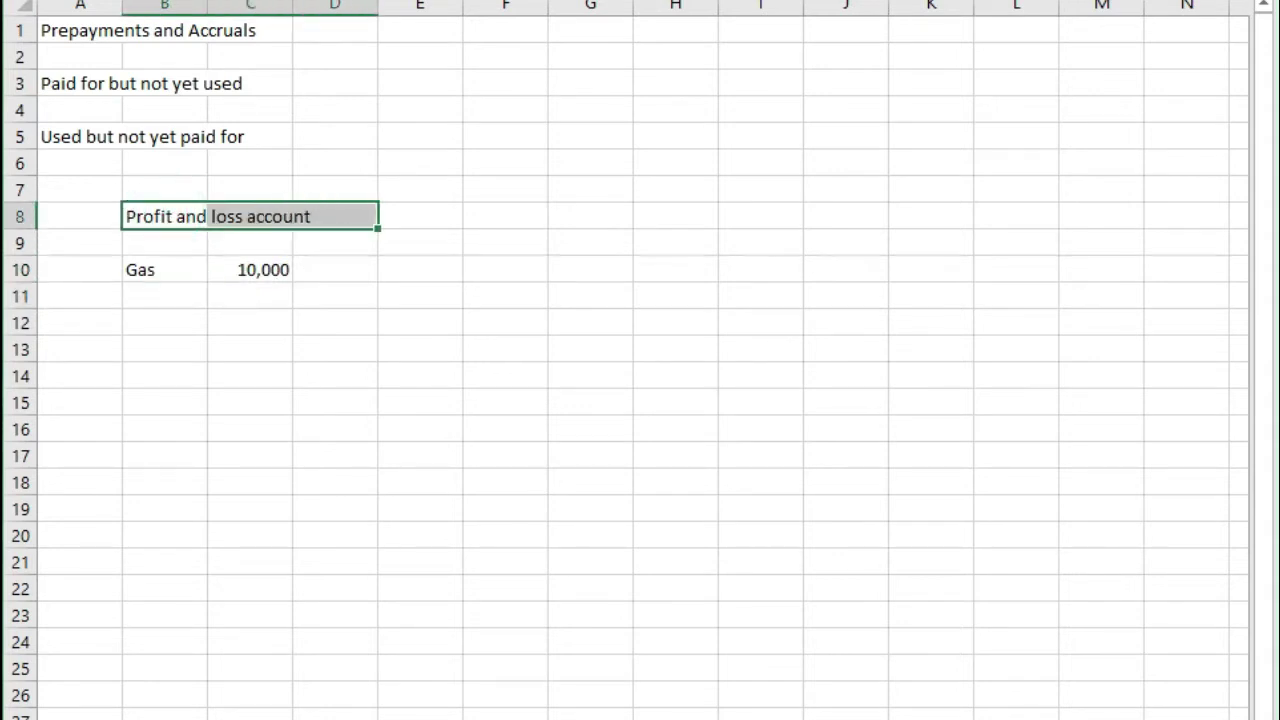
pyautogui.click(250, 323)
pyautogui.moveTo(150, 270); pyautogui.dragTo(331, 285)
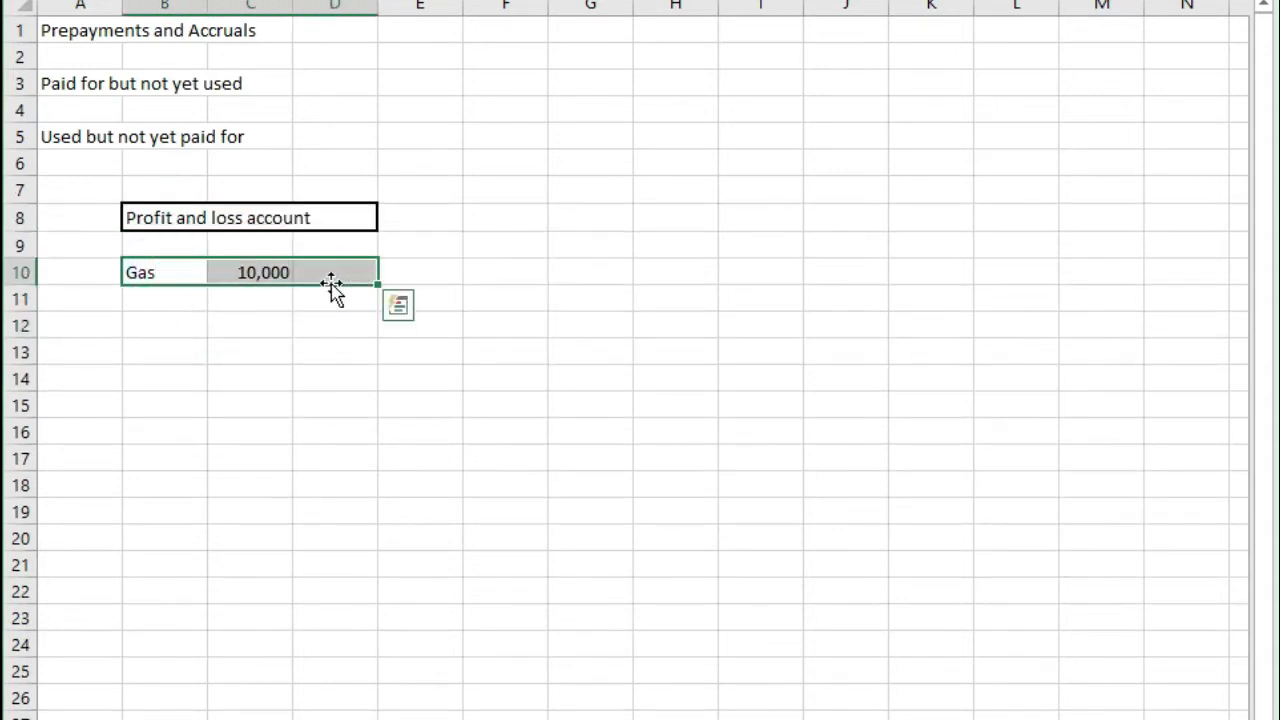
pyautogui.click(328, 272)
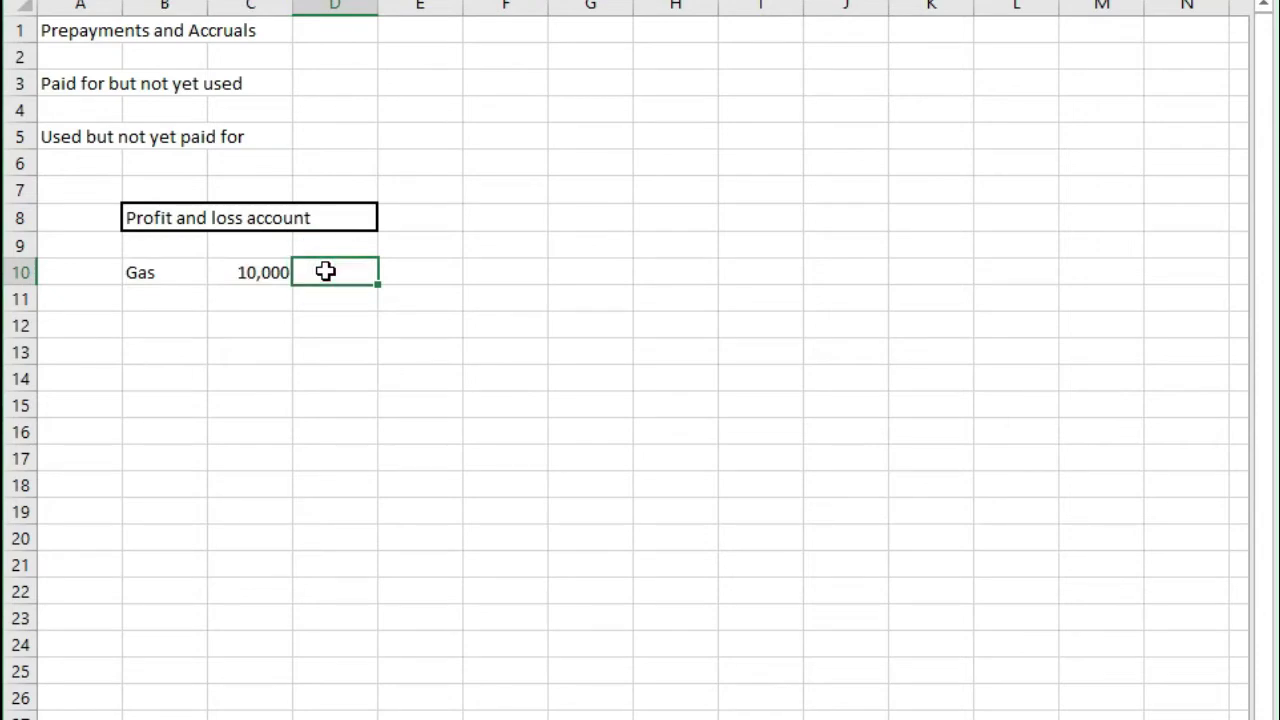
pyautogui.moveTo(157, 270); pyautogui.dragTo(334, 271)
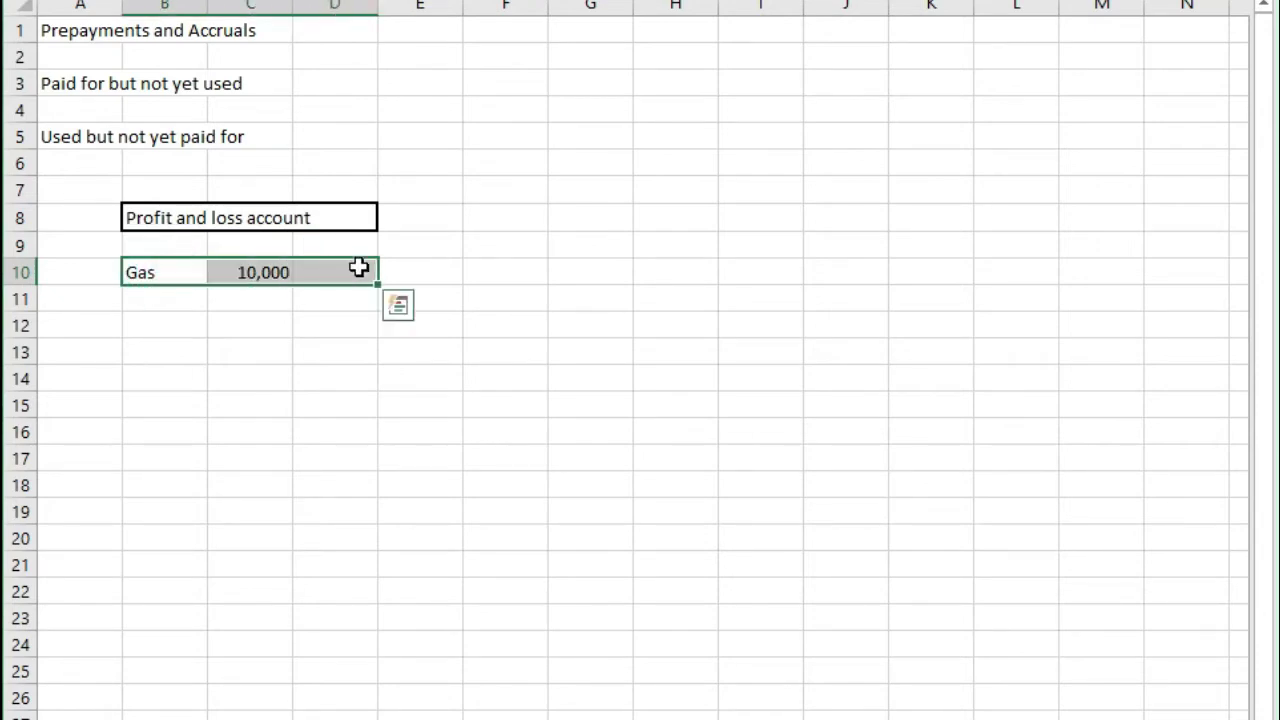
pyautogui.click(334, 272)
pyautogui.click(140, 274)
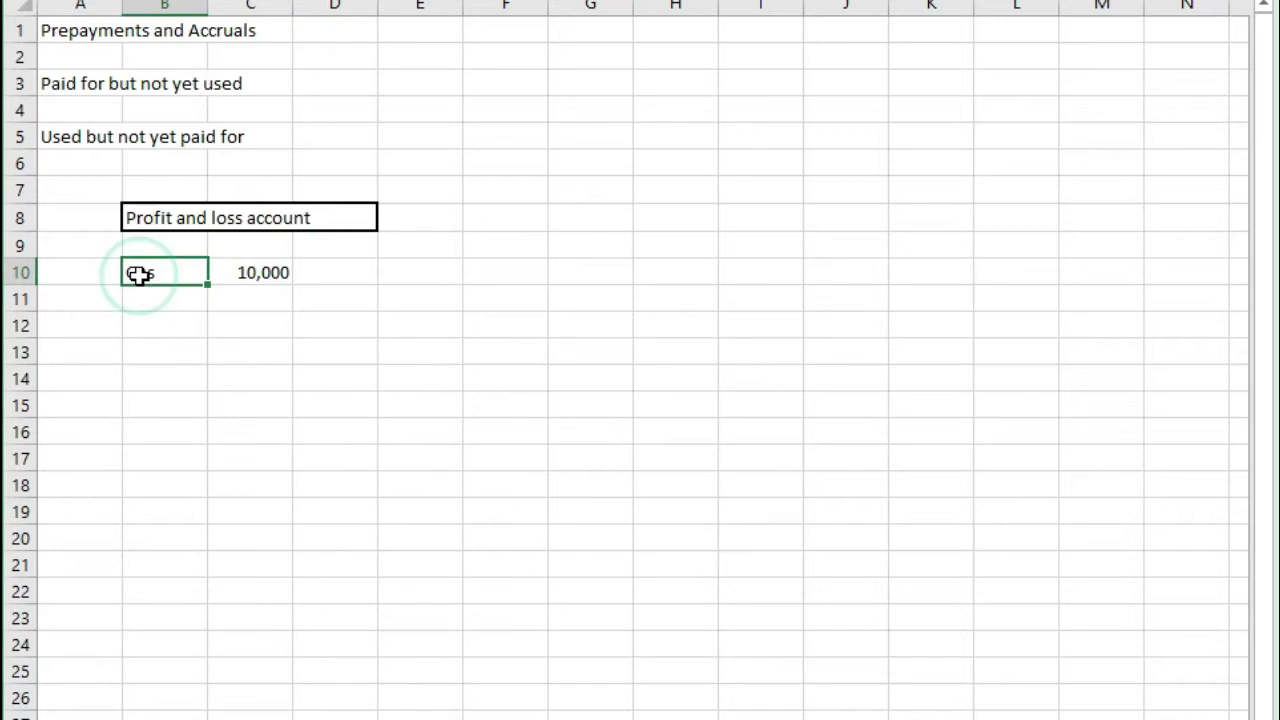
# Add the note 'Strip out this cost' in B12 and label E10 'Dr / Debit'
pyautogui.click(167, 322)
pyautogui.write('Strip out this cost')
pyautogui.press('Return')
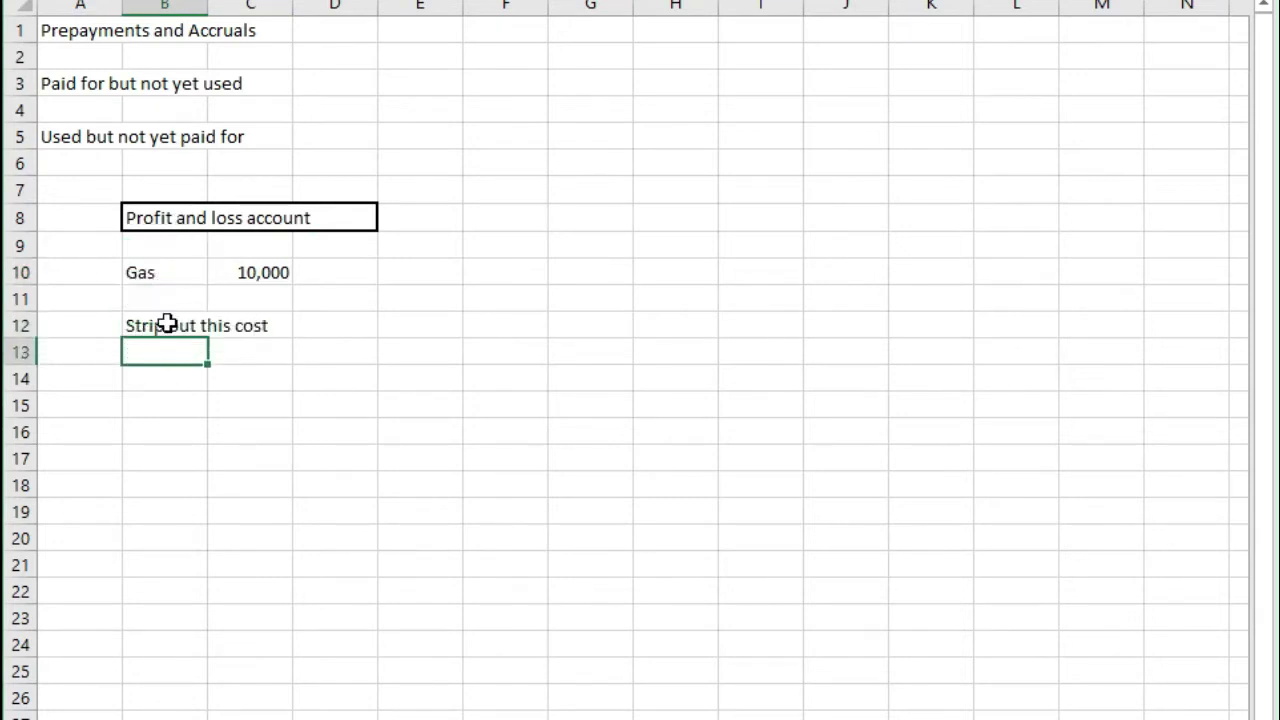
pyautogui.click(168, 323)
pyautogui.click(405, 272)
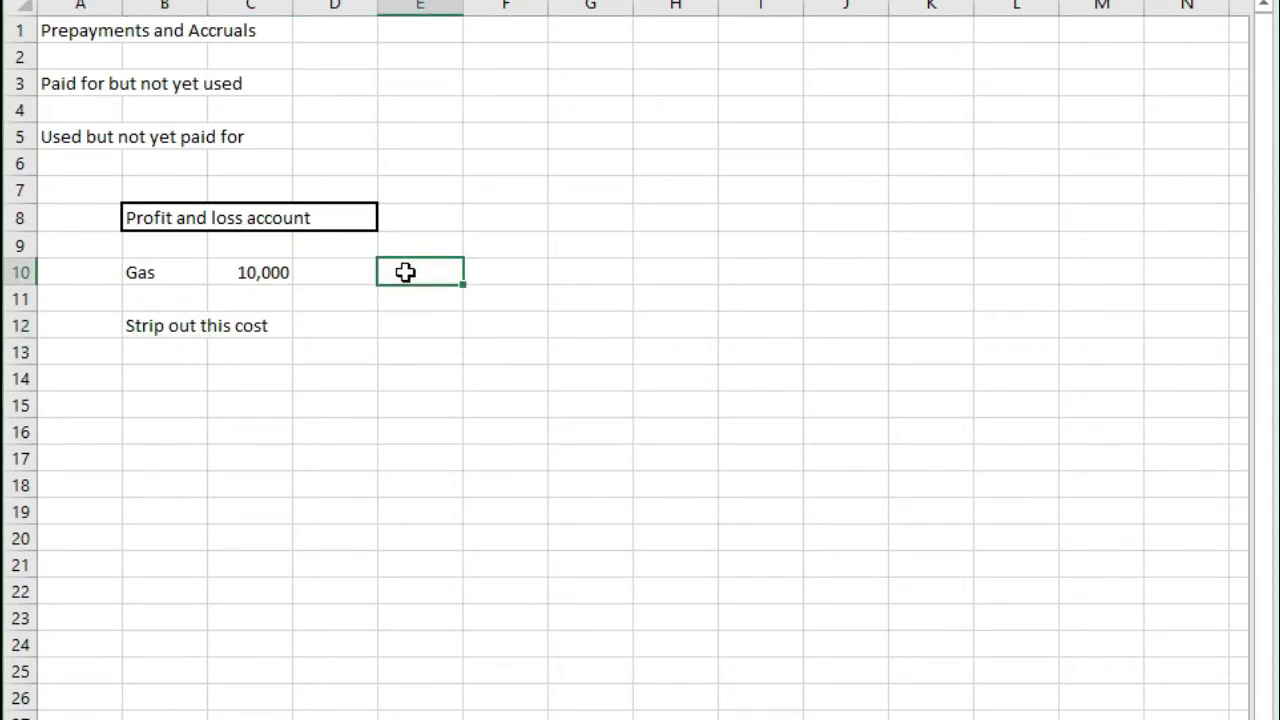
pyautogui.write('Dr / Debit')
pyautogui.press('Return')
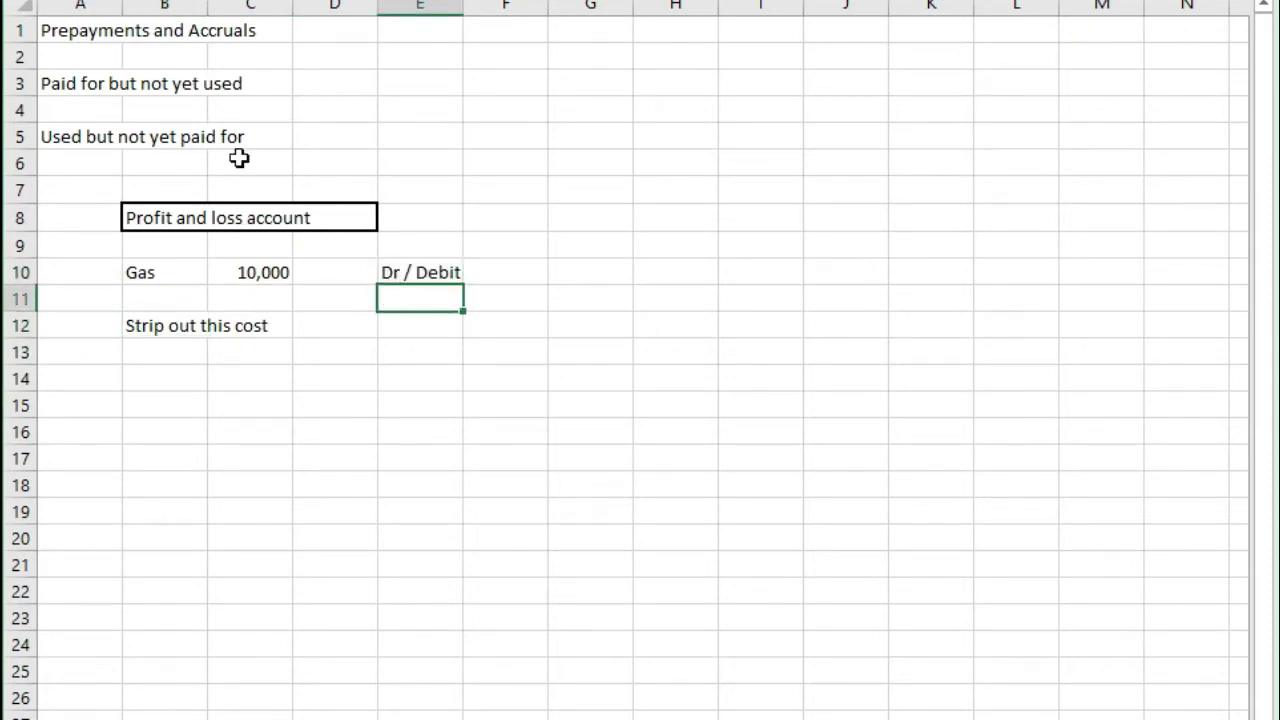
# Add a '+' sign in D10 and copy the boxed Profit and loss account heading
pyautogui.click(231, 282)
pyautogui.click(334, 268)
pyautogui.write('+')
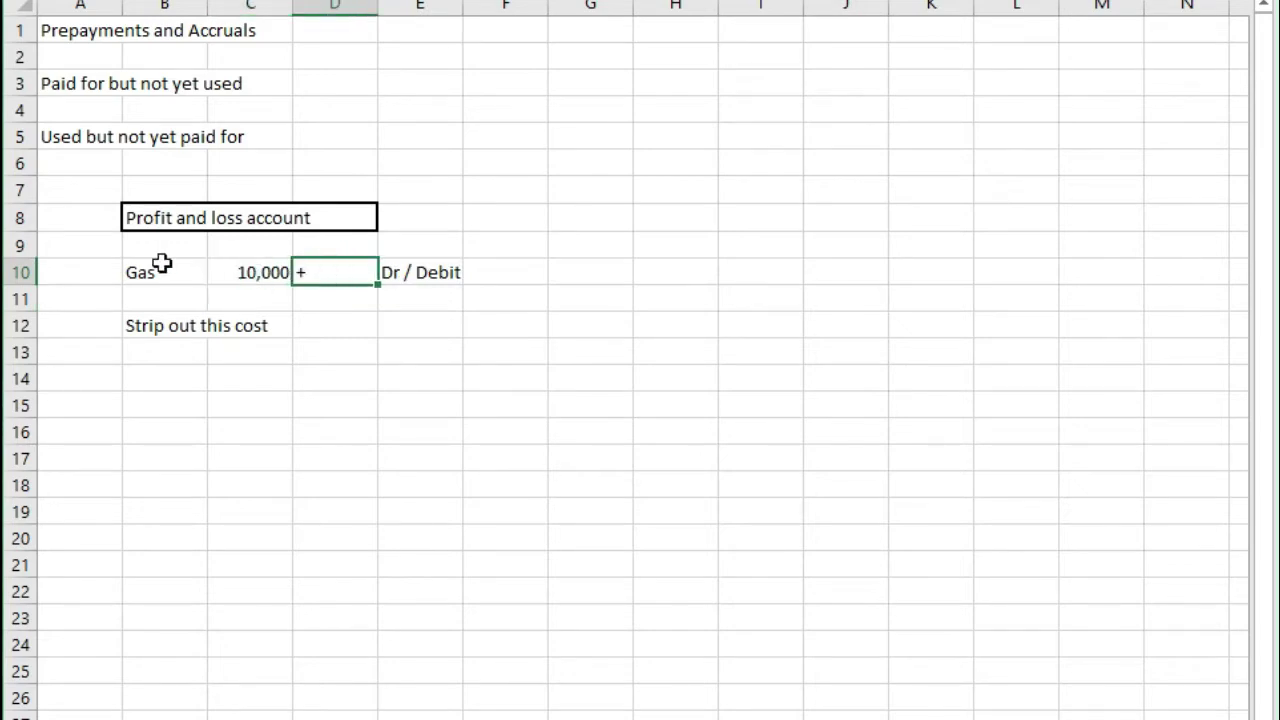
pyautogui.click(150, 285)
pyautogui.moveTo(288, 289); pyautogui.dragTo(163, 268)
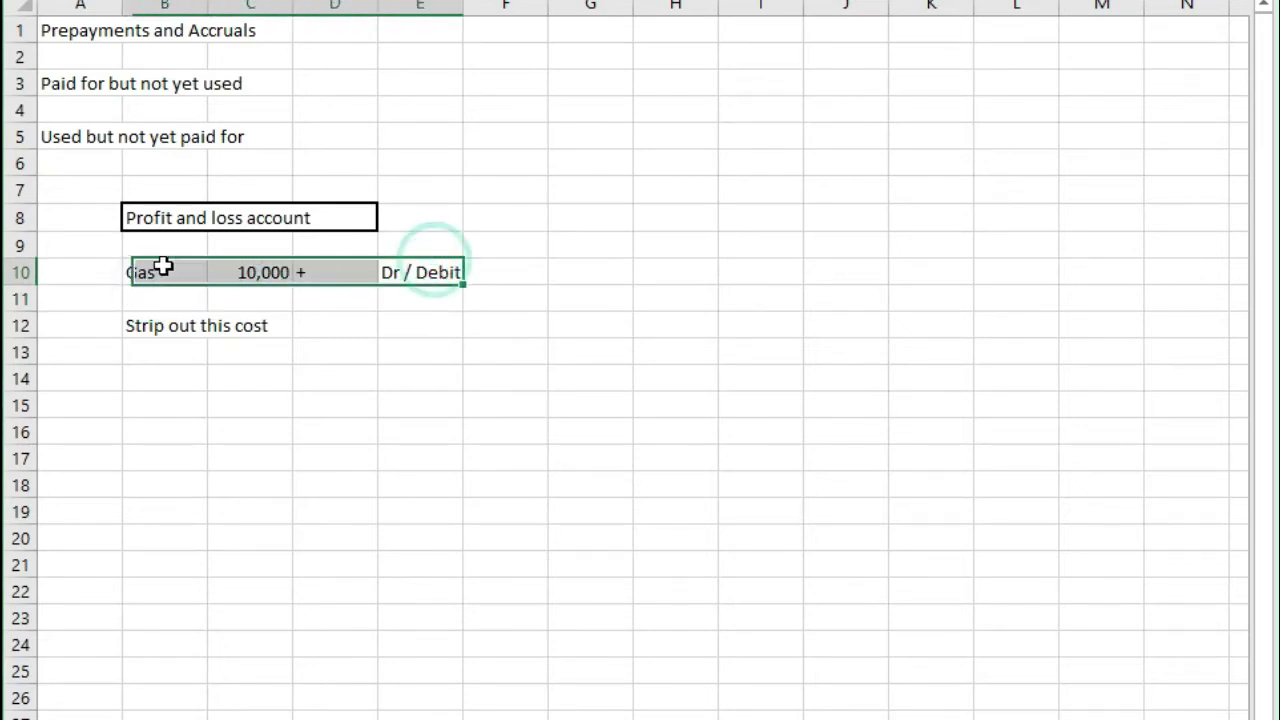
pyautogui.click(165, 457)
pyautogui.click(208, 214)
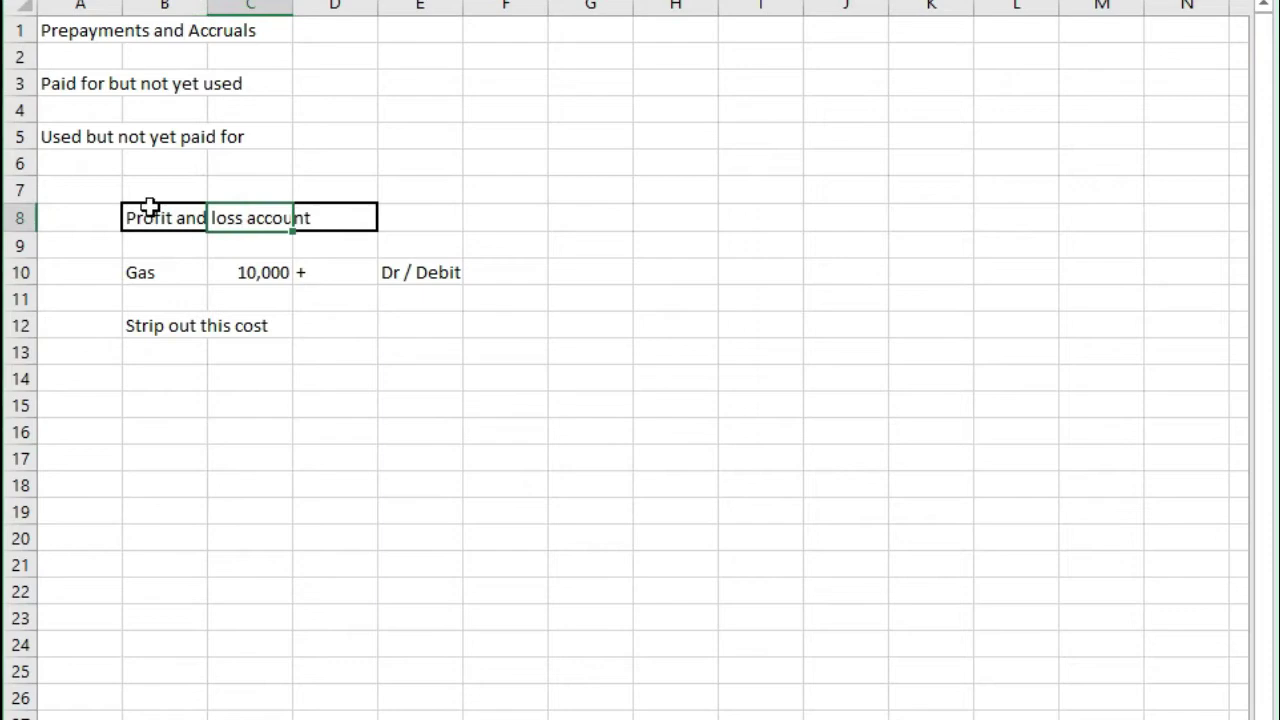
pyautogui.moveTo(150, 207); pyautogui.dragTo(357, 221)
pyautogui.hotkey('ctrl', 'c')
# Paste the boxed heading into G8 and retitle it 'Balance sheet'
pyautogui.click(591, 206)
pyautogui.hotkey('ctrl', 'v')
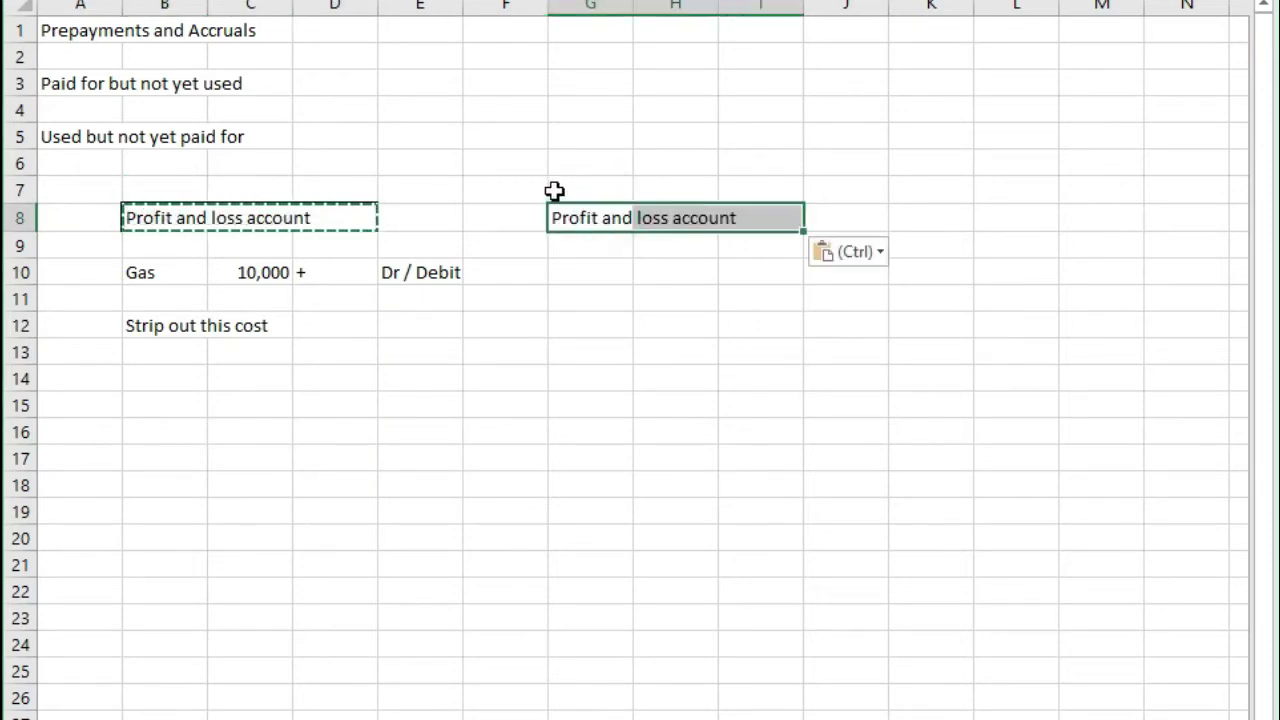
pyautogui.write('Balance sheet')
pyautogui.click(143, 380)
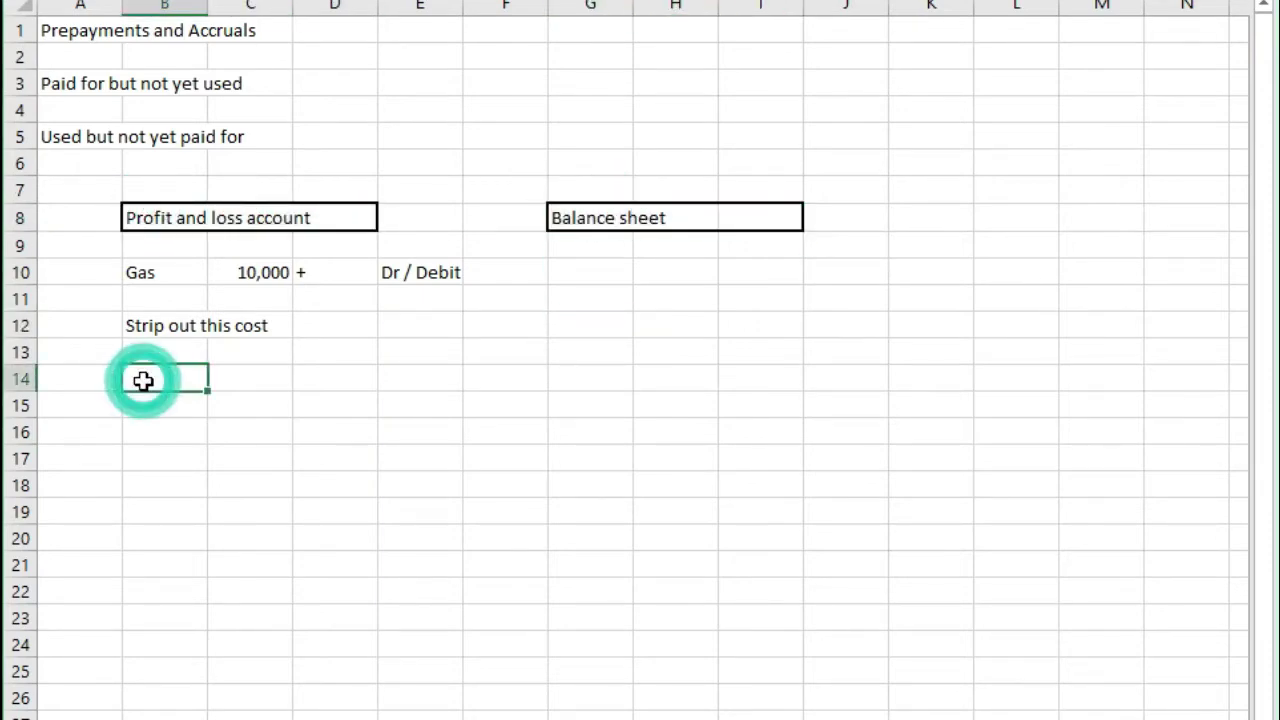
# Add a 'Journal' label with the line Credit Gas -10000 Cr/Credit
pyautogui.write('Journal')
pyautogui.press('Return')
pyautogui.write('Credit Gas')
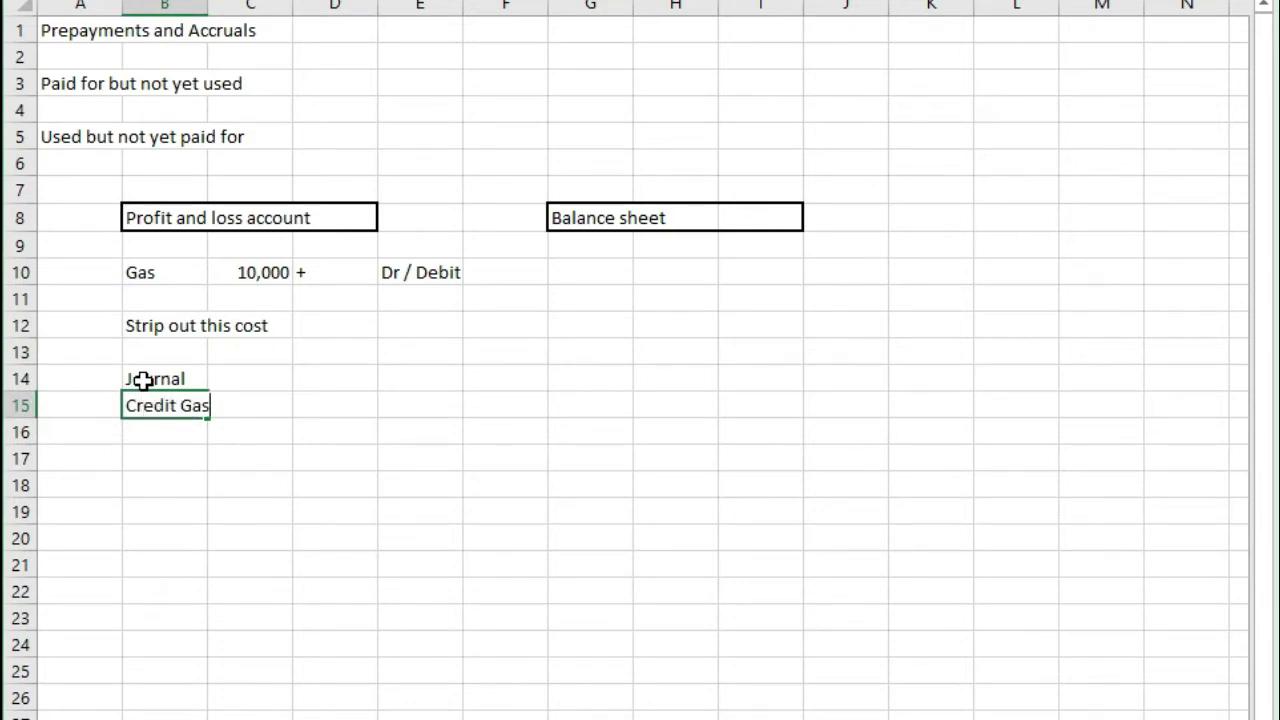
pyautogui.press('Tab')
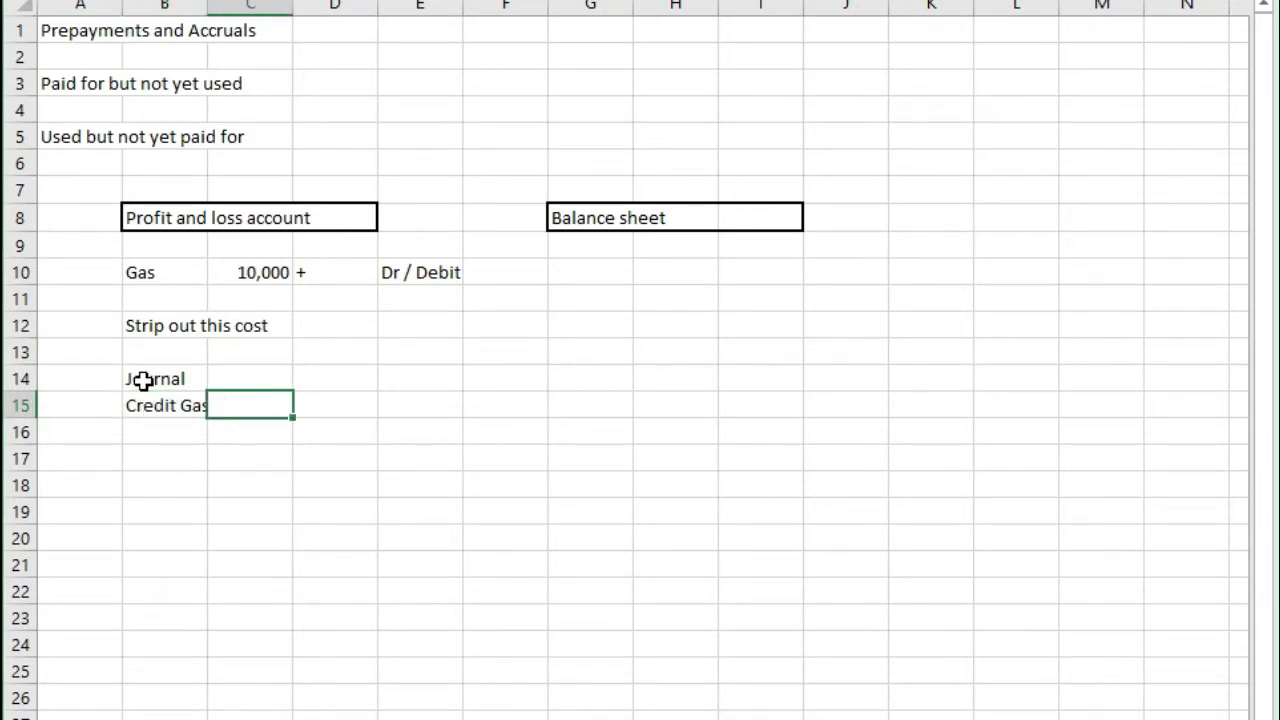
pyautogui.press('Tab')
pyautogui.write('-10000')
pyautogui.press('Tab')
pyautogui.write('Cr/Credit')
pyautogui.press('Return')
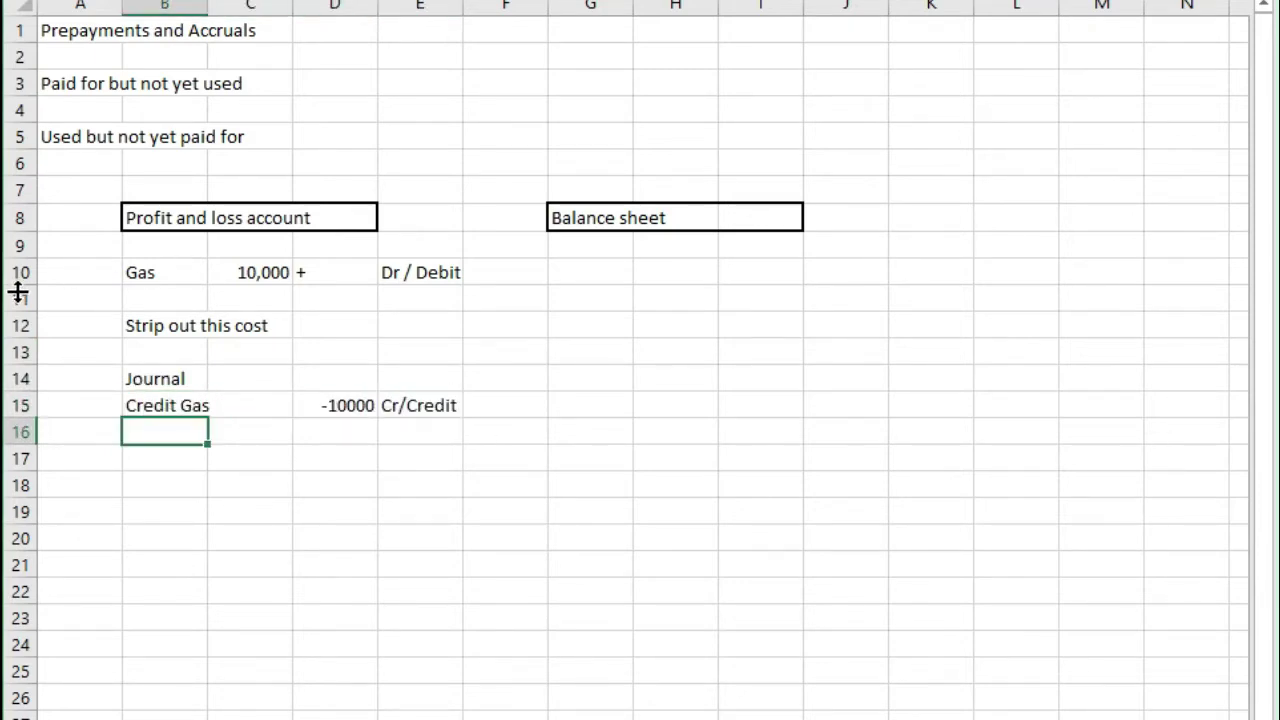
# Insert three blank rows at rows 11-13 and enter 'Prepayment' in B11
pyautogui.moveTo(17, 298); pyautogui.dragTo(17, 352)
pyautogui.rightClick(106, 314)
pyautogui.click(196, 495)
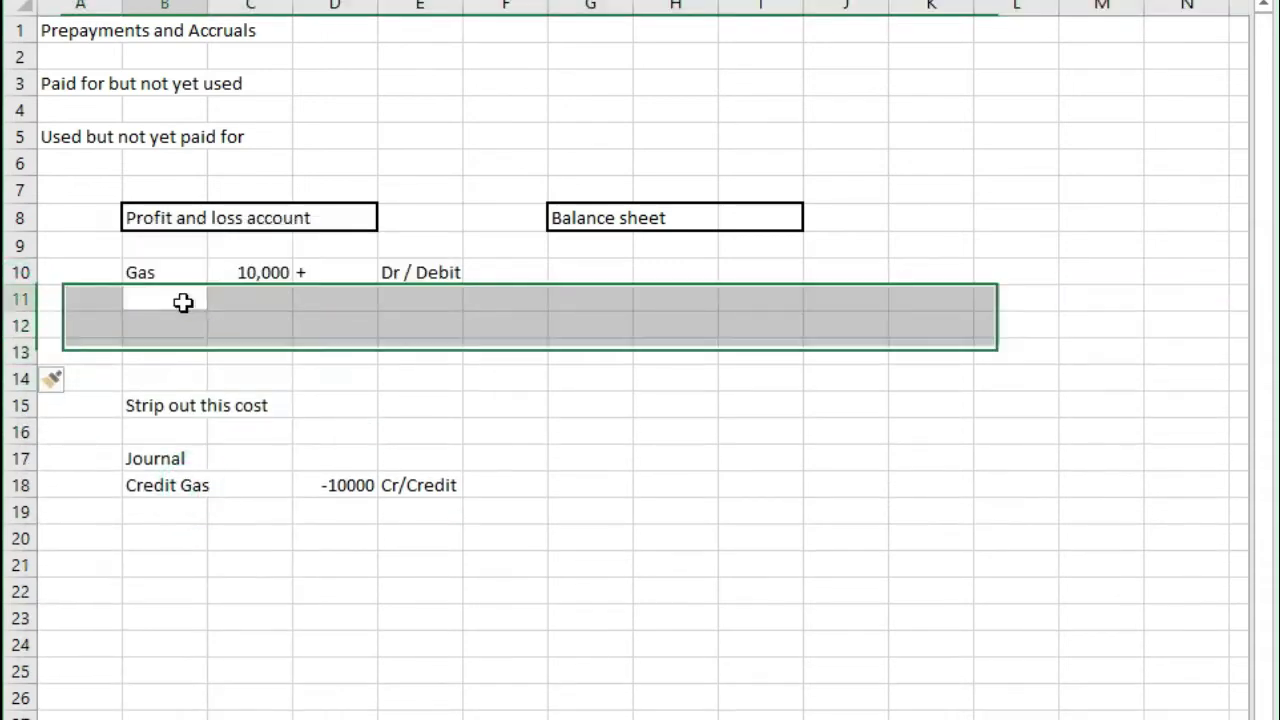
pyautogui.click(183, 300)
pyautogui.write('Prepayment')
pyautogui.press('Tab')
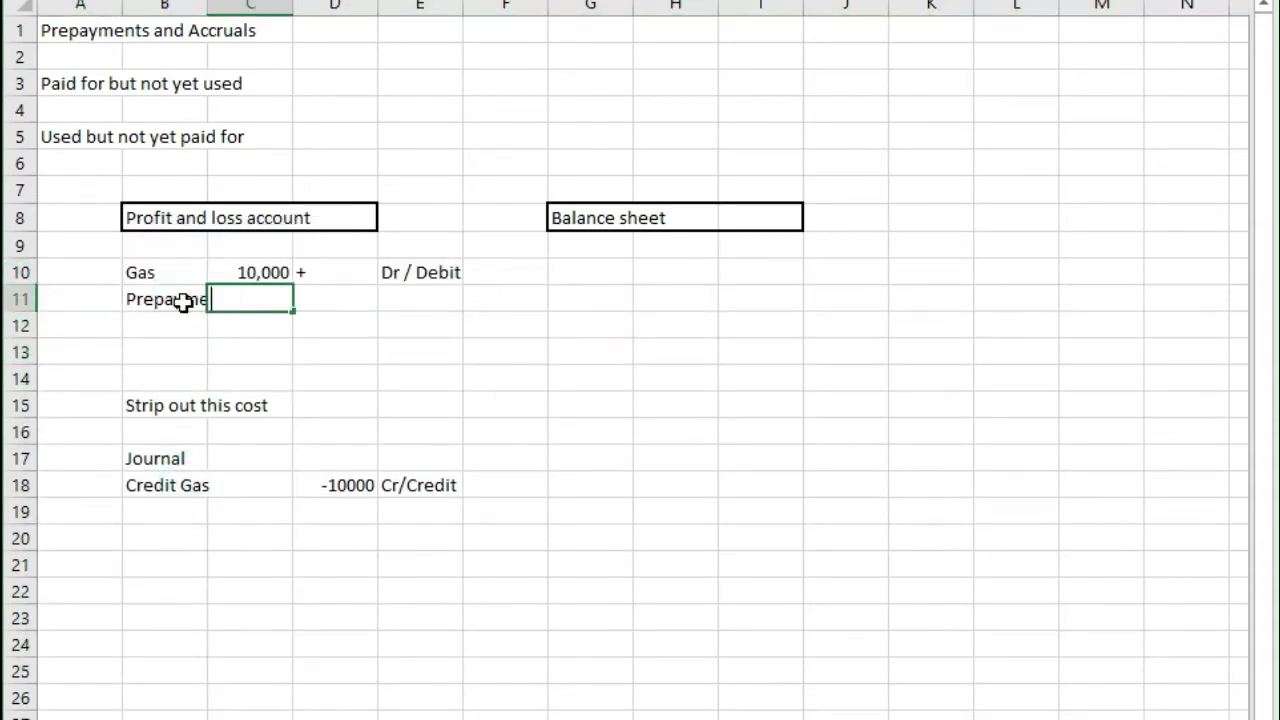
# Add the journal line Prepayment 10000 Dr/Debit in row 19
pyautogui.click(163, 511)
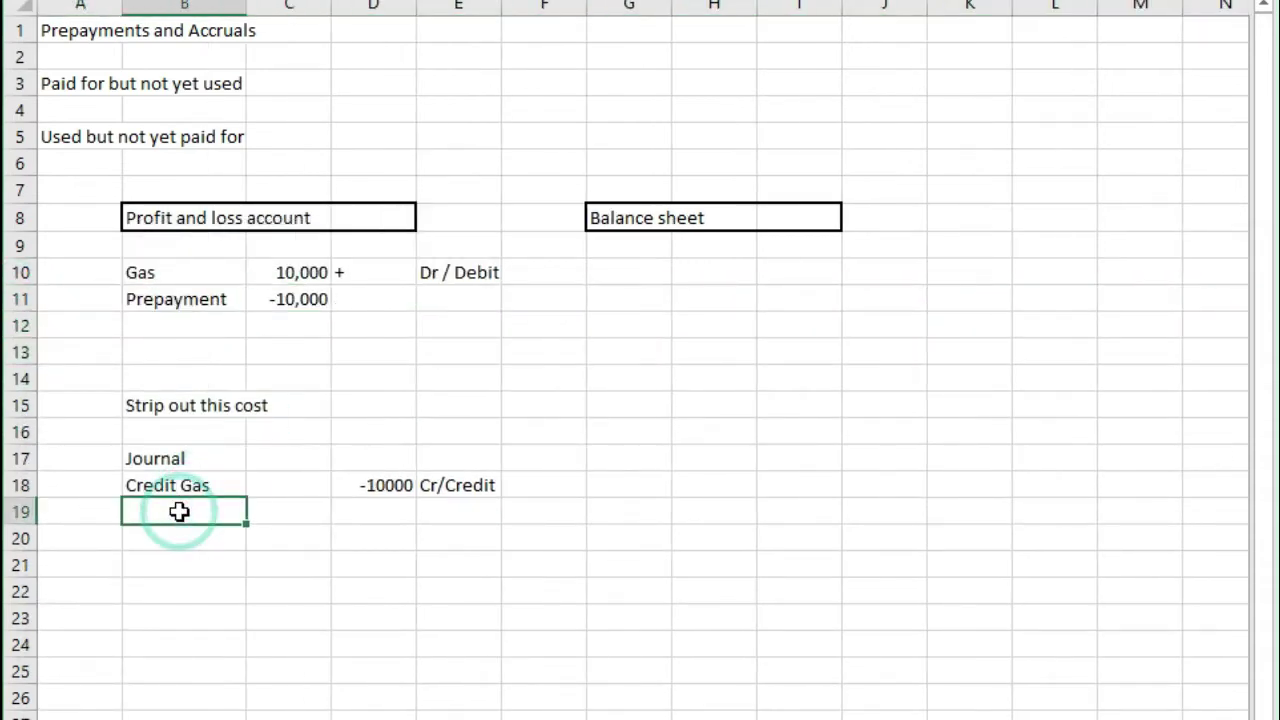
pyautogui.write('Prepayment')
pyautogui.press('Tab')
pyautogui.press('Tab')
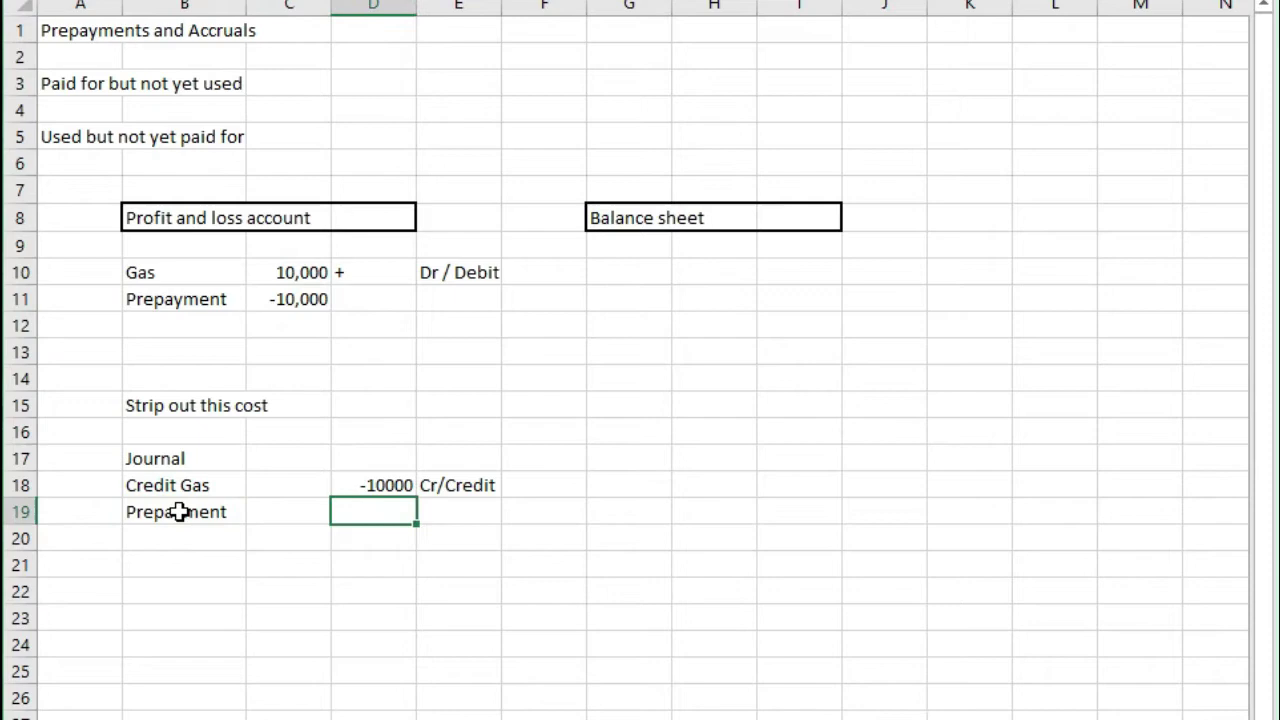
pyautogui.write('10000')
pyautogui.press('Tab')
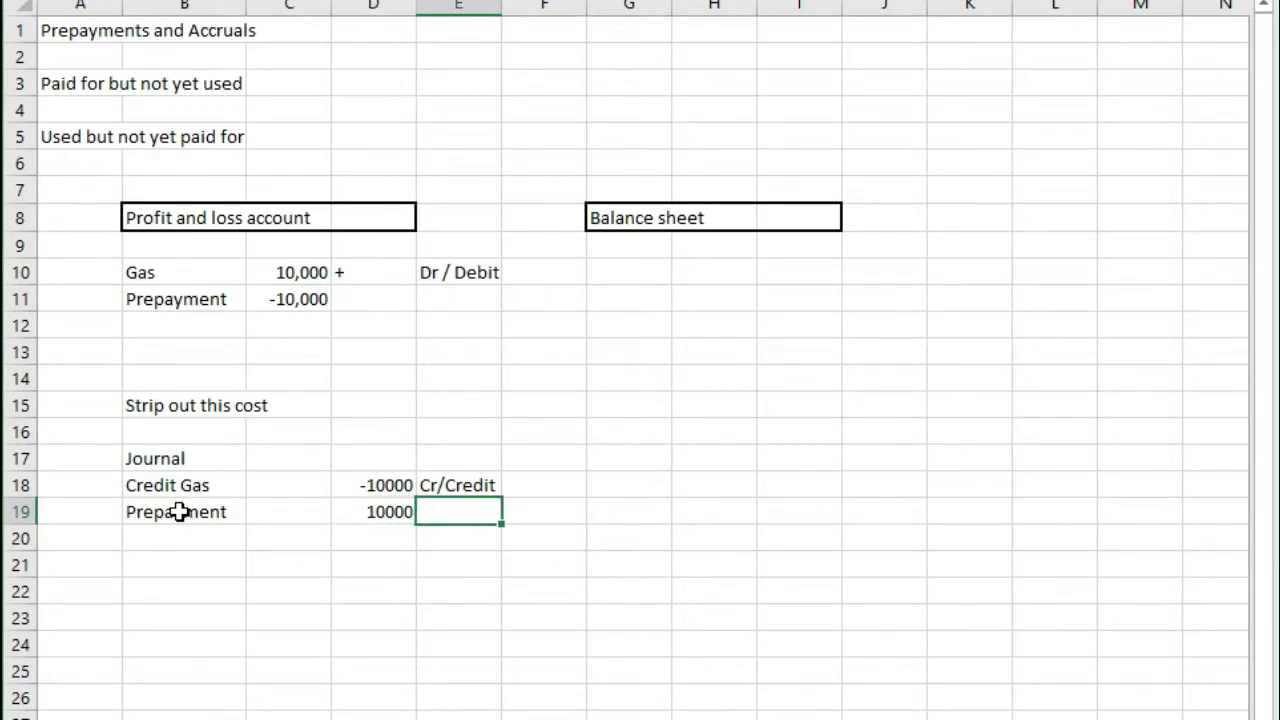
pyautogui.write('Dr/Debit')
pyautogui.press('Tab')
# Format the I10 prepayment amount in Comma Style as 10,000.00
pyautogui.click(800, 270)
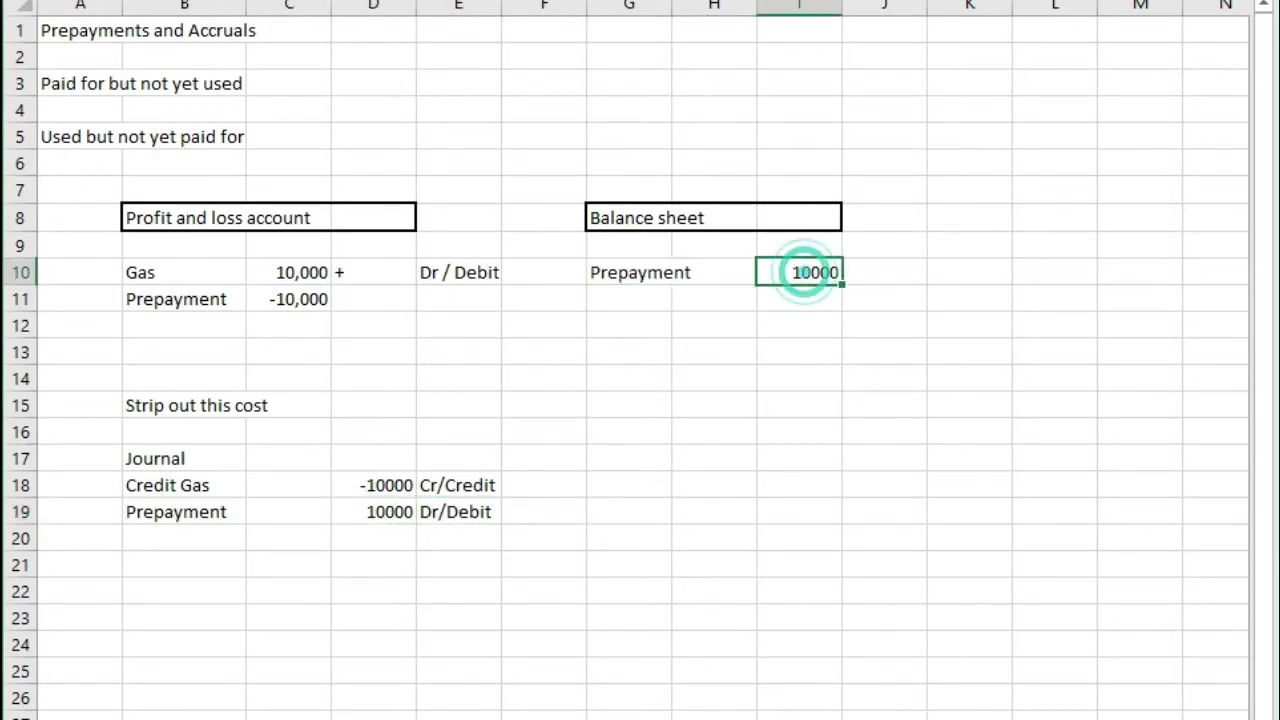
pyautogui.hotkey('ctrl', 'shift', '1')
pyautogui.click(767, 218)
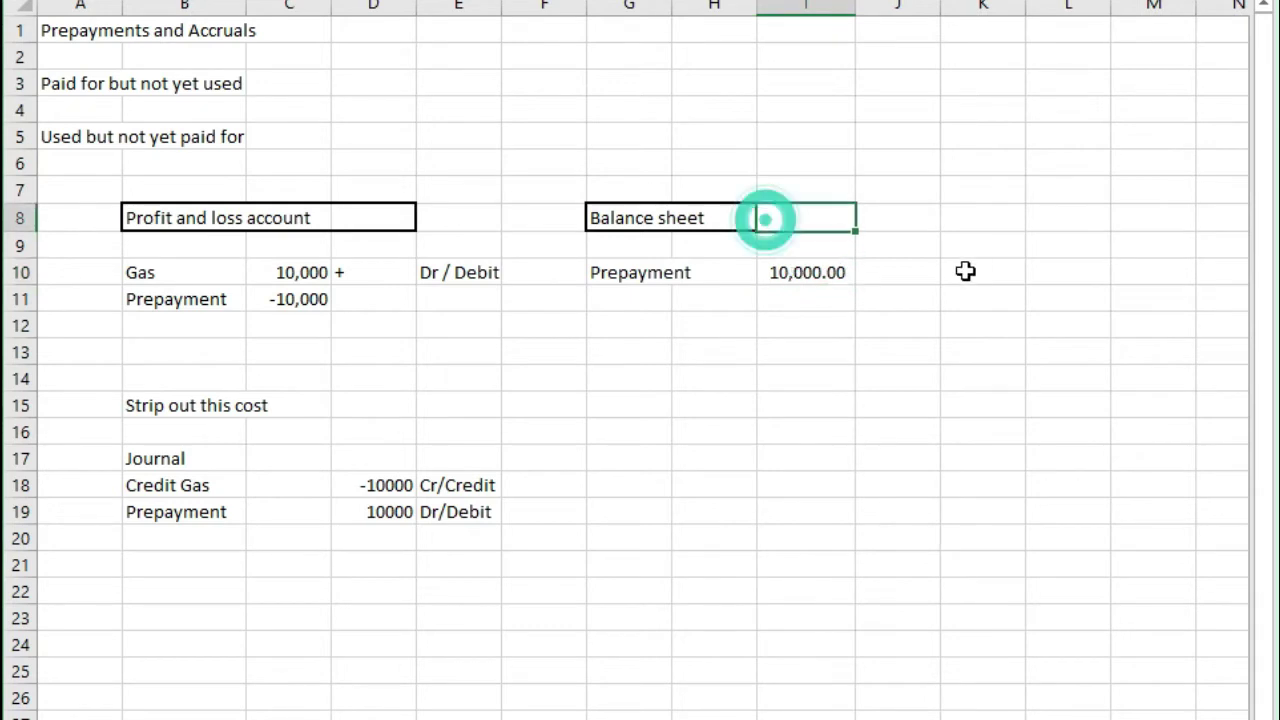
# Label the prepayment 'Asset' in J10 with 'Current asset <12 months' in J11
pyautogui.click(897, 272)
pyautogui.write('Asset')
pyautogui.press('Return')
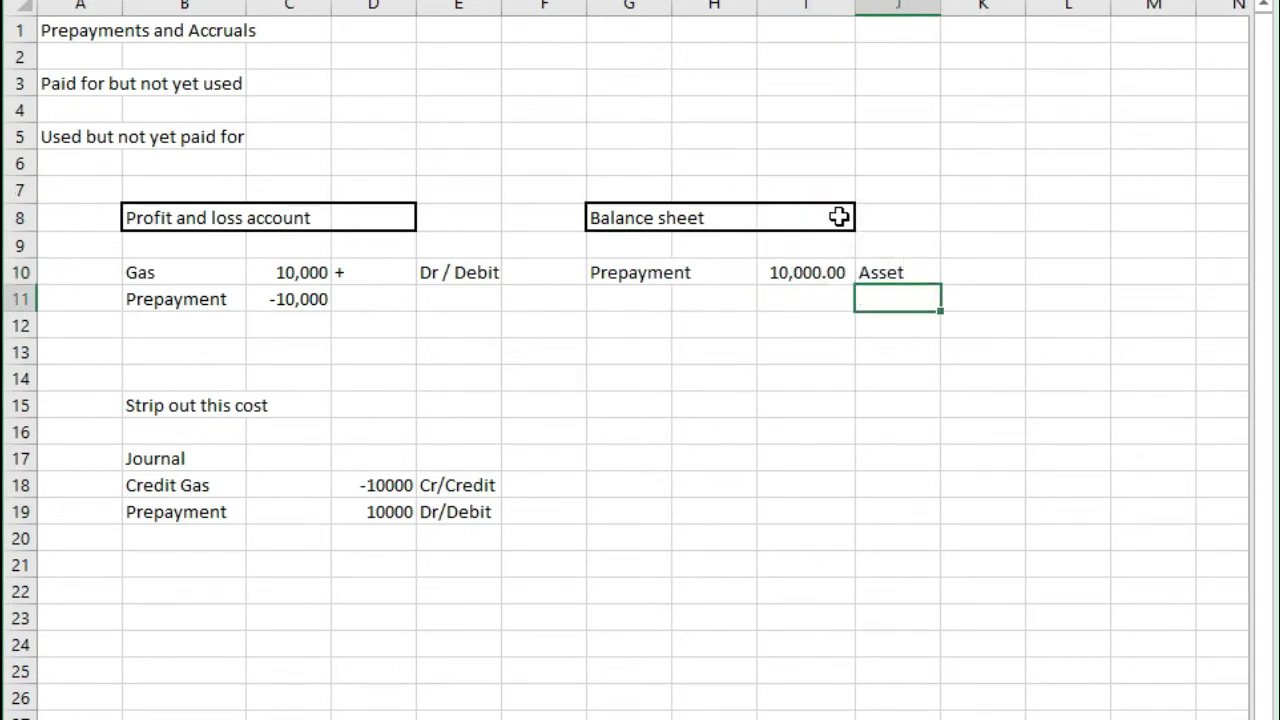
pyautogui.write('N')
pyautogui.press('BackSpace')
pyautogui.write('Current asset ')
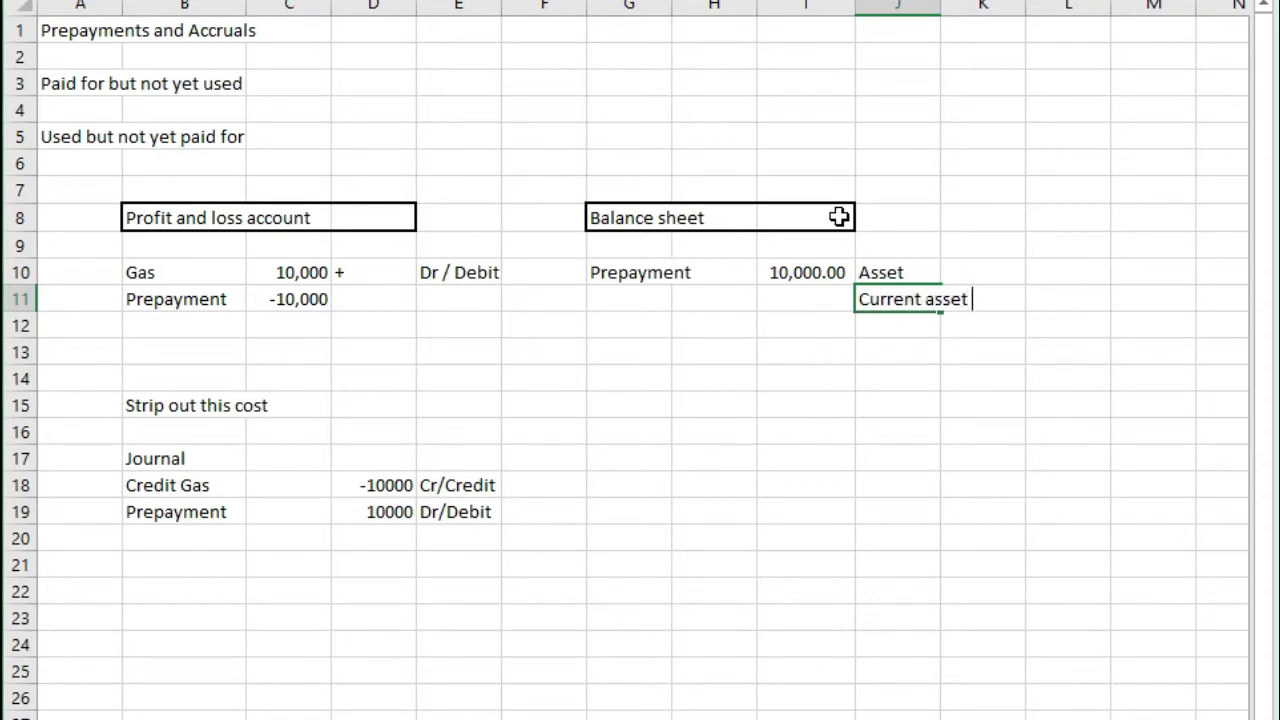
pyautogui.write('<12 months')
pyautogui.press('Return')
pyautogui.click(660, 268)
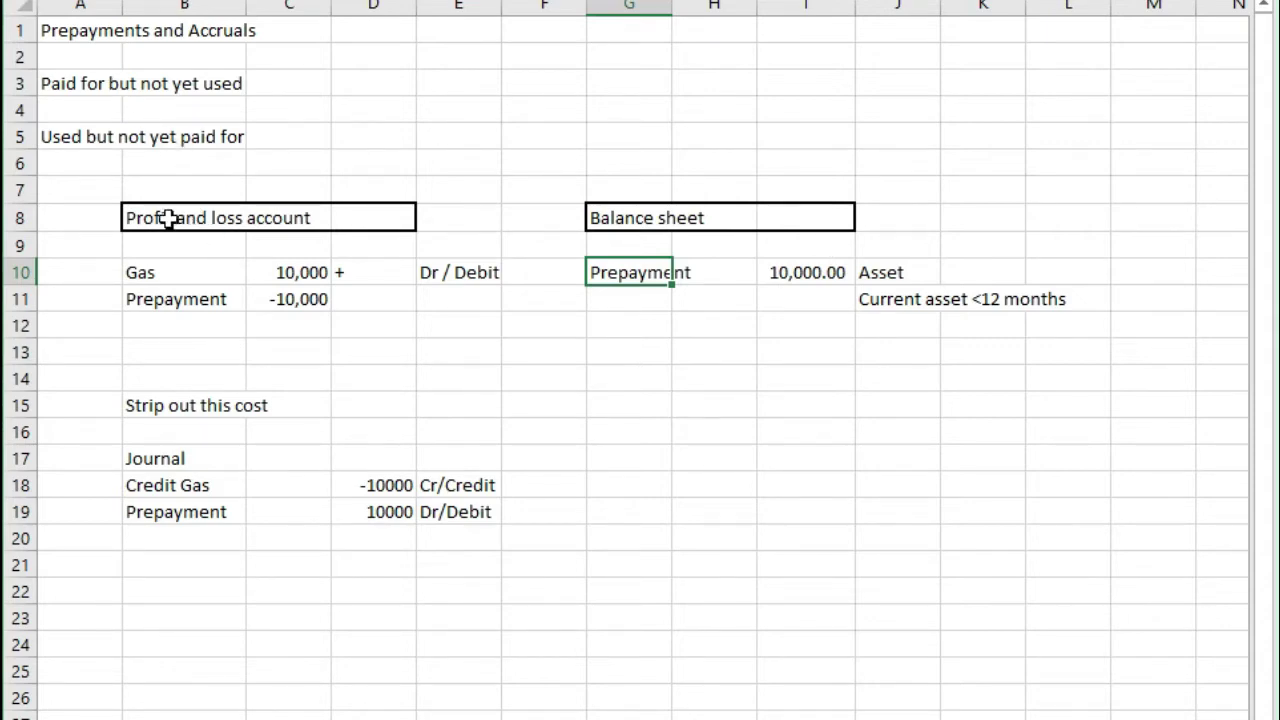
# Copy the B8:K12 account layout to B22 as a second, accrual example
pyautogui.moveTo(165, 218)
pyautogui.mouseDown()
pyautogui.moveTo(786, 271)
pyautogui.moveTo(1005, 378)
pyautogui.moveTo(1000, 334)
pyautogui.mouseUp()
pyautogui.hotkey('ctrl', 'c')
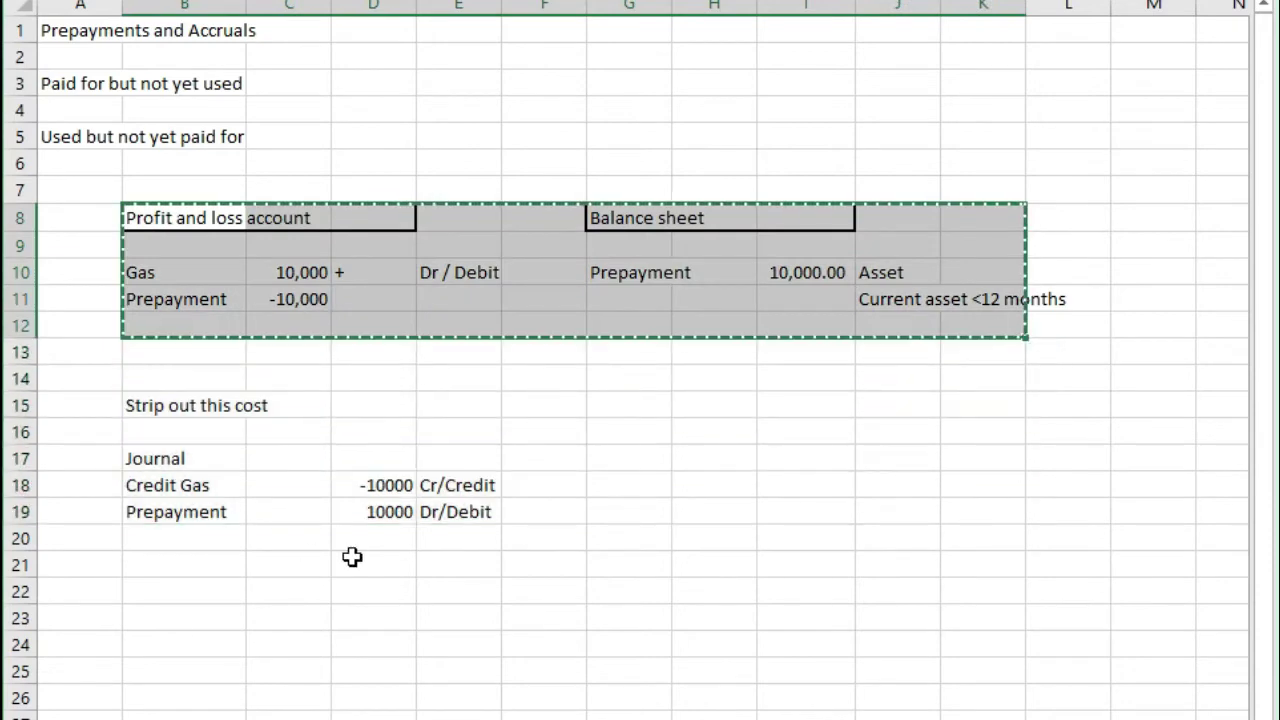
pyautogui.click(203, 598)
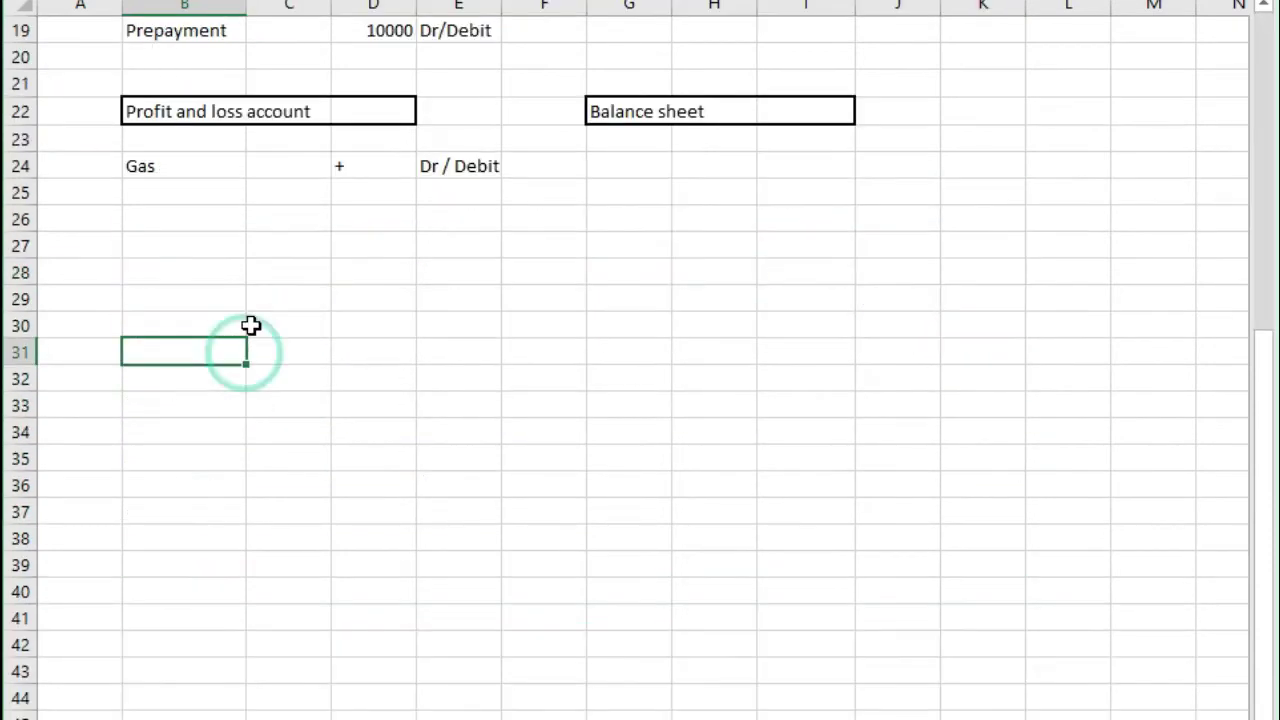
pyautogui.click(184, 163)
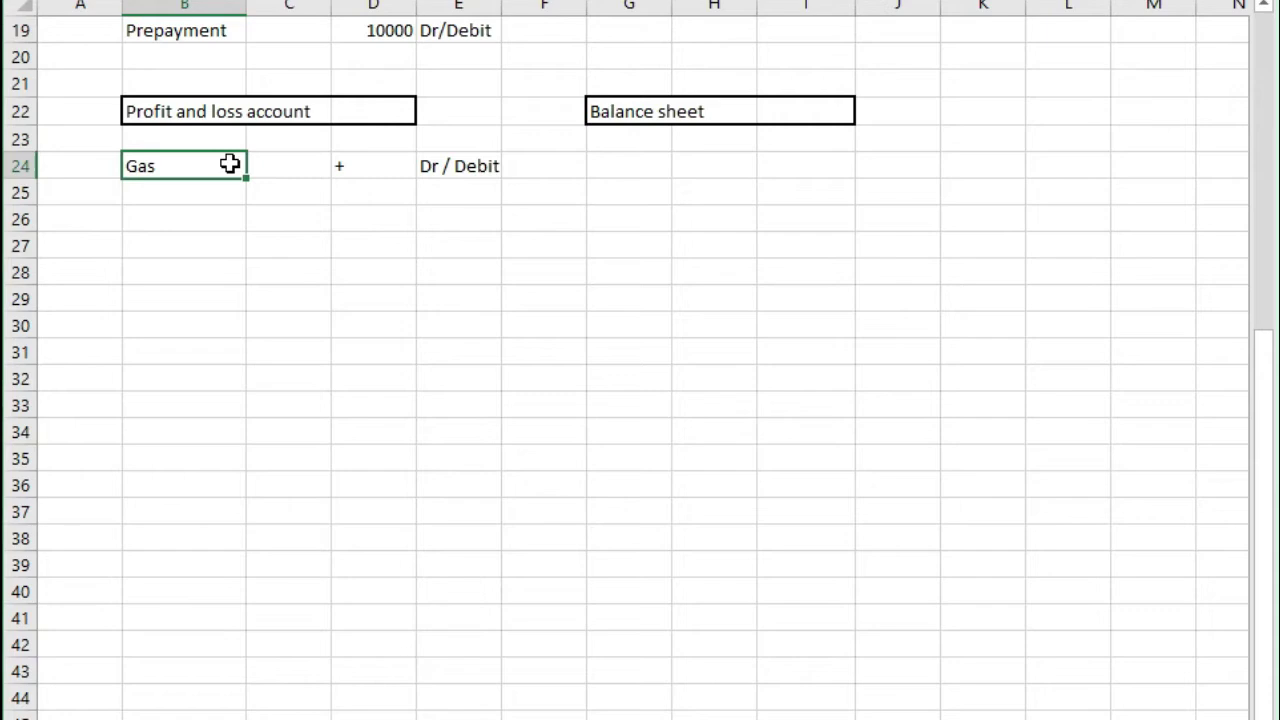
pyautogui.press('Right')
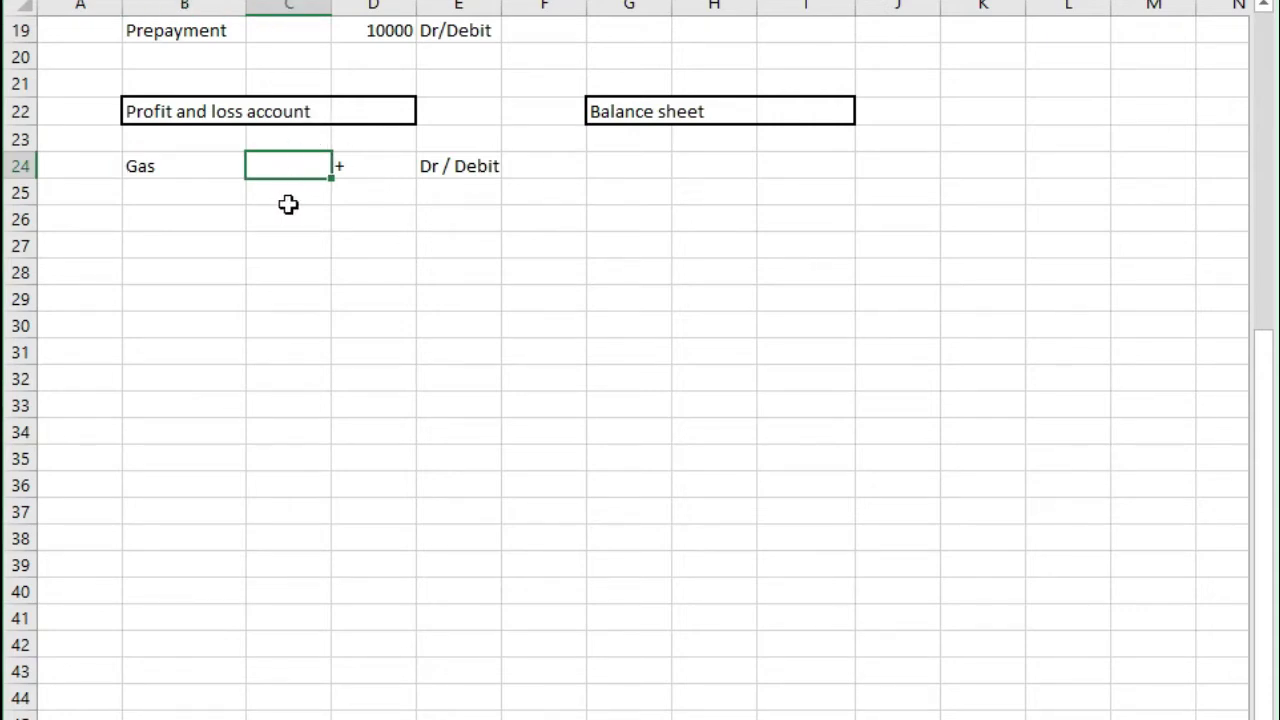
# Enter the journal debit Dr/Debit, Gas nominal, 5000 in Comma Style
pyautogui.click(173, 258)
pyautogui.write('Dr/Debit')
pyautogui.press('Tab')
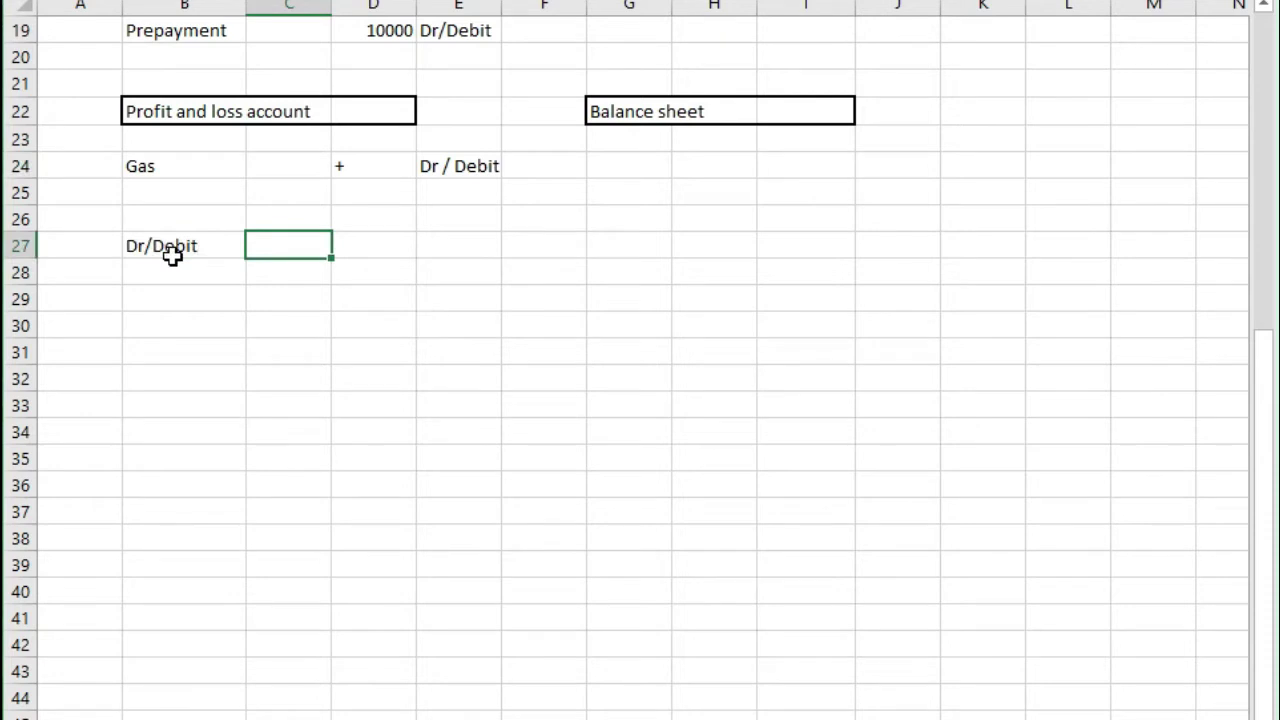
pyautogui.write('Gas nominal')
pyautogui.press('Tab')
pyautogui.press('Tab')
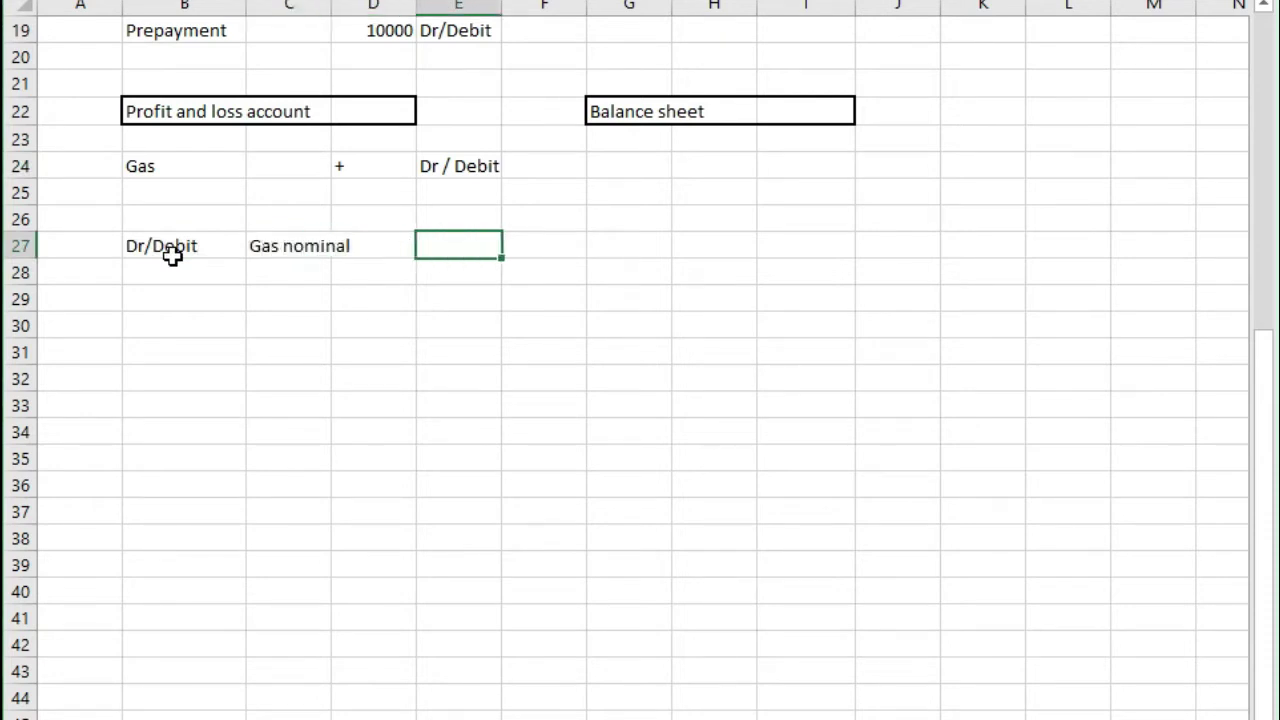
pyautogui.write('5000')
pyautogui.press('Return')
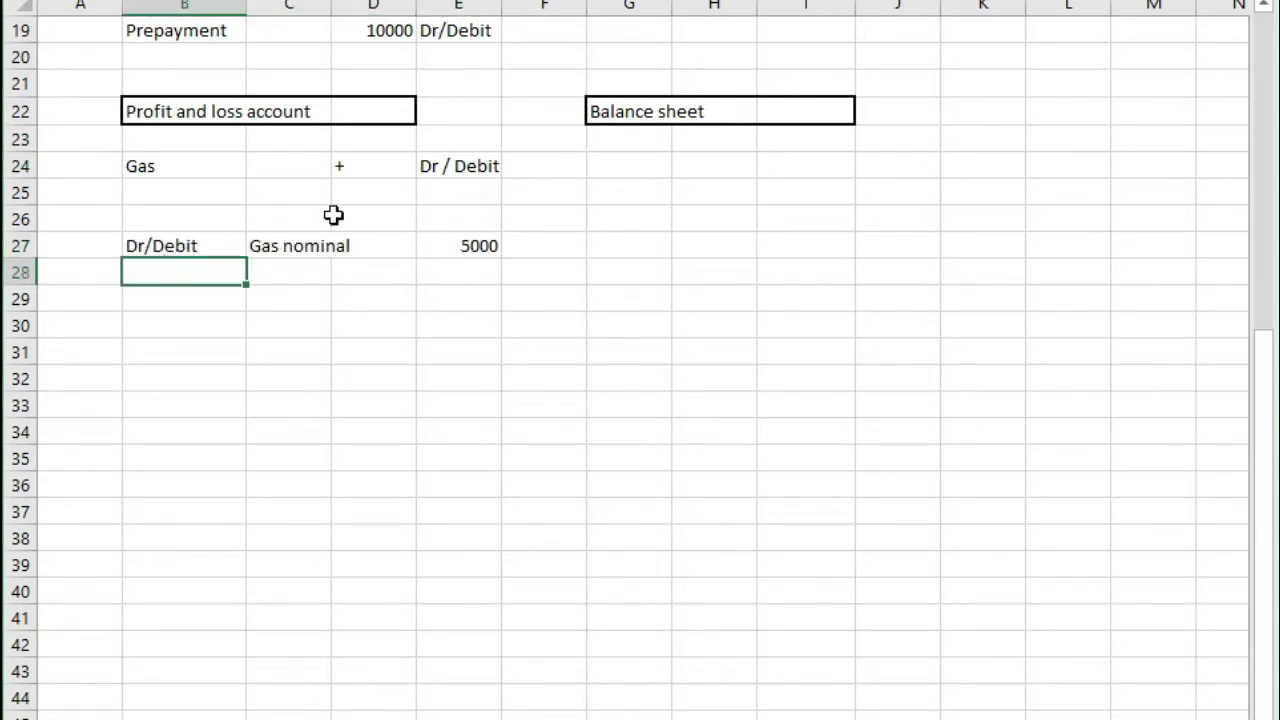
pyautogui.click(469, 247)
pyautogui.hotkey('ctrl', 'shift', '1')
# Enter the credit line Cr Accrual, Balance sheet, -5000 and comma-format both journal amounts
pyautogui.click(183, 279)
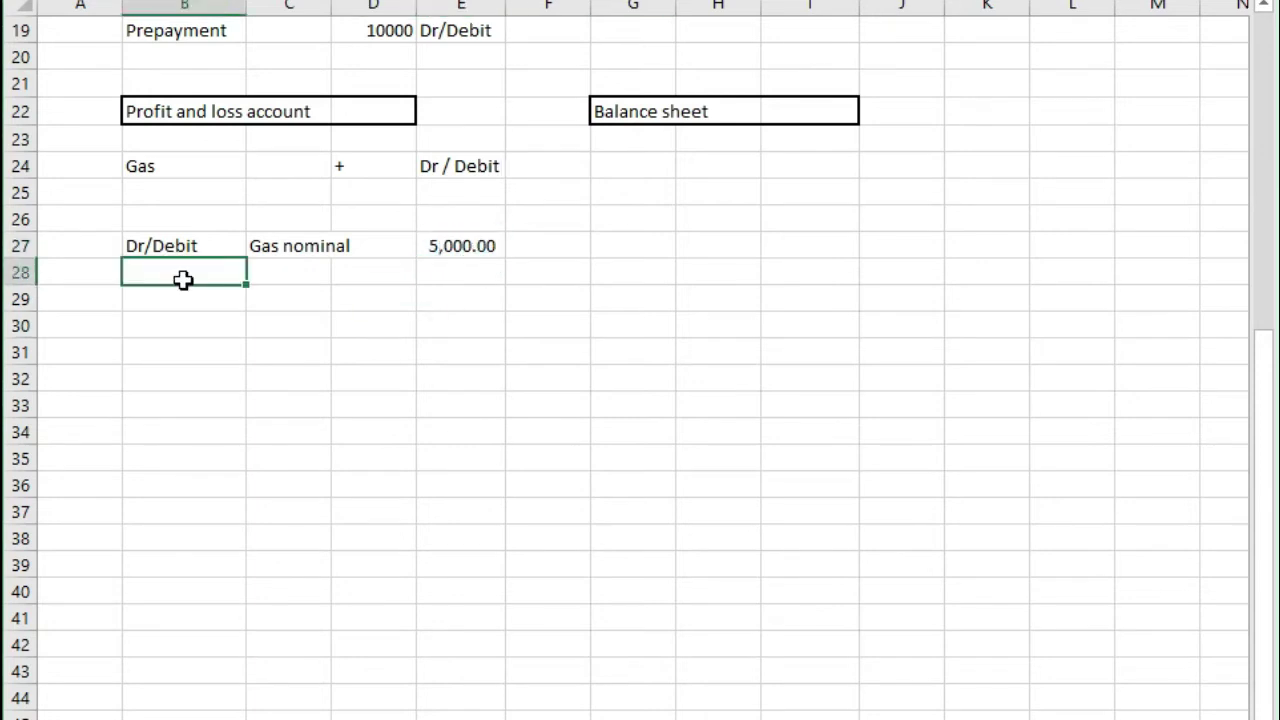
pyautogui.write('Cr Accrual')
pyautogui.press('Tab')
pyautogui.write('Balance sheet')
pyautogui.press('Tab')
pyautogui.press('Tab')
pyautogui.write('-5000')
pyautogui.press('Tab')
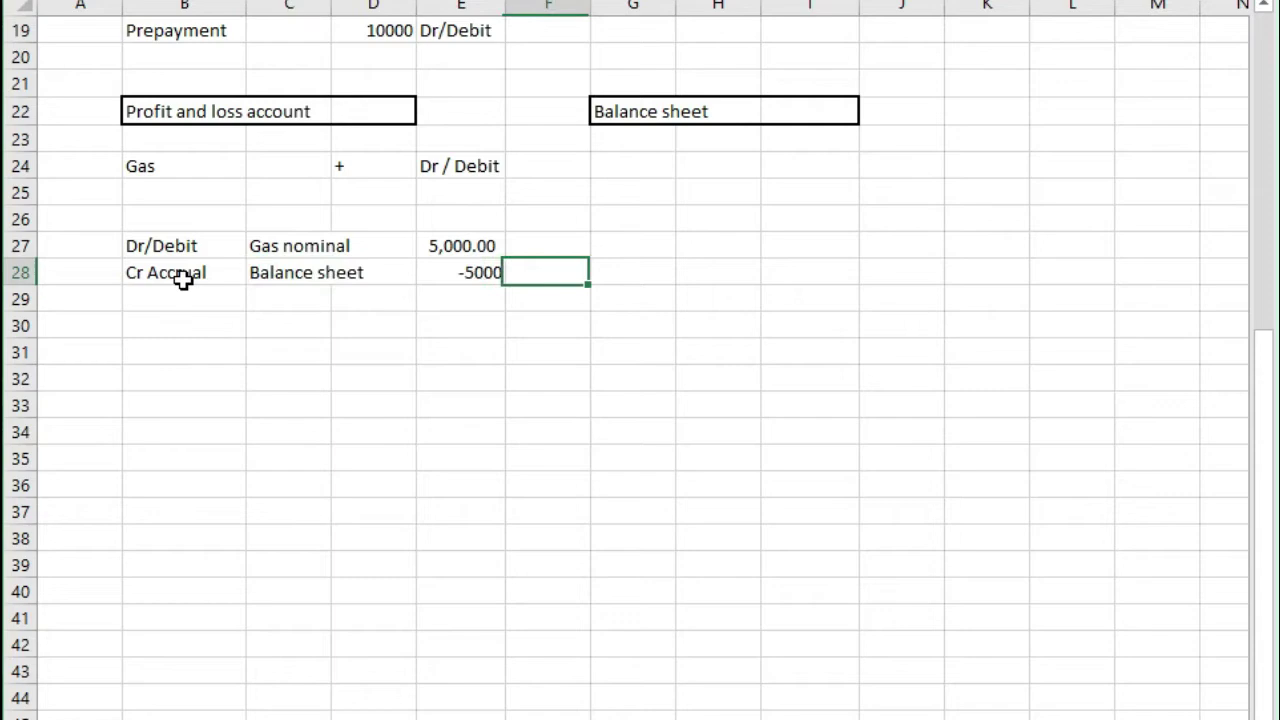
pyautogui.moveTo(469, 247); pyautogui.dragTo(474, 273)
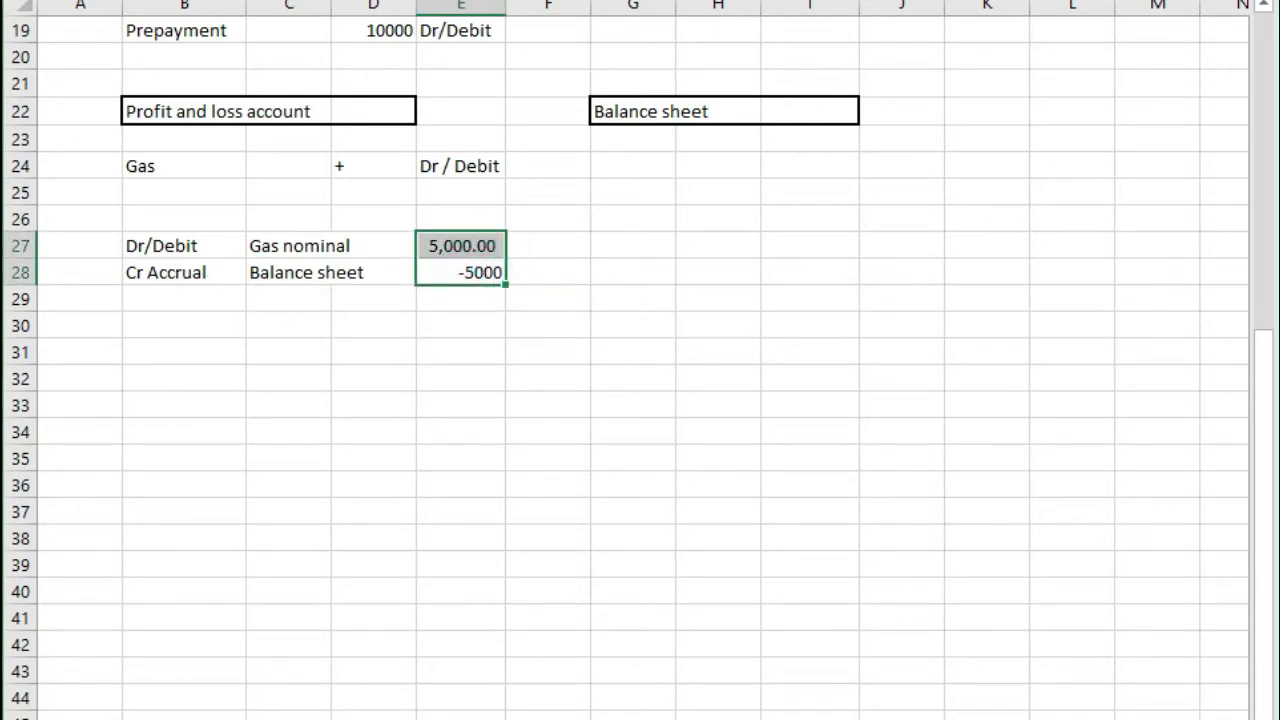
pyautogui.hotkey('alt', 'h')
pyautogui.press('k')
pyautogui.click(484, 246)
pyautogui.click(470, 268)
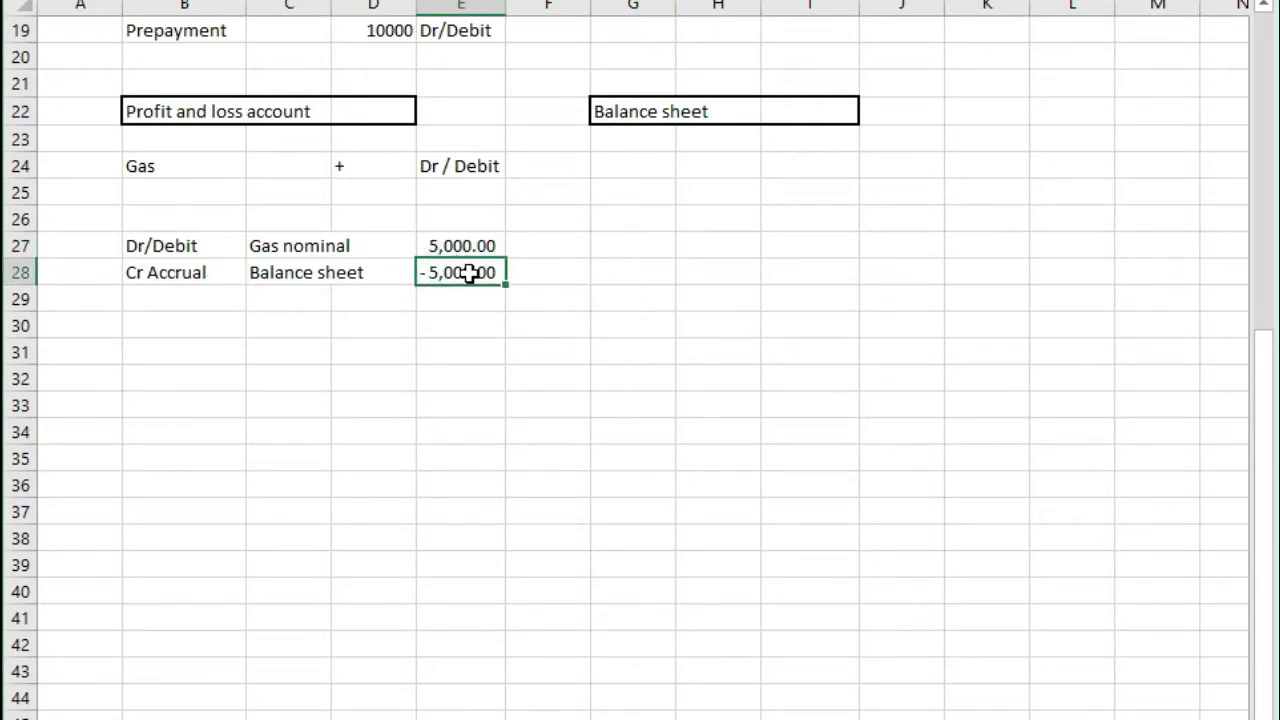
# Enter Accruals -5000 in the balance sheet and Gas 5000 in the profit and loss
pyautogui.click(628, 166)
pyautogui.write('Accruals')
pyautogui.press('Tab')
pyautogui.write('-5000')
pyautogui.press('Tab')
pyautogui.click(255, 169)
pyautogui.write('5000')
pyautogui.press('Tab')
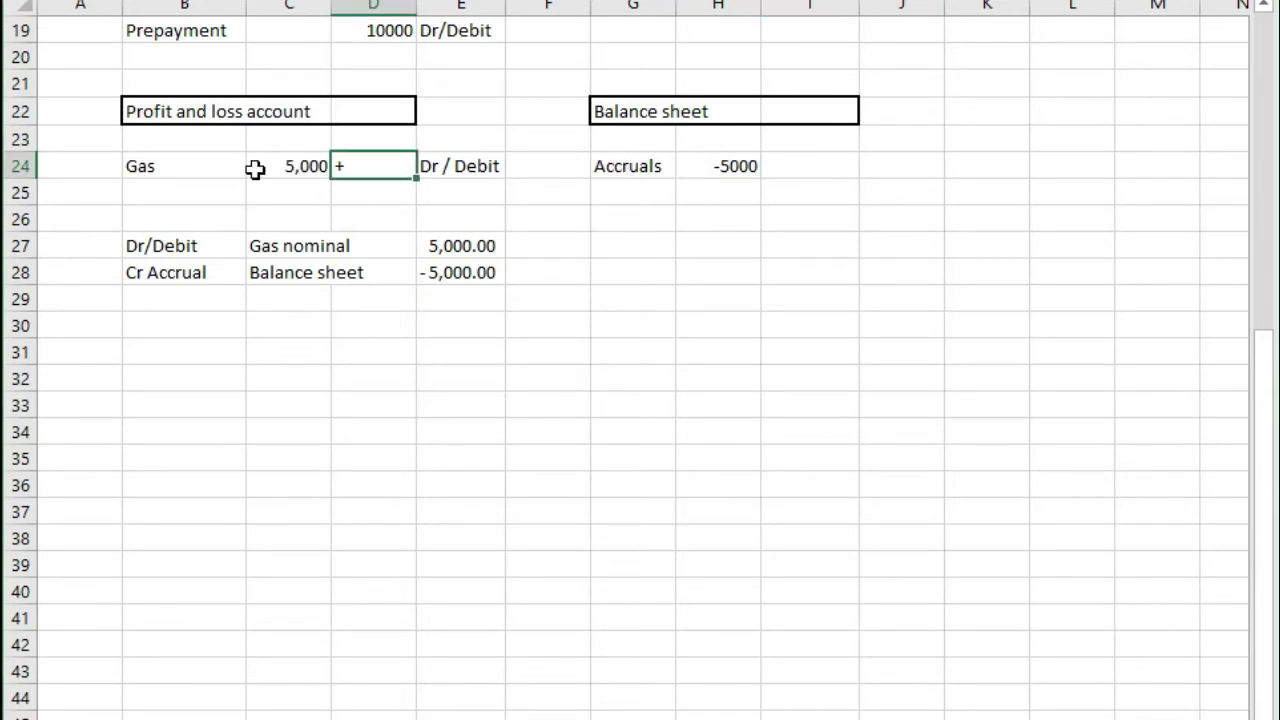
pyautogui.click(255, 169)
pyautogui.moveTo(157, 164)
pyautogui.mouseDown()
pyautogui.moveTo(461, 167)
pyautogui.moveTo(171, 174)
pyautogui.mouseUp()
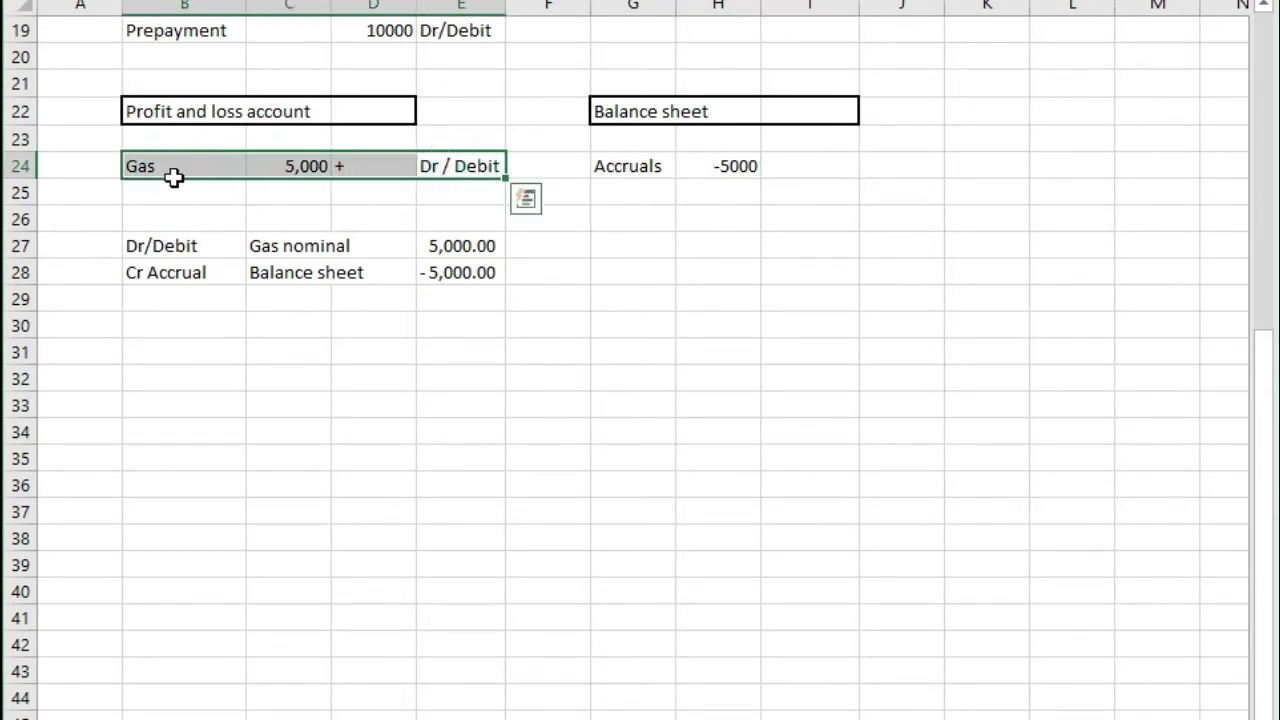
pyautogui.click(290, 172)
# Label the Accruals line 'Liability'
pyautogui.moveTo(636, 168); pyautogui.dragTo(893, 165)
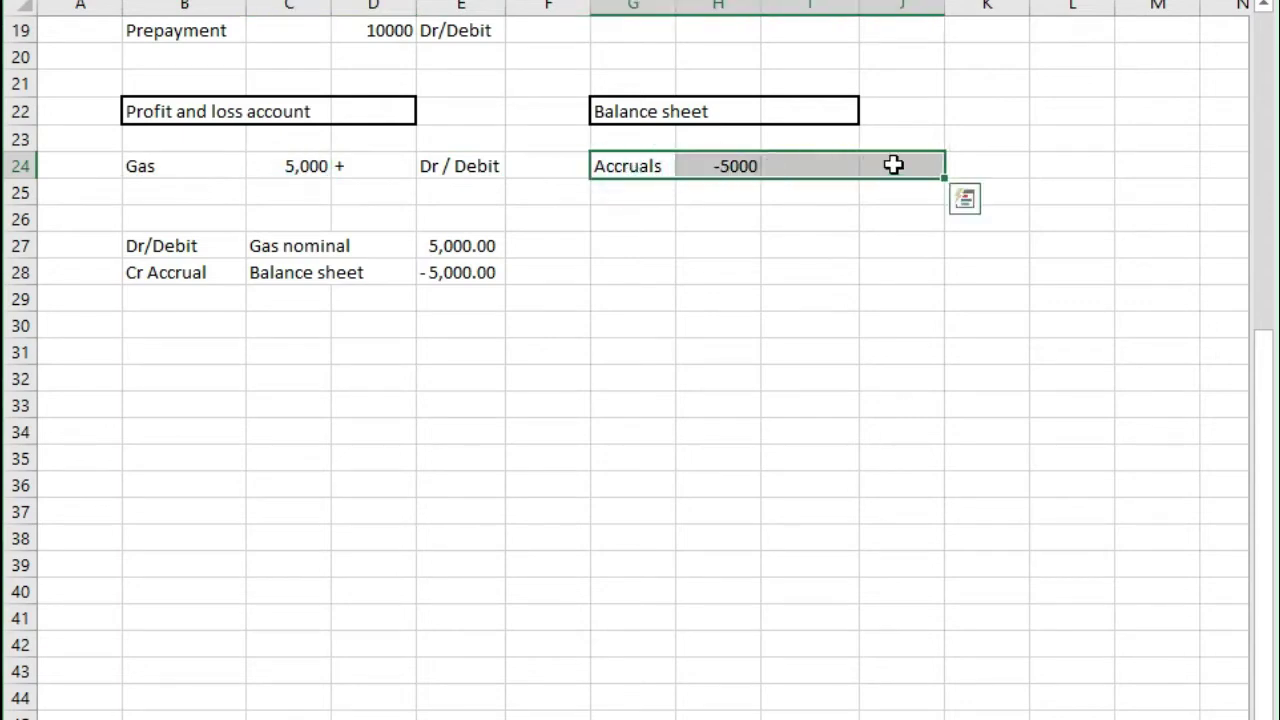
pyautogui.click(893, 165)
pyautogui.write('Liabil')
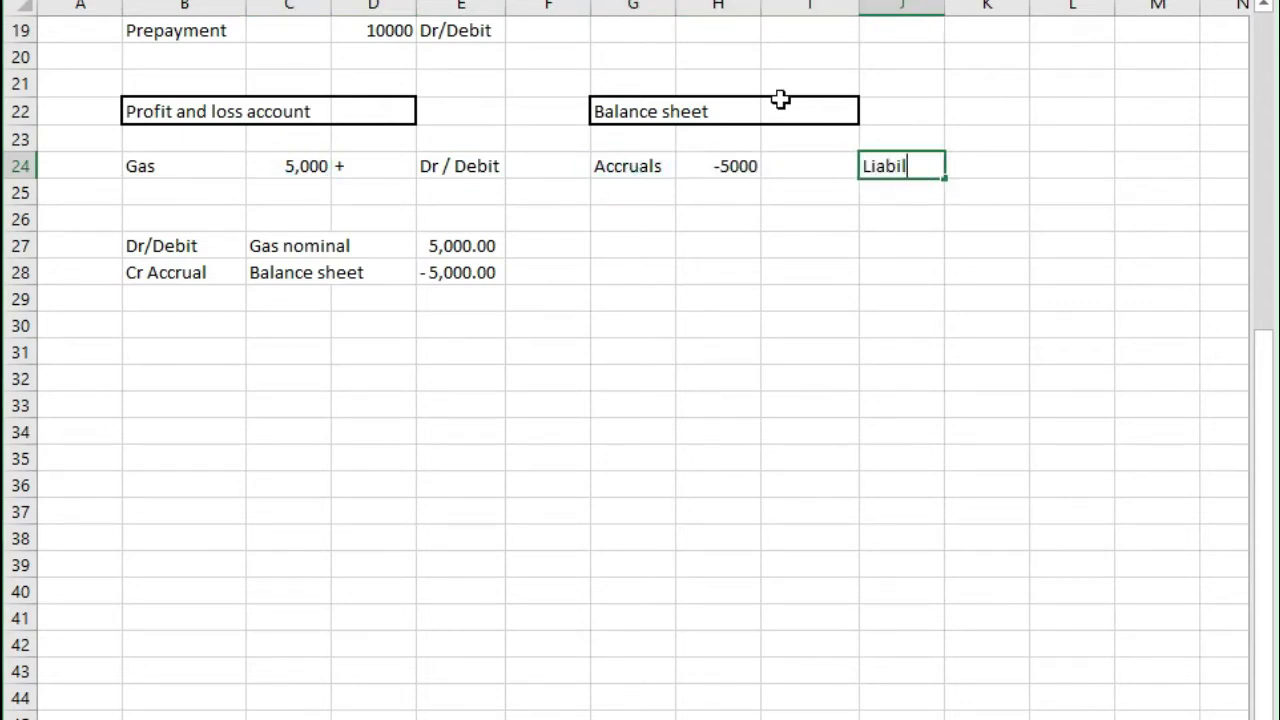
pyautogui.write('ity')
pyautogui.press('Return')
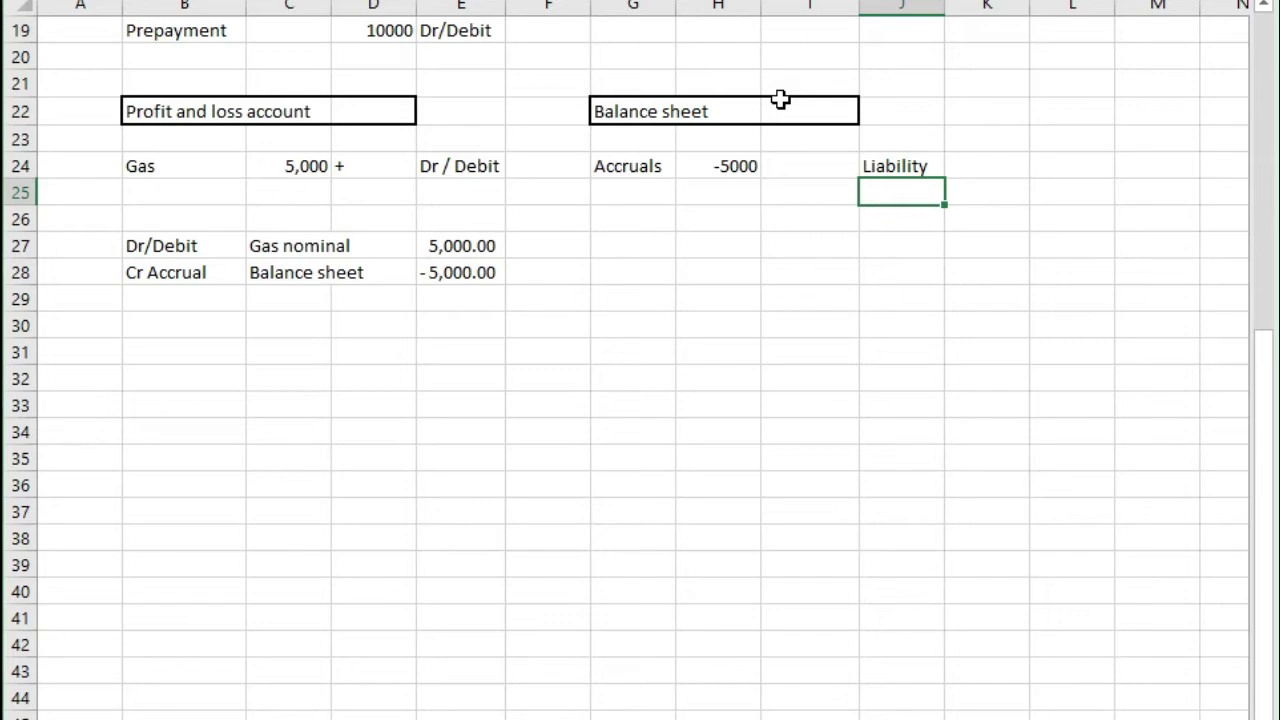
# Add a prepayment invoice note for November and December and the note '30 days + 31 days'
pyautogui.scroll(3, 227, 214)
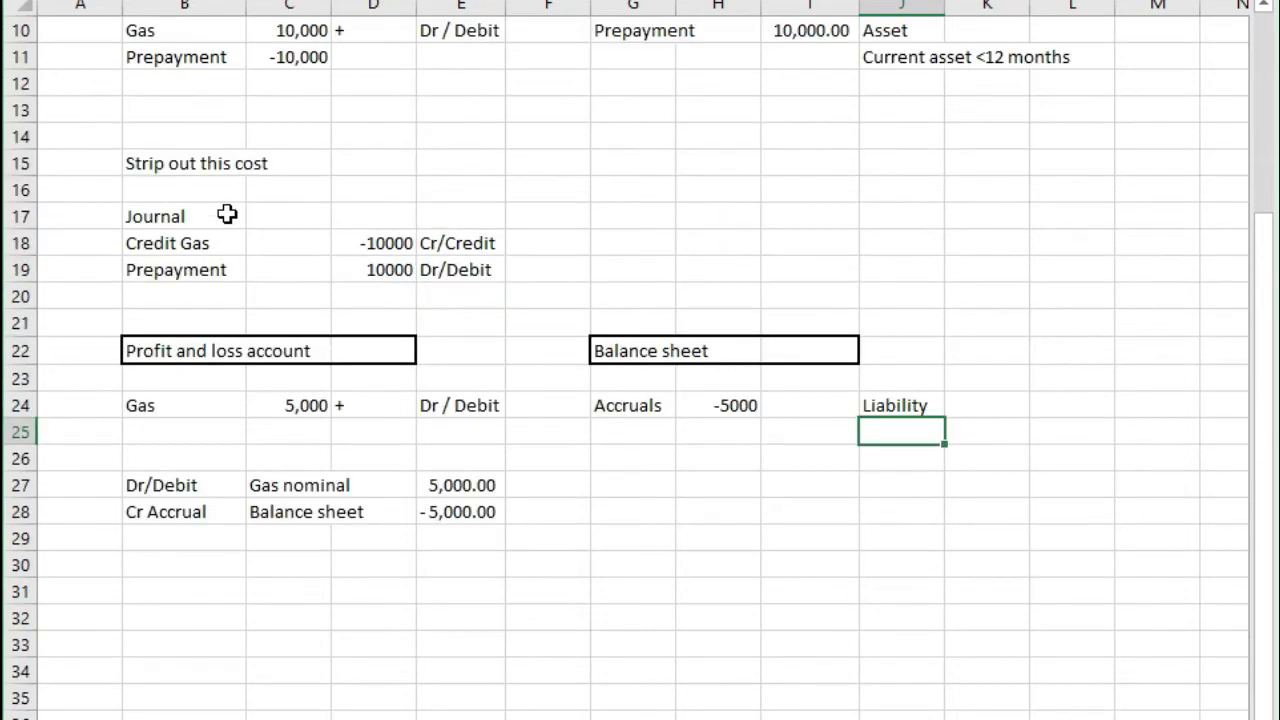
pyautogui.scroll(2, 240, 250)
pyautogui.scroll(-7, 249, 274)
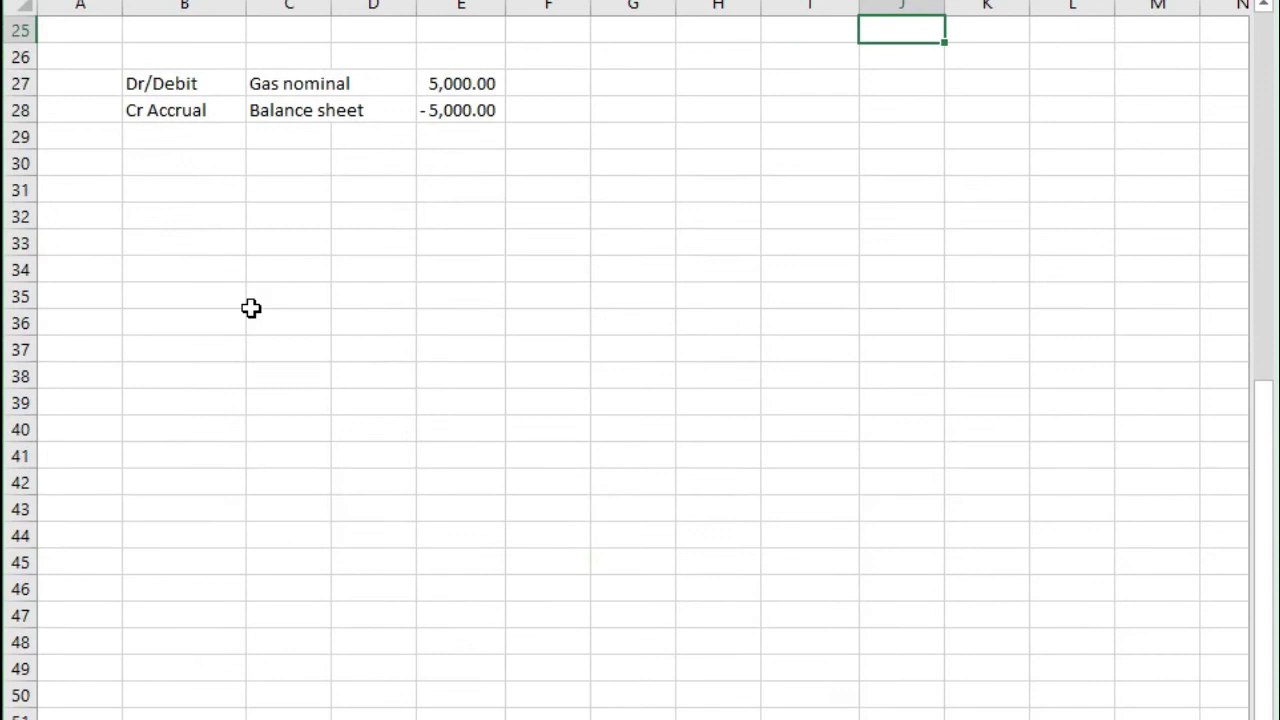
pyautogui.scroll(-2, 251, 308)
pyautogui.click(257, 160)
pyautogui.click(188, 110)
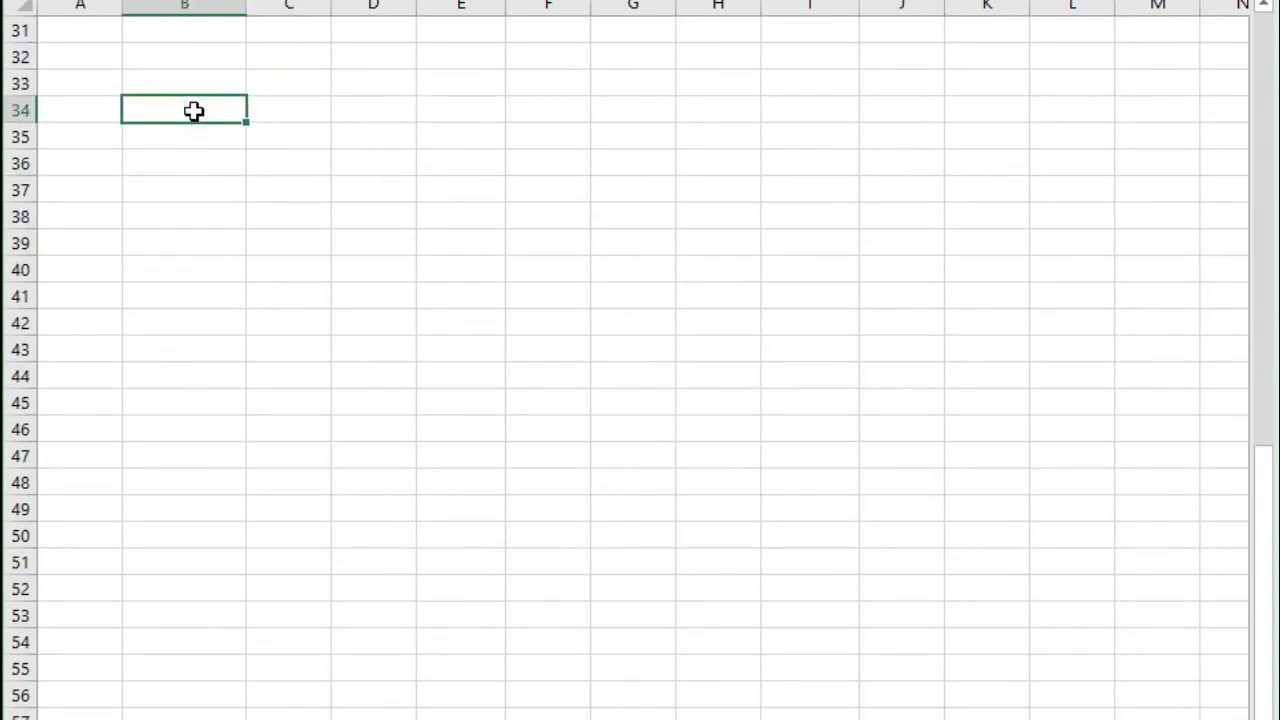
pyautogui.write('Prepayment -')
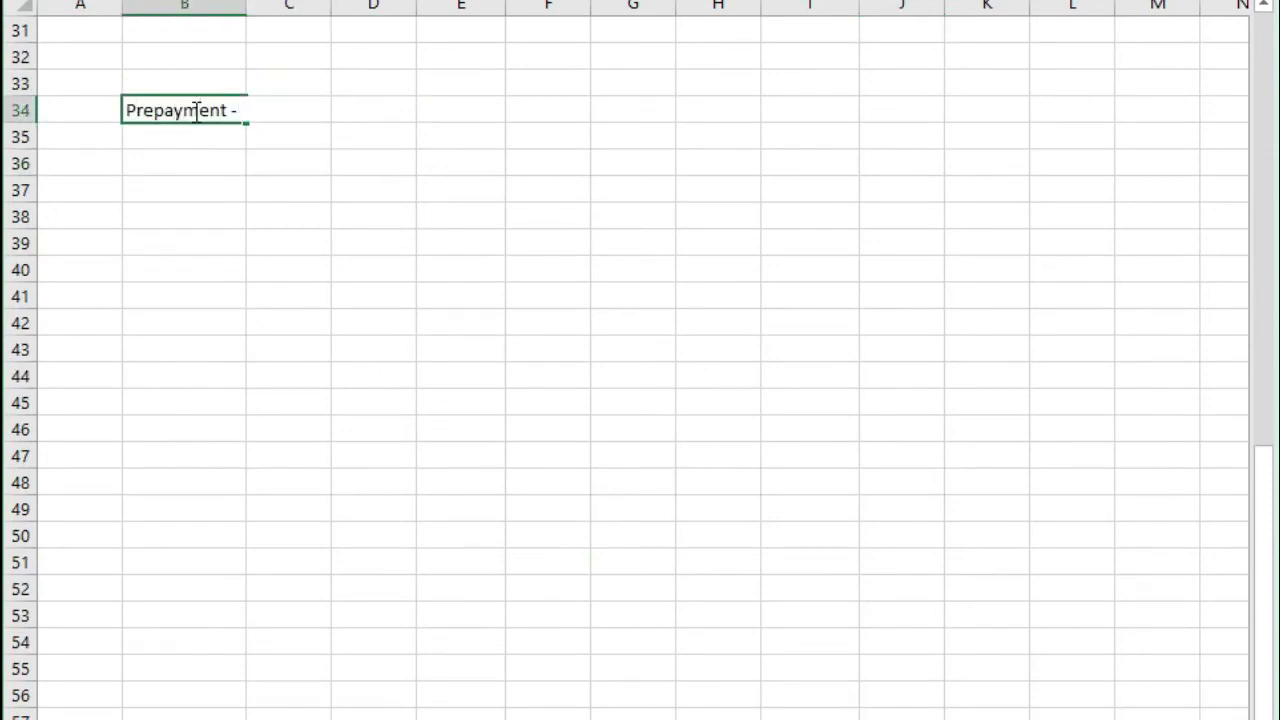
pyautogui.write(' invoice Nov an')
pyautogui.write('d Decembe')
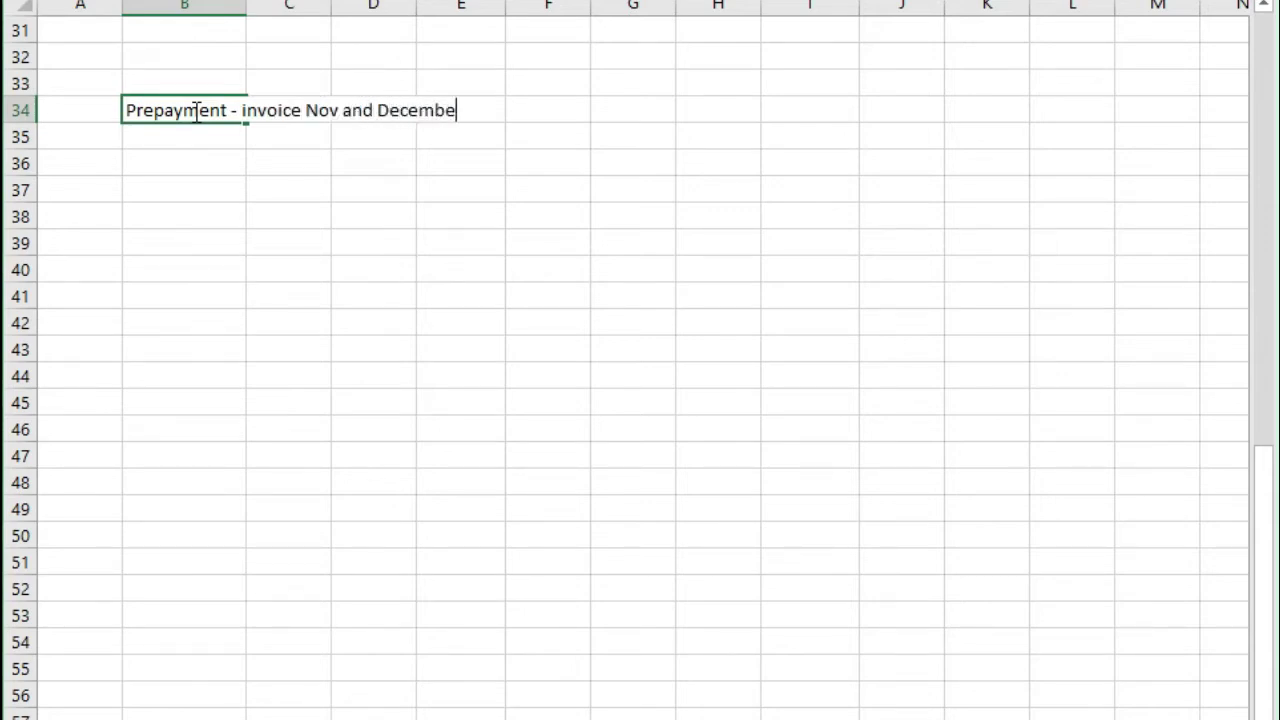
pyautogui.write('r')
pyautogui.press('Return')
pyautogui.write('30 da')
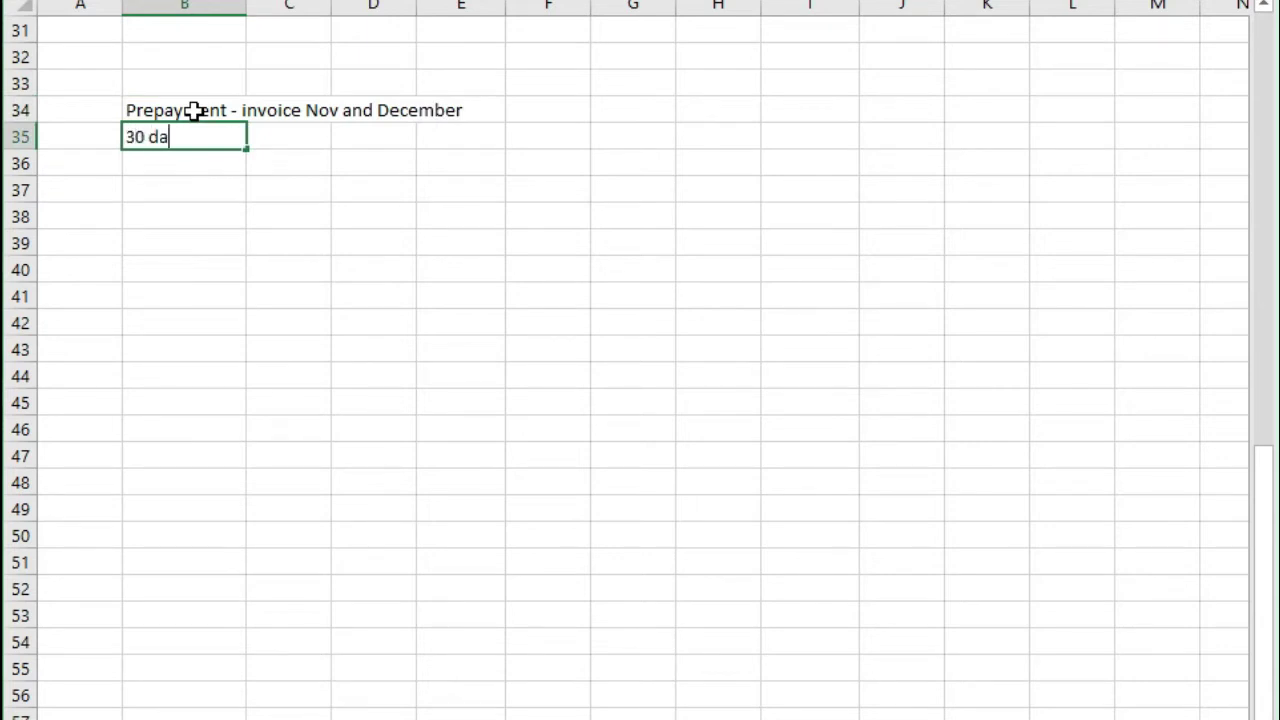
pyautogui.write('ys + 31 days')
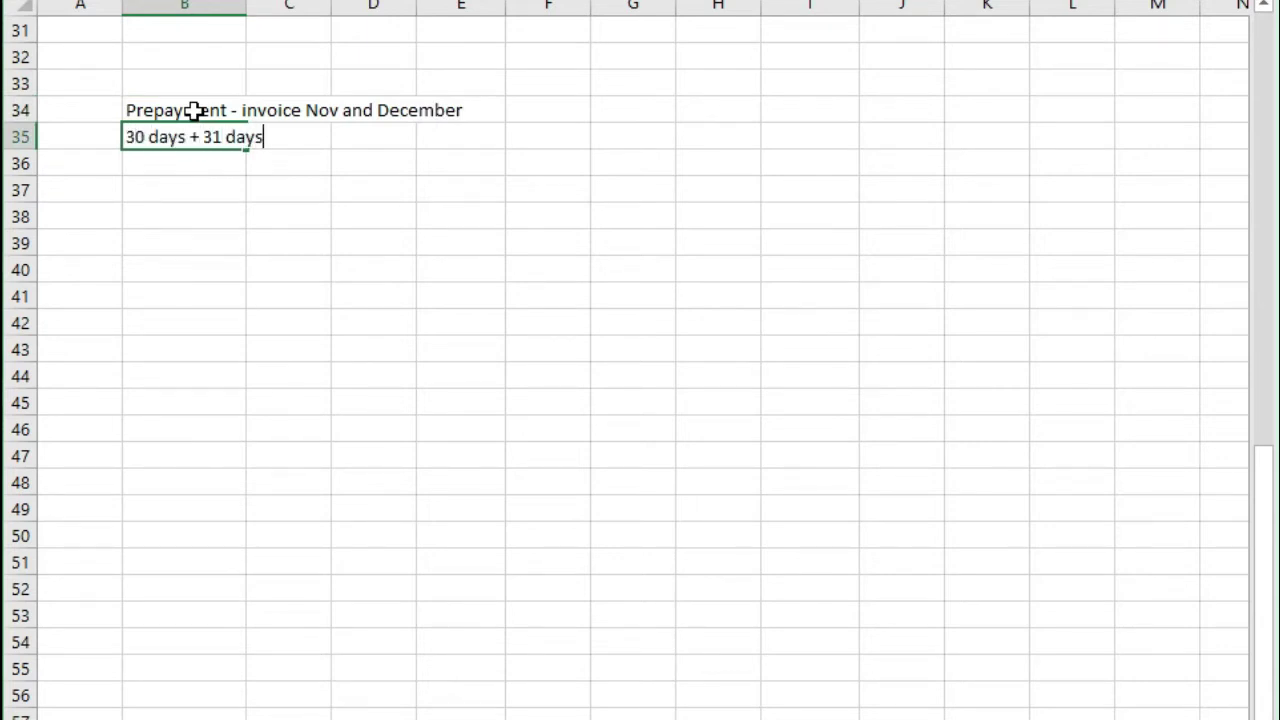
pyautogui.press('Return')
pyautogui.press('Return')
# Total the days with =30+31, giving 61, and label it 'days' in C36
pyautogui.press('Up')
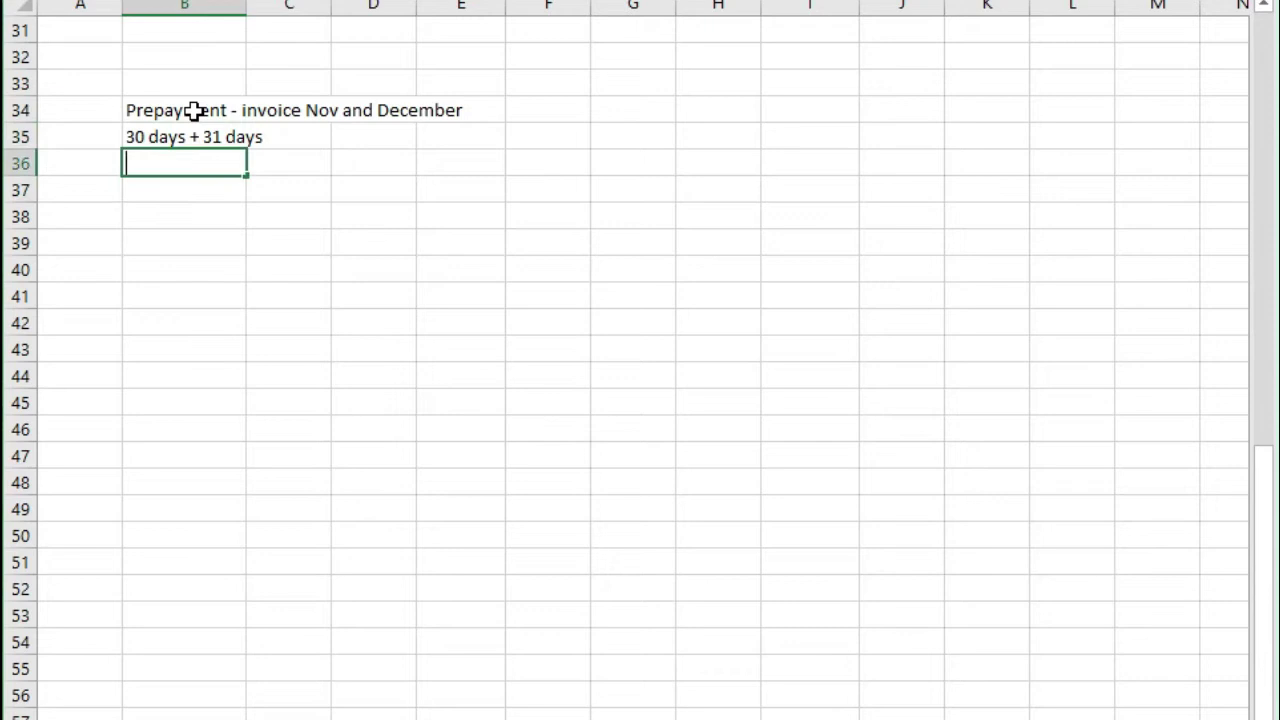
pyautogui.write('=30+31')
pyautogui.press('Return')
pyautogui.press('Up')
pyautogui.press('Right')
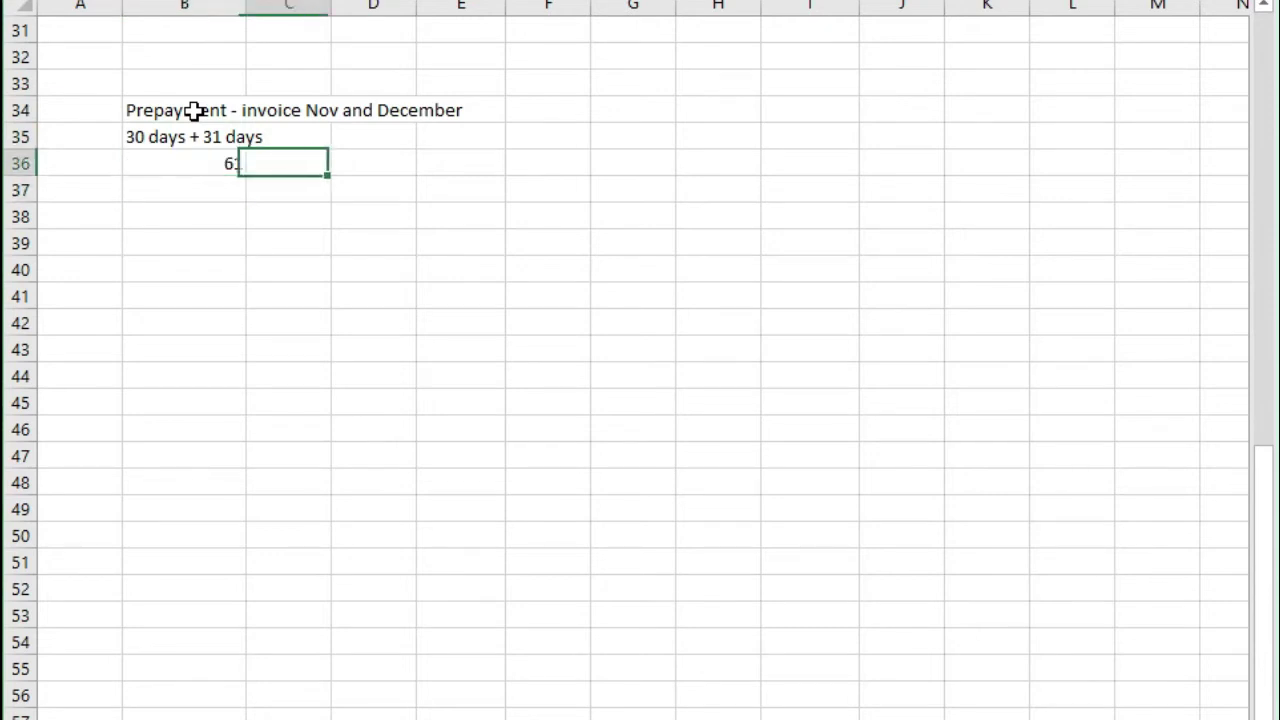
pyautogui.write('days')
pyautogui.press('Return')
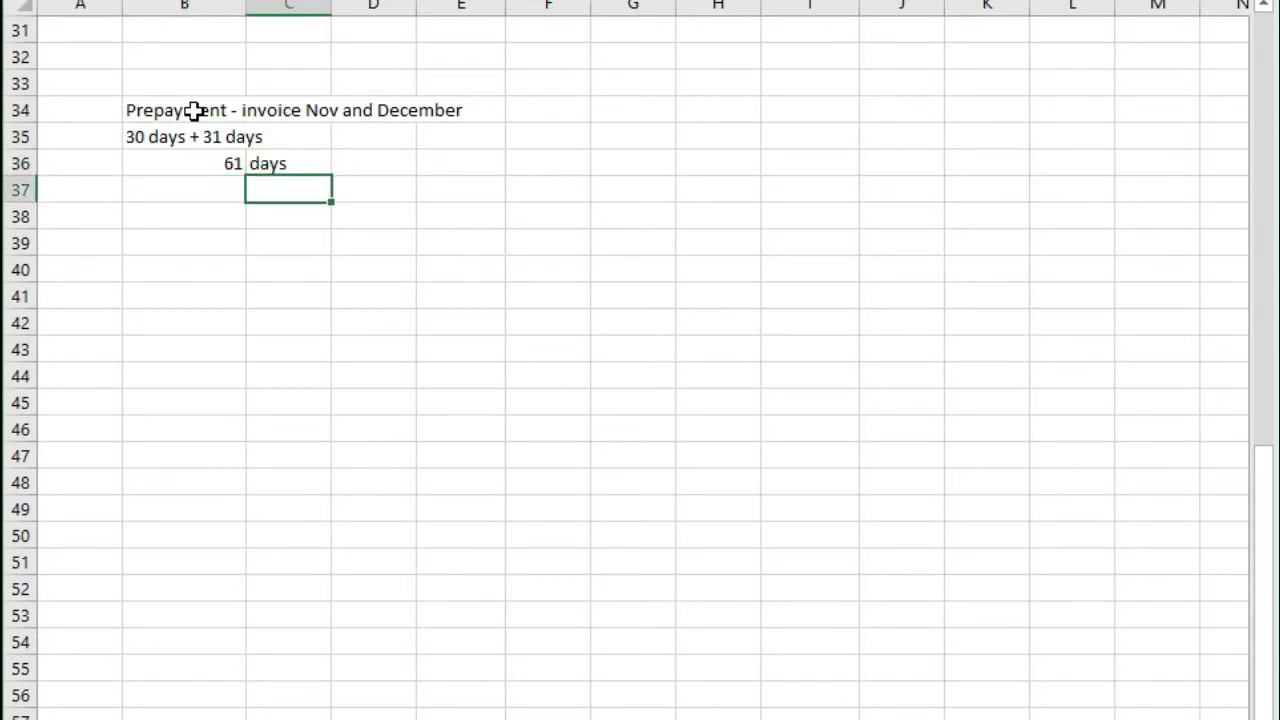
pyautogui.press('Down')
# Add the note 'Period end / year end Nov 2020' in B38
pyautogui.press('Left')
pyautogui.write('Period end')
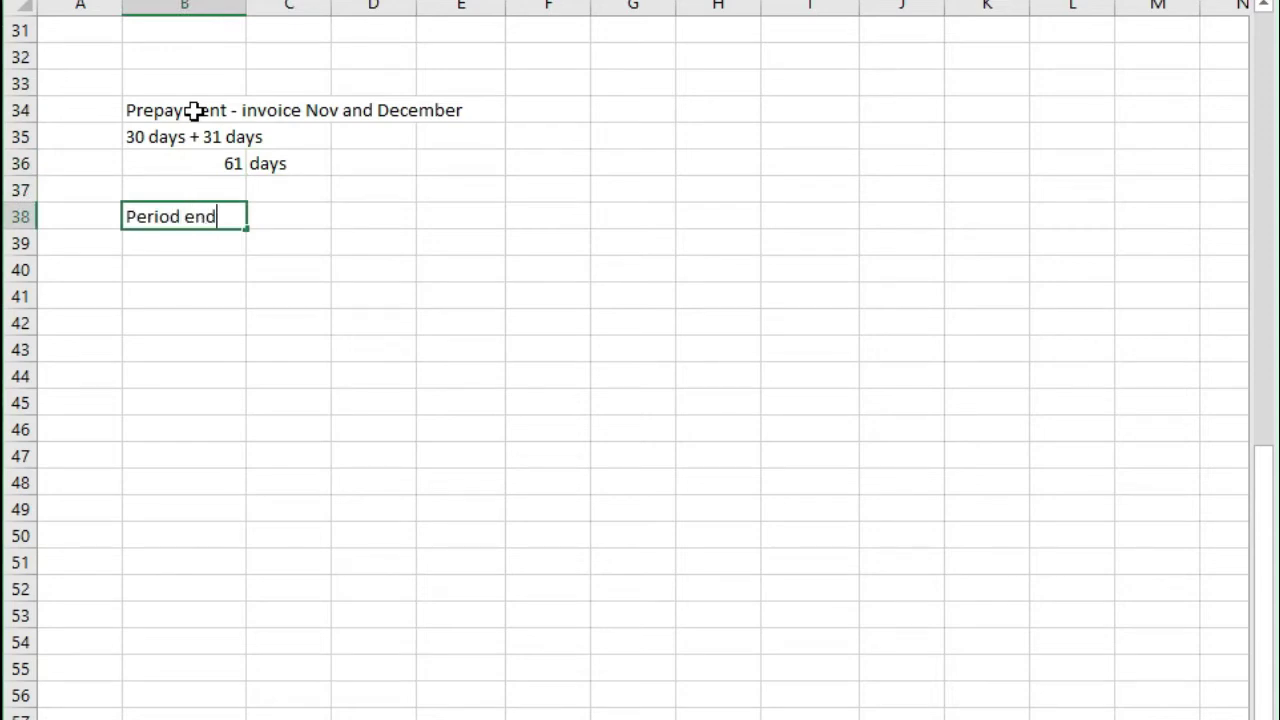
pyautogui.write(' / year end Nov 2020')
pyautogui.press('Return')
pyautogui.press('Return')
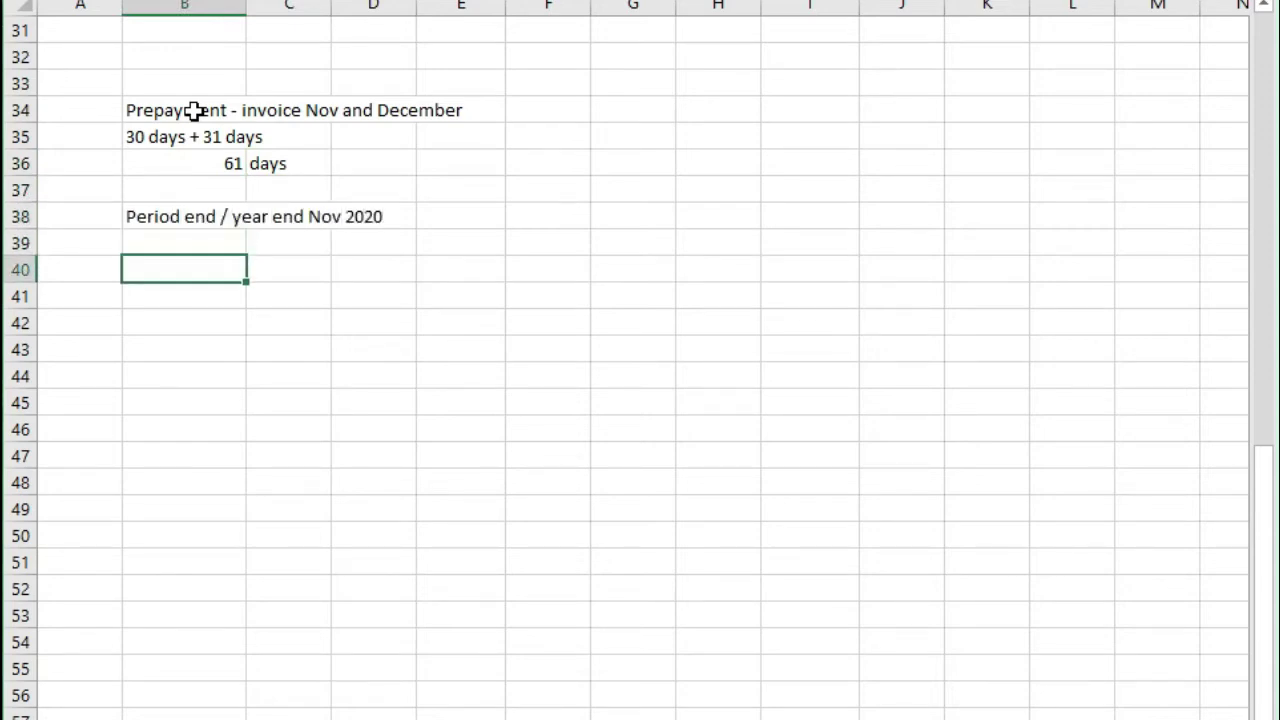
# Enter the £15,000 invoice amount in F34
pyautogui.click(540, 112)
pyautogui.write('£15')
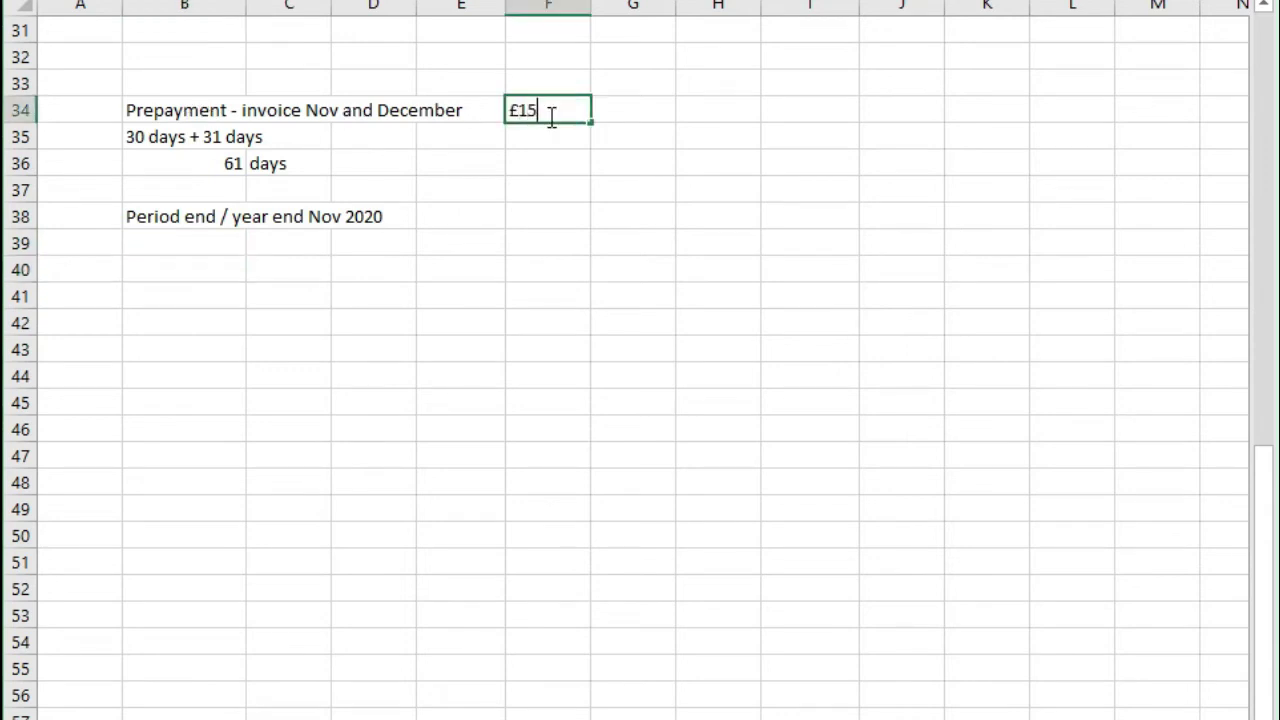
pyautogui.write(',000')
pyautogui.press('Return')
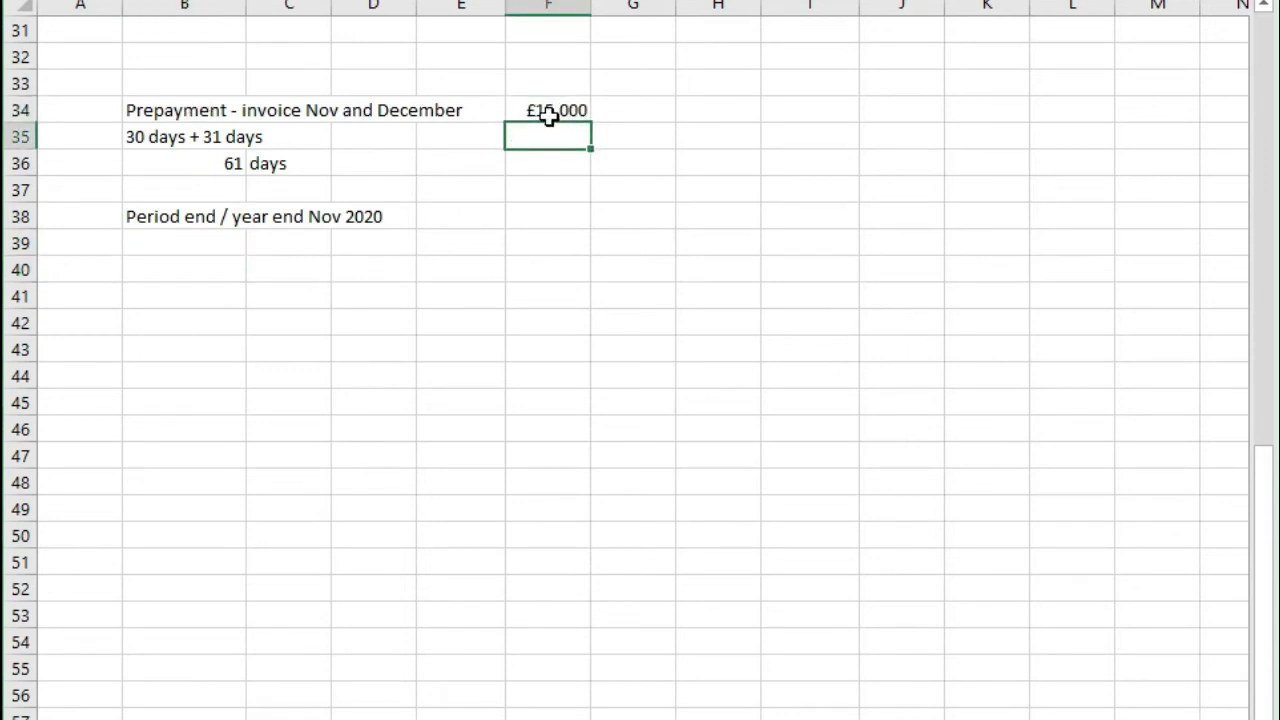
pyautogui.click(549, 116)
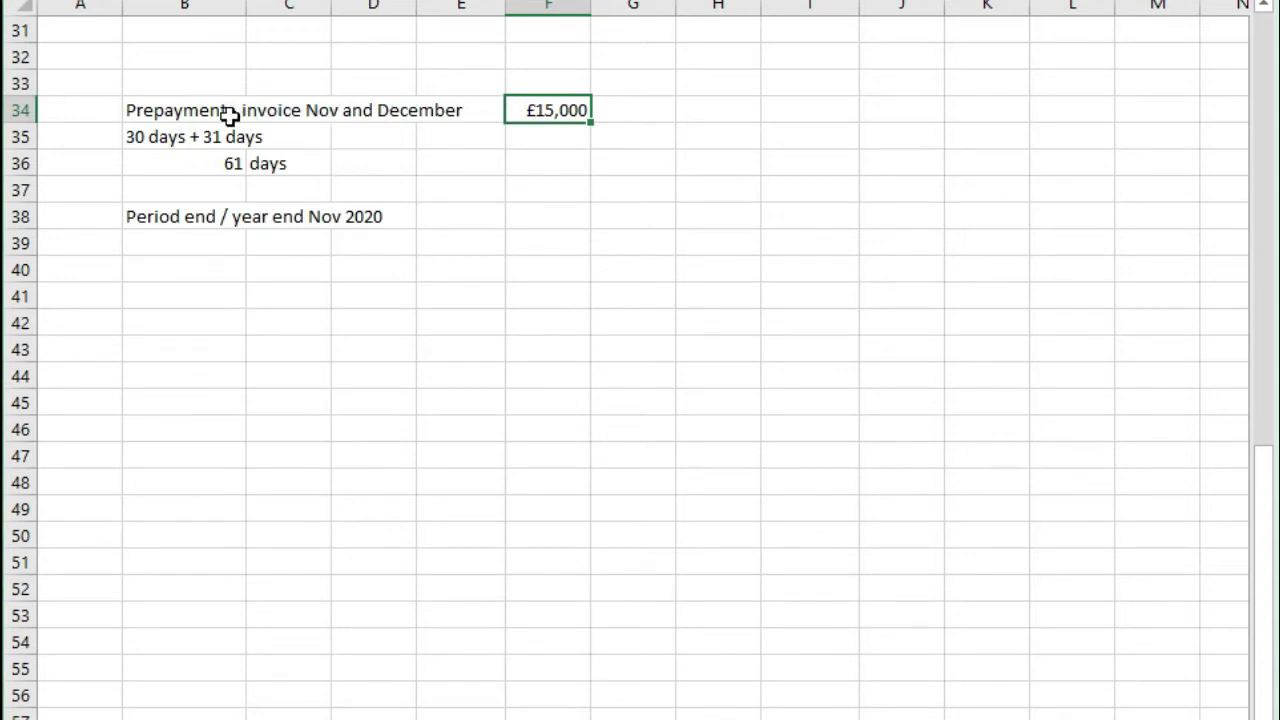
# Calculate the daily cost =15000/61 in B40 to two decimals, labelled 'per day' in C40
pyautogui.click(183, 260)
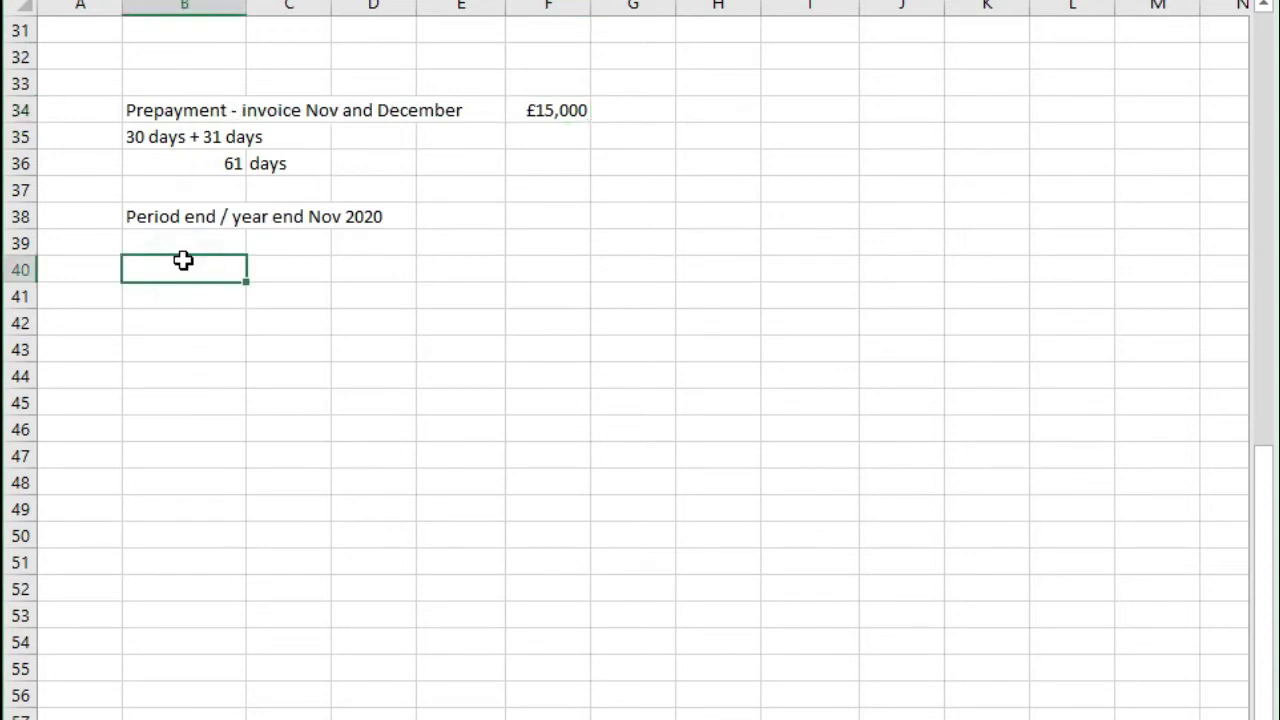
pyautogui.write('=15000/61')
pyautogui.press('Return')
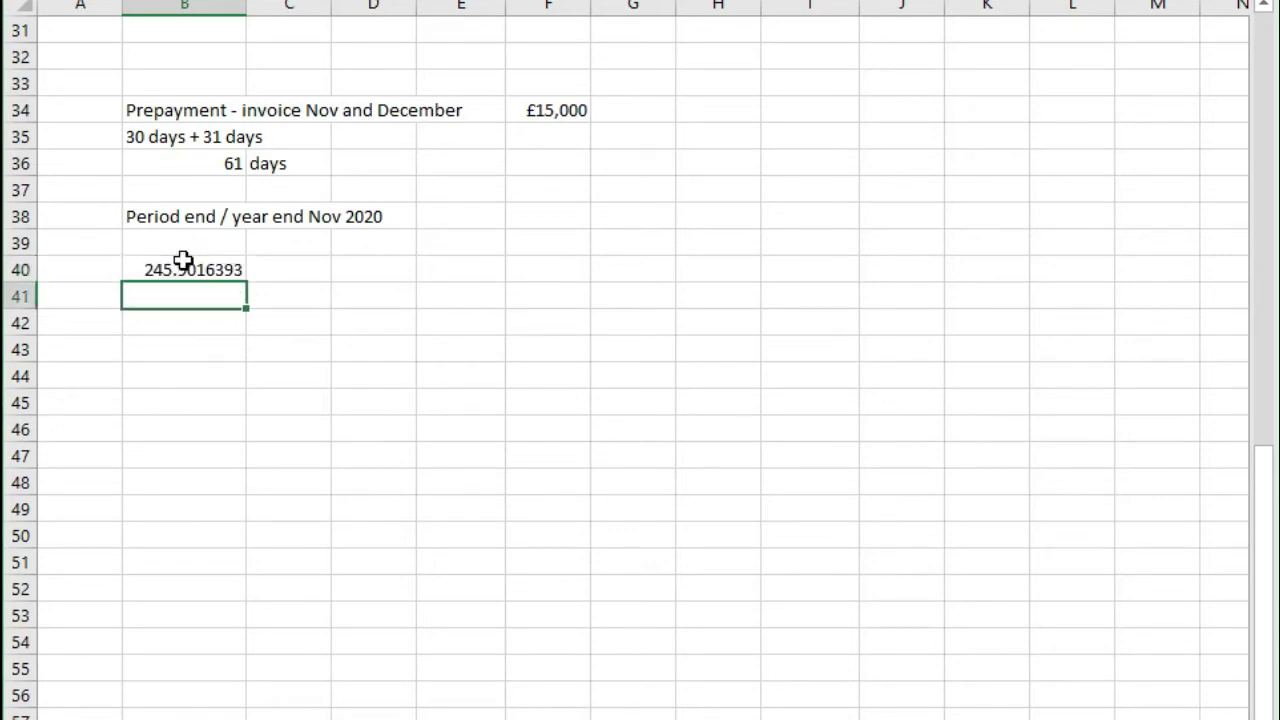
pyautogui.click(180, 266)
pyautogui.hotkey('ctrl', 'shift', '1')
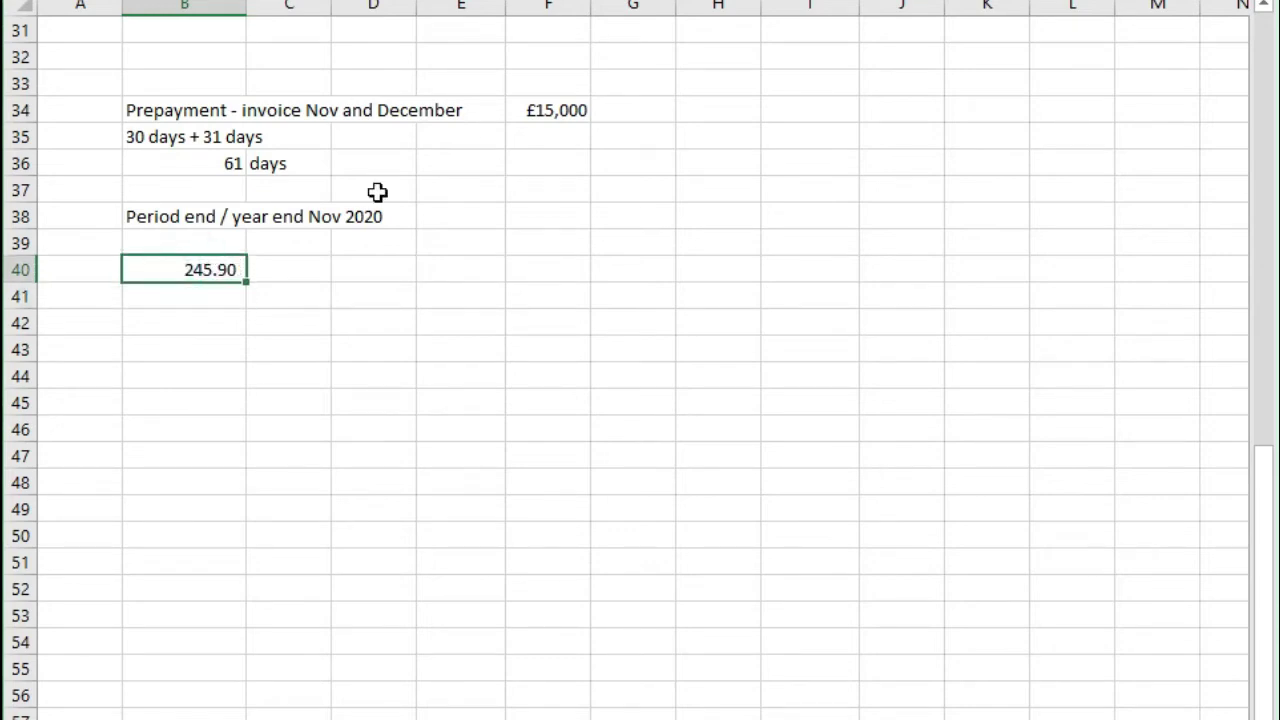
pyautogui.click(282, 270)
pyautogui.write('per day')
pyautogui.press('Return')
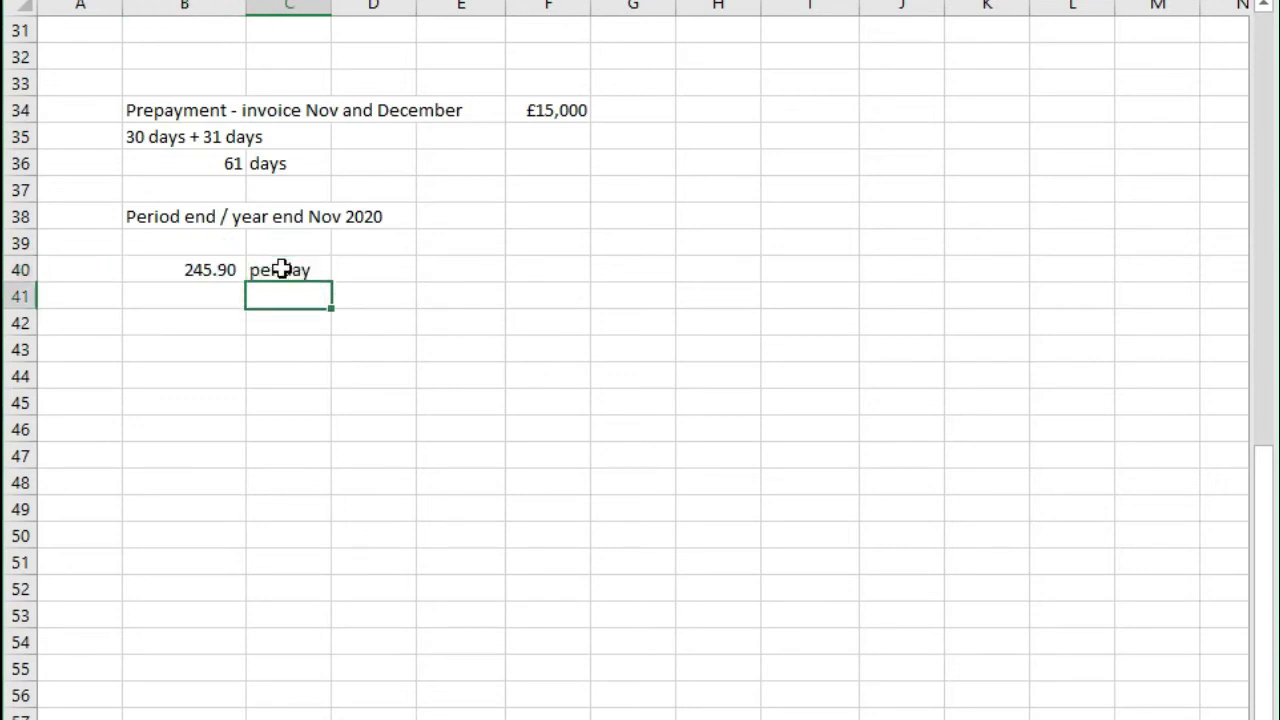
pyautogui.moveTo(209, 266); pyautogui.dragTo(306, 271)
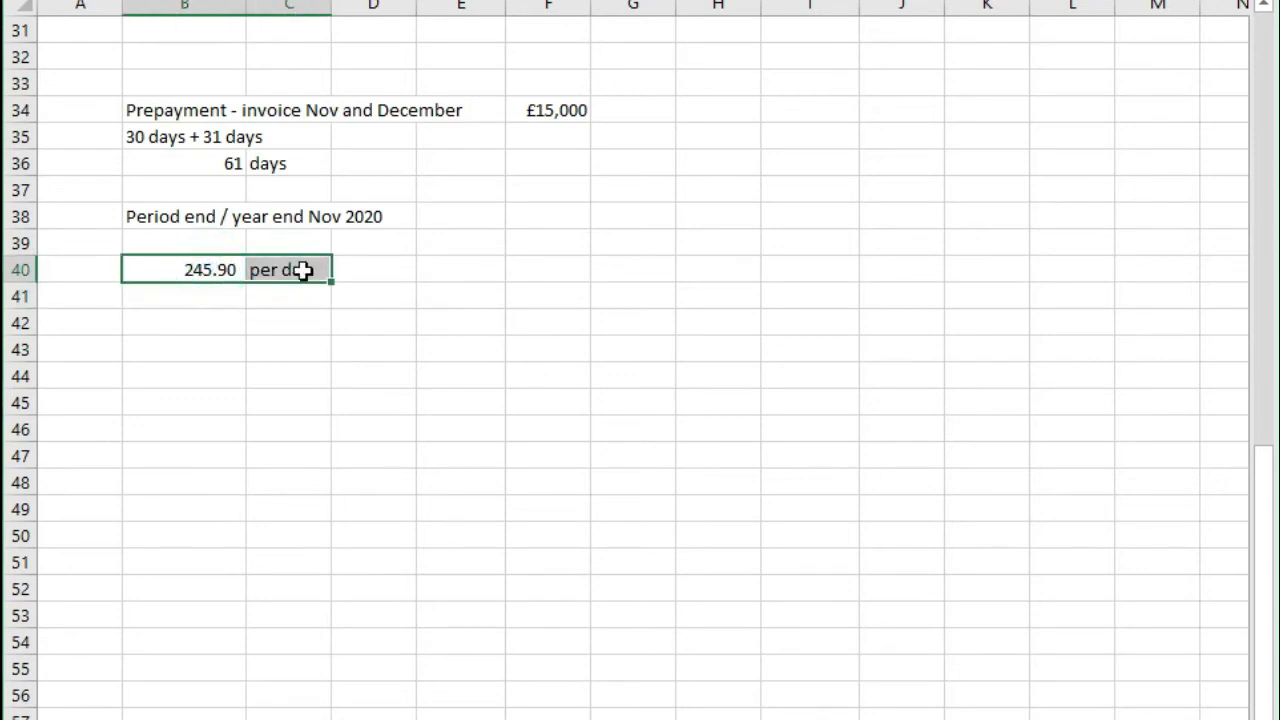
# Compute the 31-day prepayment =245.90*31 (7622.9) in B41, labelled 'Prepayment' in C41
pyautogui.click(222, 297)
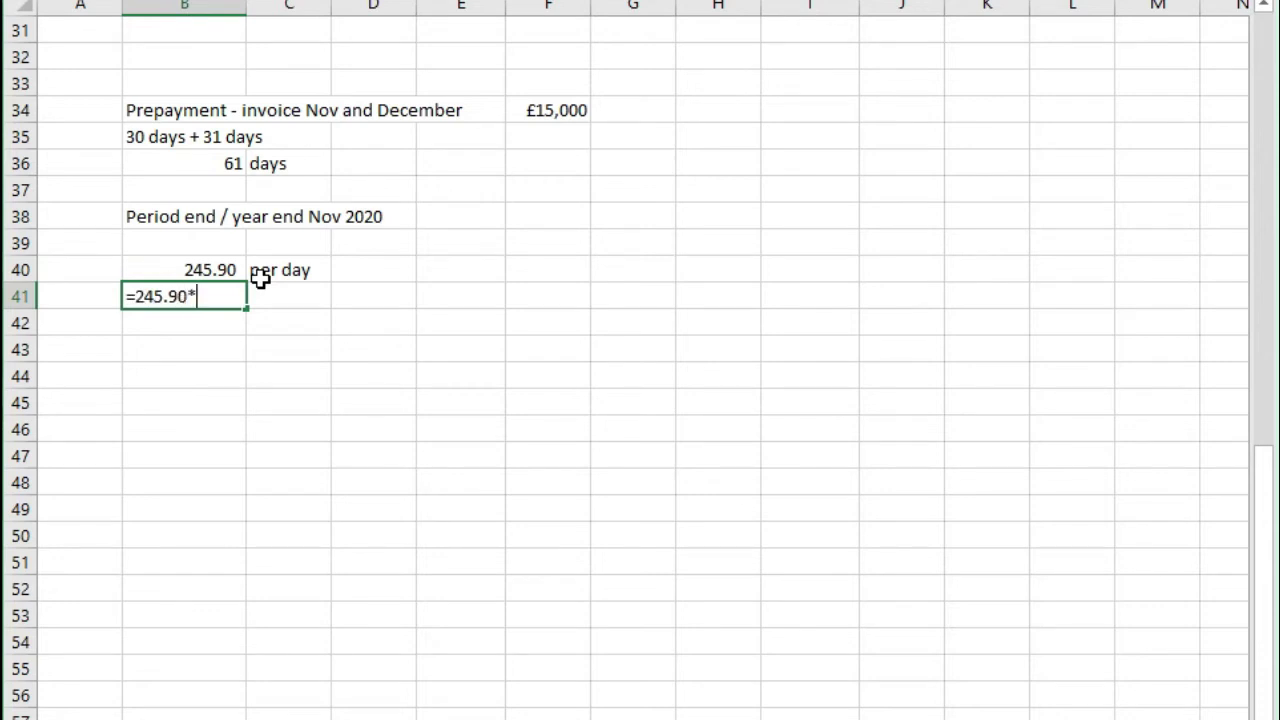
pyautogui.write('1')
pyautogui.press('Return')
pyautogui.click(206, 294)
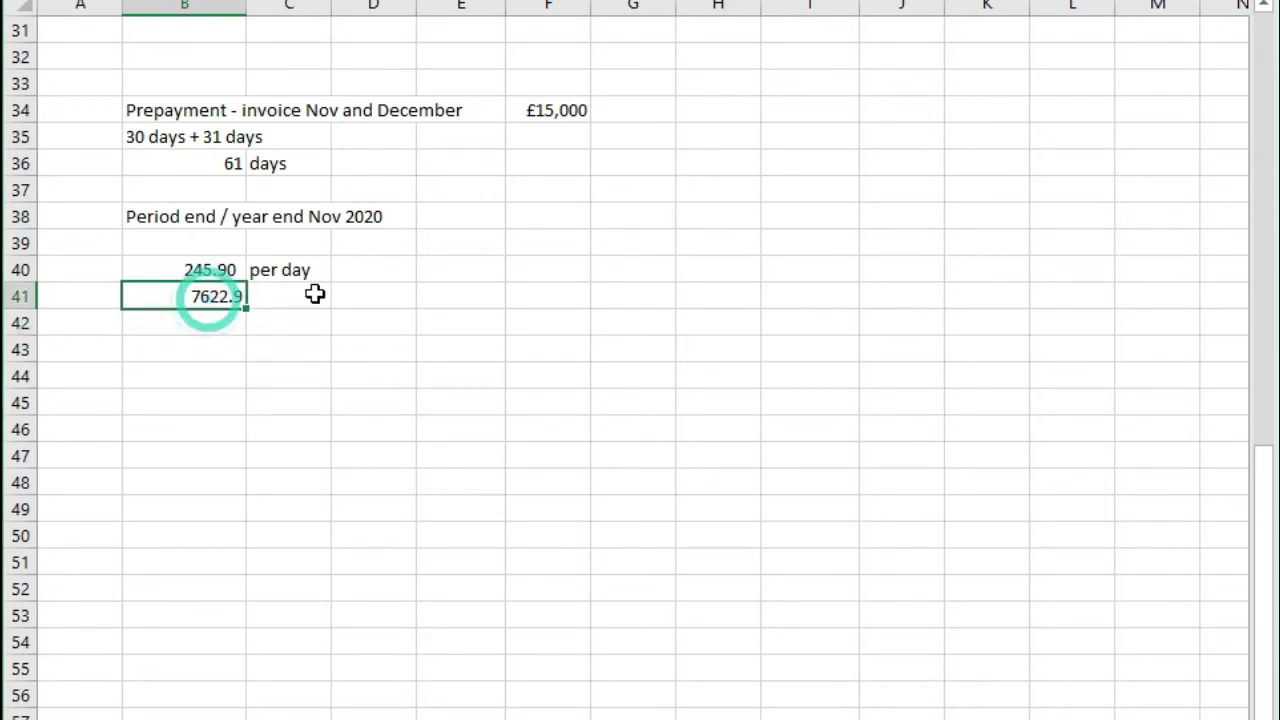
pyautogui.click(290, 292)
pyautogui.write('Prepayment')
# Add a £ heading in F33 above the invoice amount
pyautogui.click(526, 78)
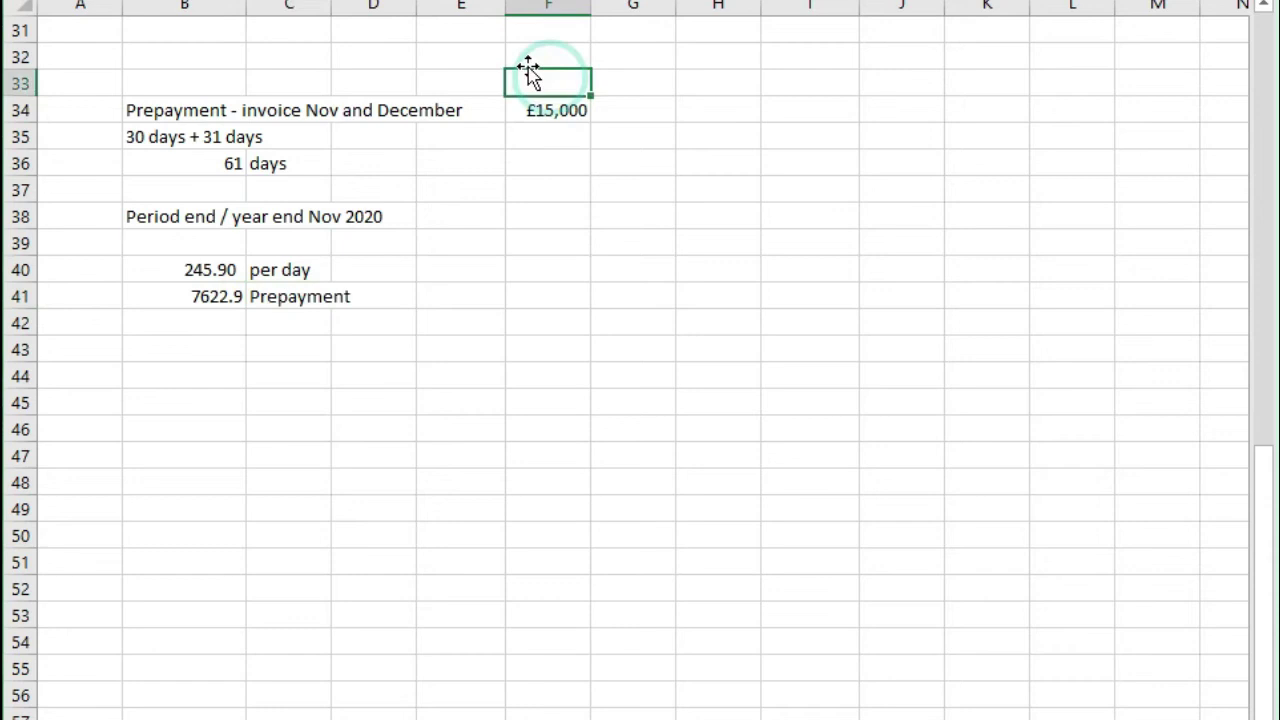
pyautogui.write('£')
pyautogui.press('Return')
pyautogui.click(560, 80)
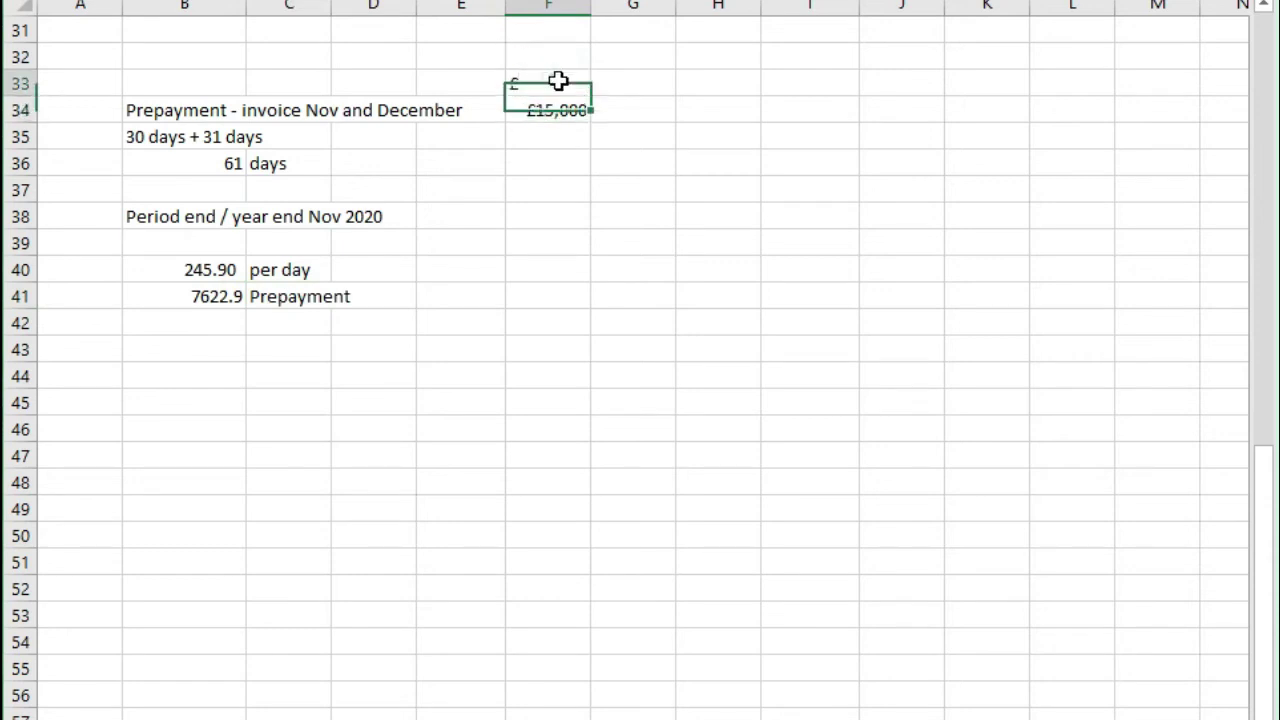
# Centre the £ heading in F33
pyautogui.hotkey('alt', 'h')
pyautogui.press('a')
pyautogui.press('c')
pyautogui.click(523, 109)
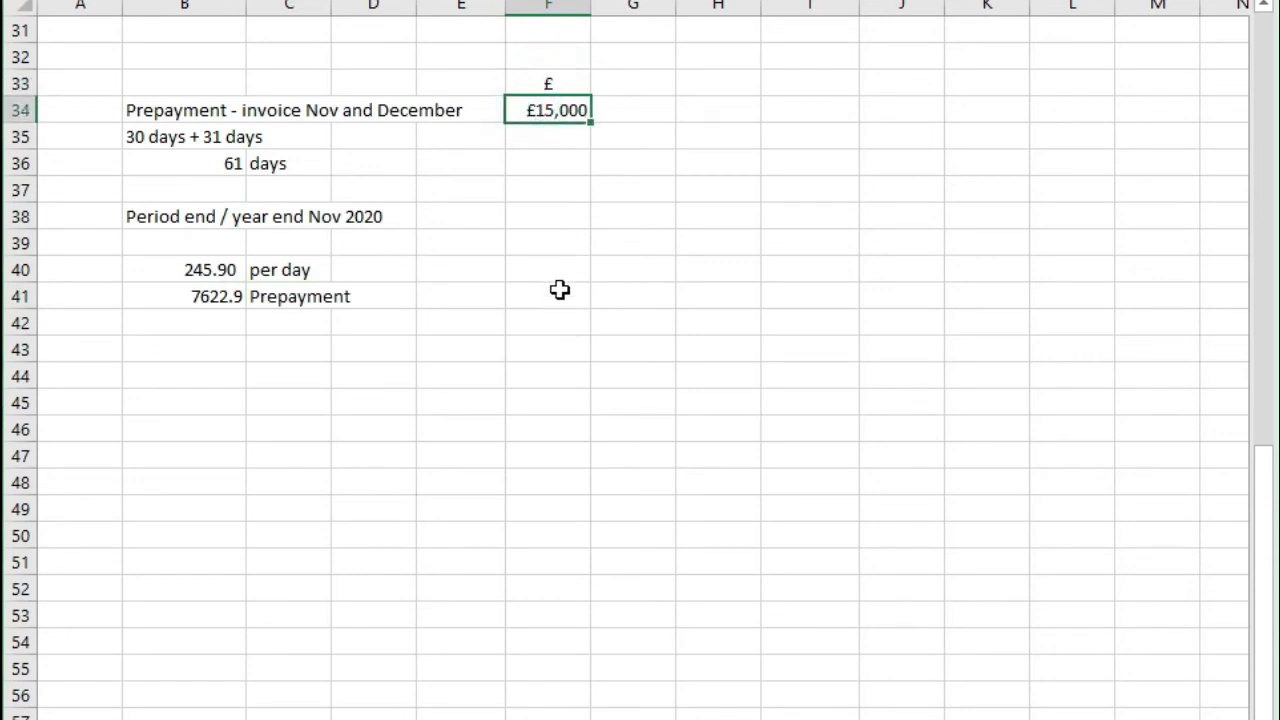
pyautogui.click(549, 115)
# Enter the -7622.9 deduction in F35, labelled 'December' in G35
pyautogui.click(560, 131)
pyautogui.write('-7622.9')
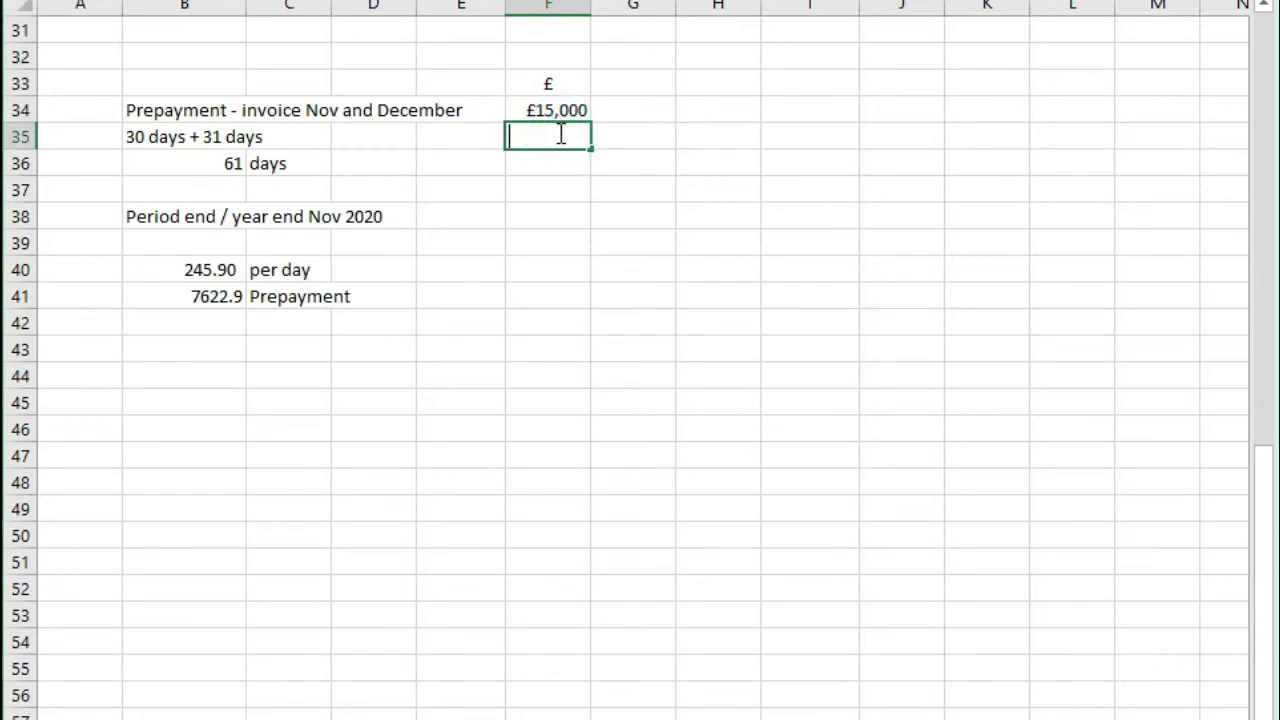
pyautogui.press('Return')
pyautogui.click(603, 131)
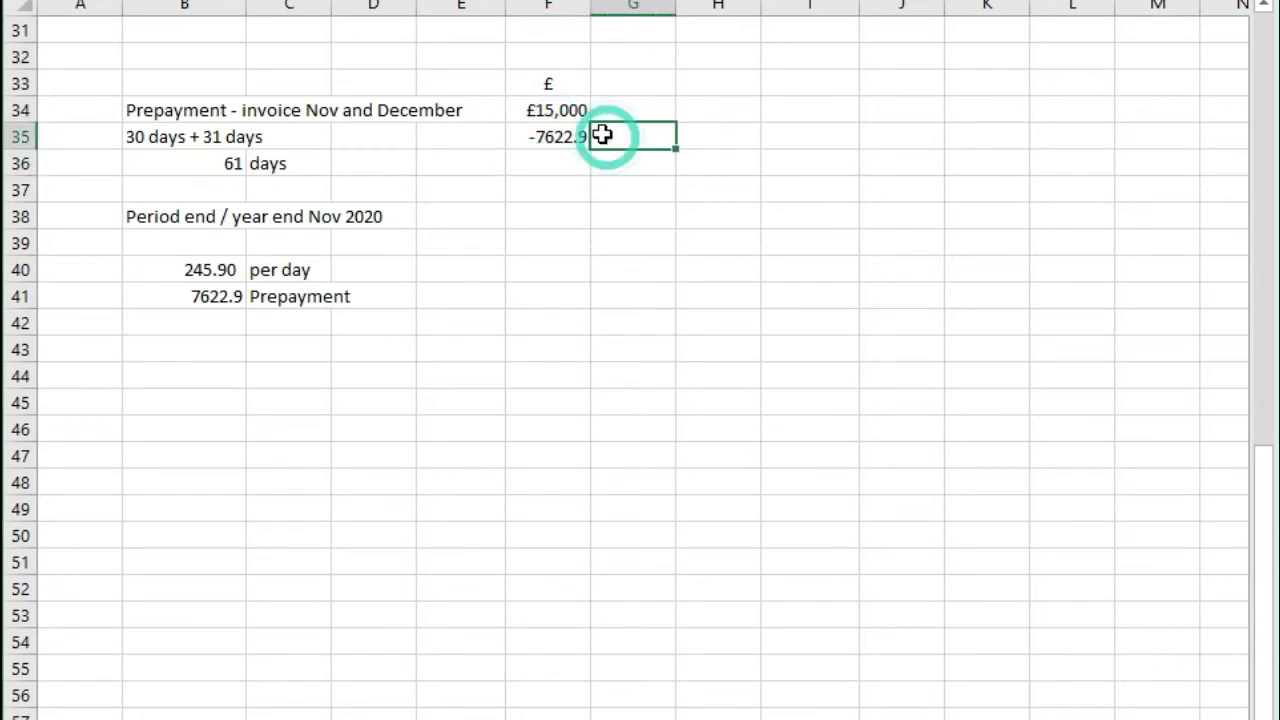
pyautogui.write('0ecember')
pyautogui.press('Return')
# AutoSum F34:F35 into F36 giving 7,377.10, and apply Comma Style to the amounts
pyautogui.press('Left')
pyautogui.hotkey('alt', '=')
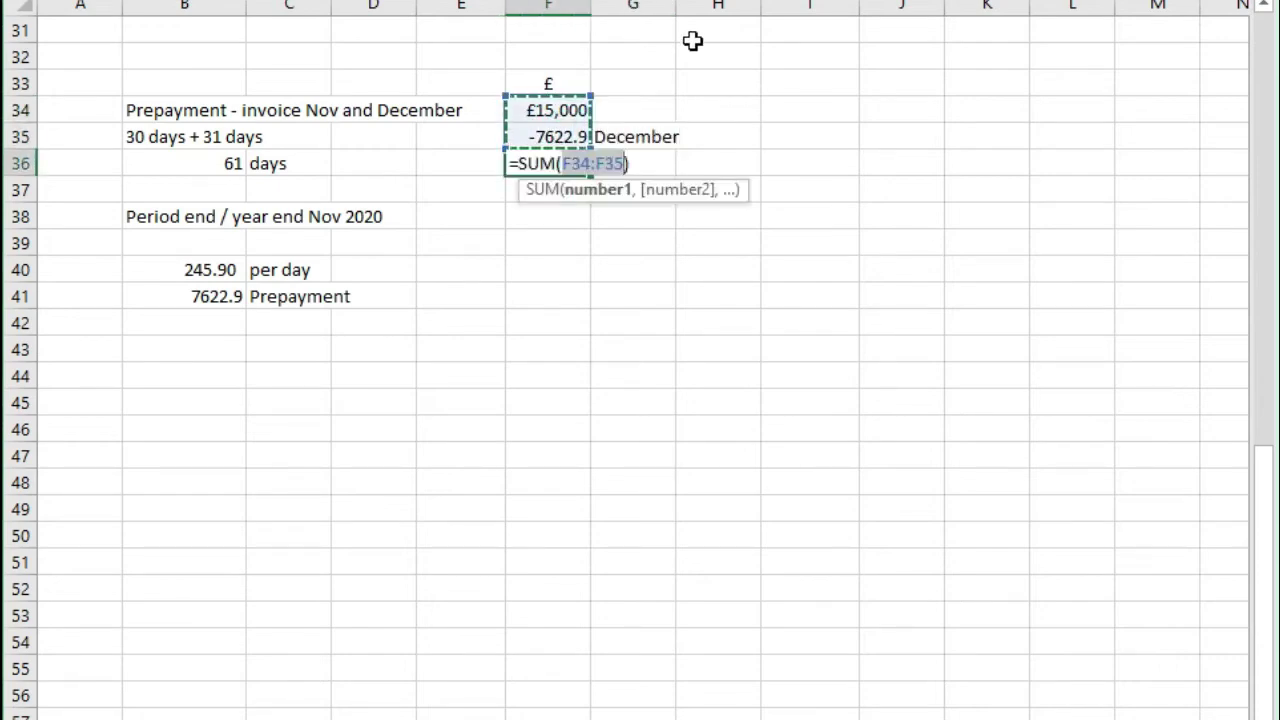
pyautogui.hotkey('ctrl', 'Return')
pyautogui.hotkey('alt', 'h')
pyautogui.press('k')
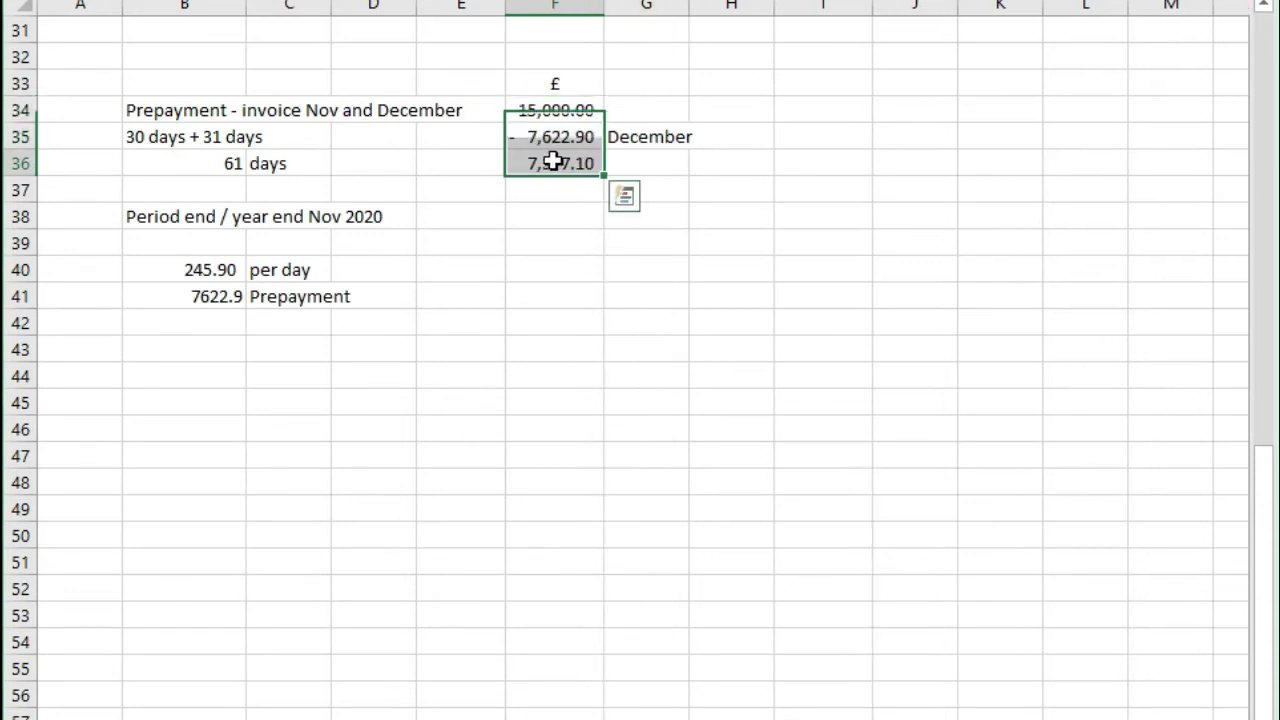
pyautogui.click(551, 163)
# Label the 7,377.10 balance 'November' in G36
pyautogui.click(640, 160)
pyautogui.write('November')
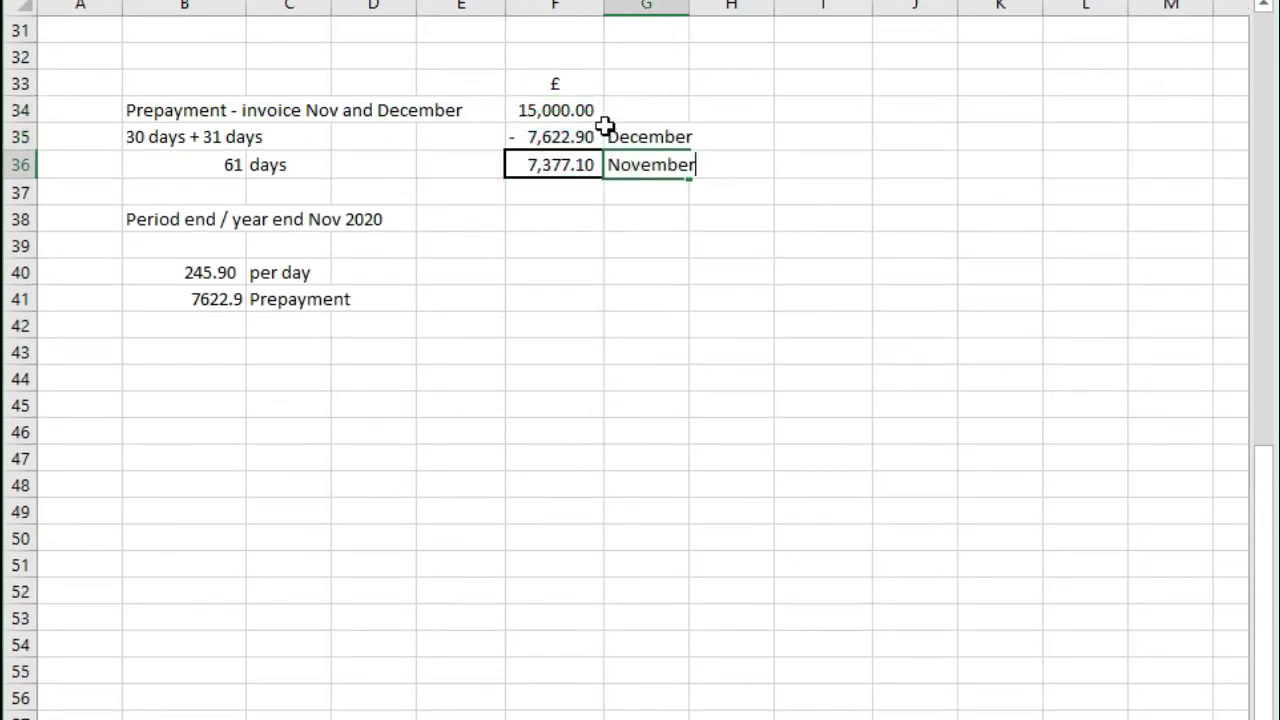
pyautogui.press('Return')
pyautogui.click(585, 112)
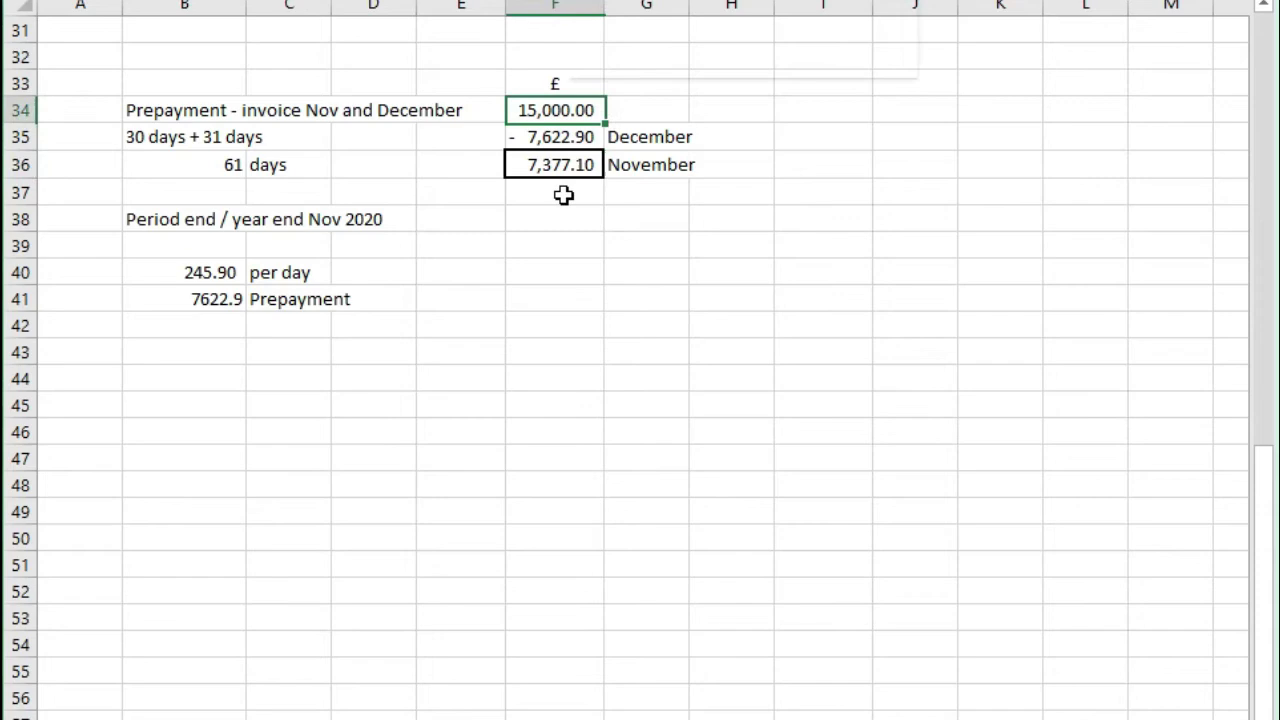
# Add a £ heading in F39, then 7622.9 labelled 'Prepayments' in row 40
pyautogui.click(532, 244)
pyautogui.write('£')
pyautogui.press('Return')
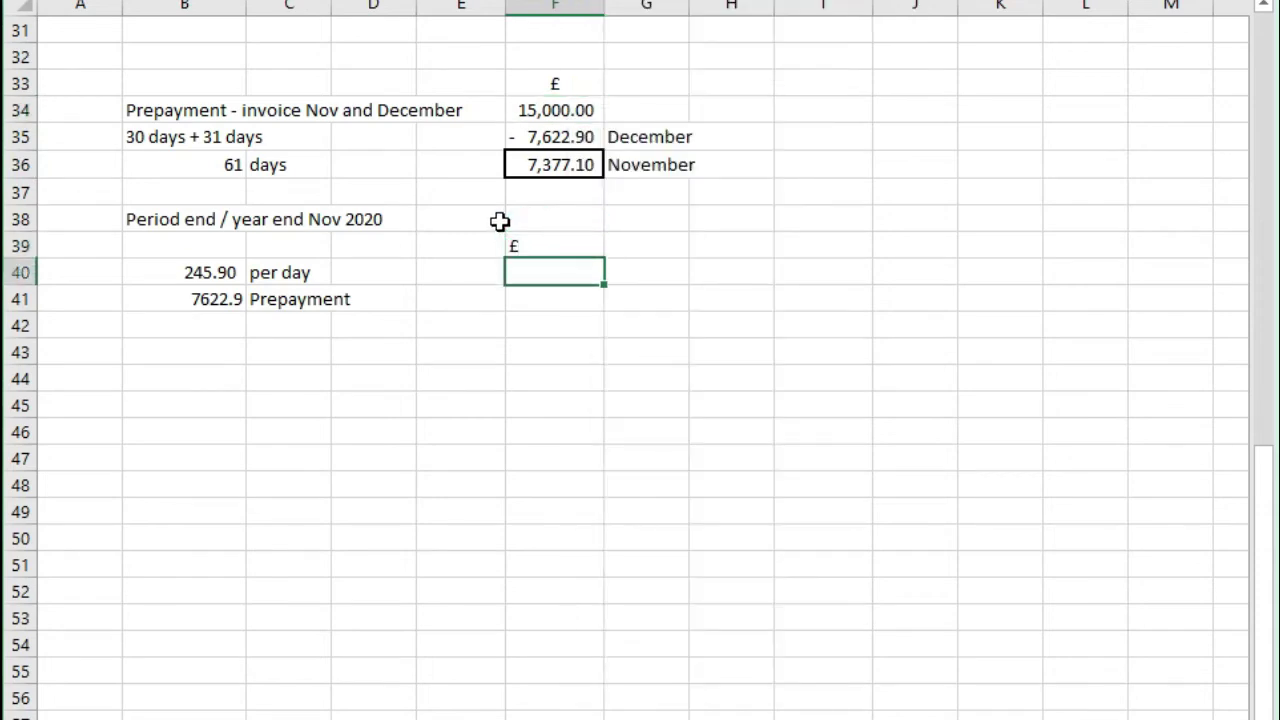
pyautogui.write('7622.9')
pyautogui.press('Tab')
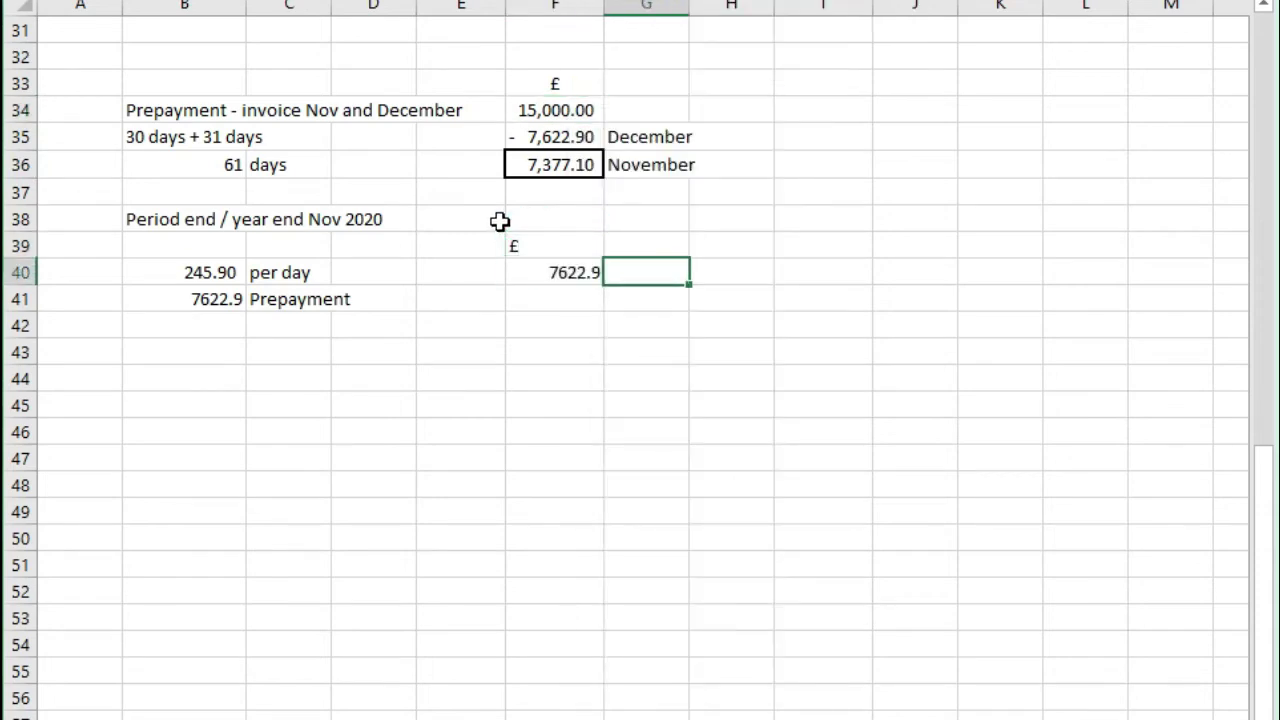
pyautogui.write('Prepaym')
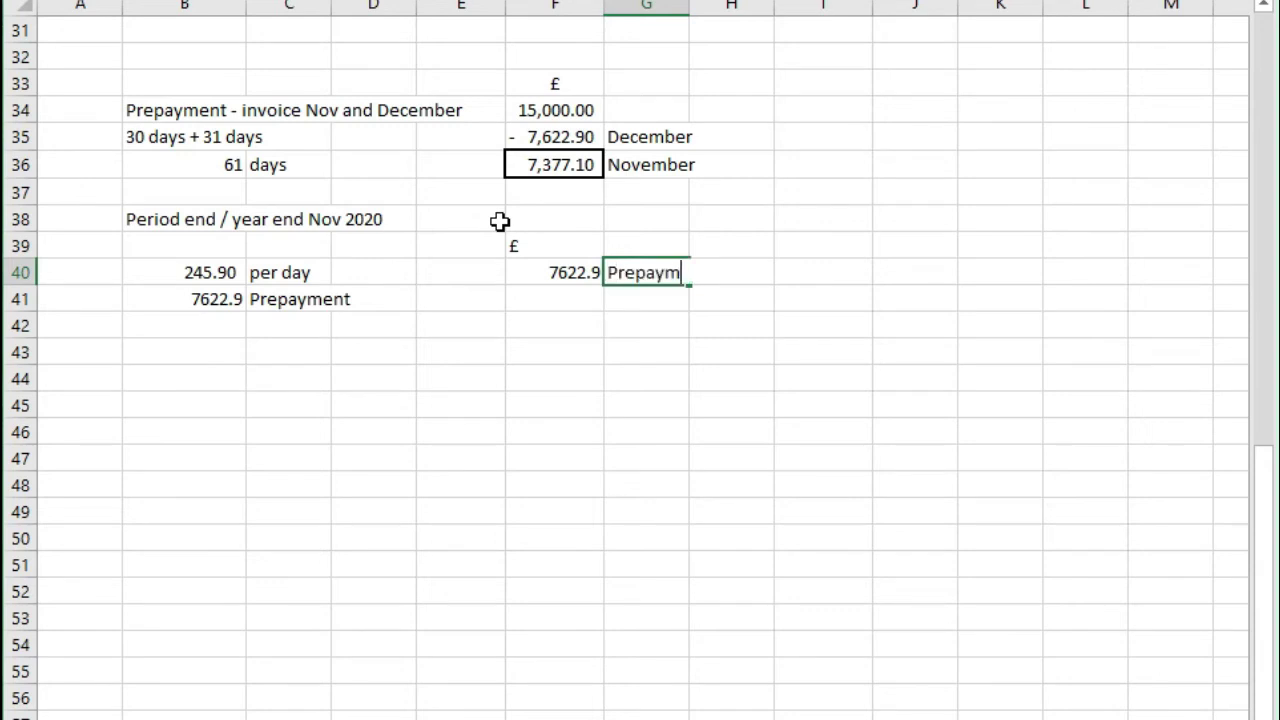
pyautogui.write('ents')
pyautogui.press('Return')
pyautogui.press('Return')
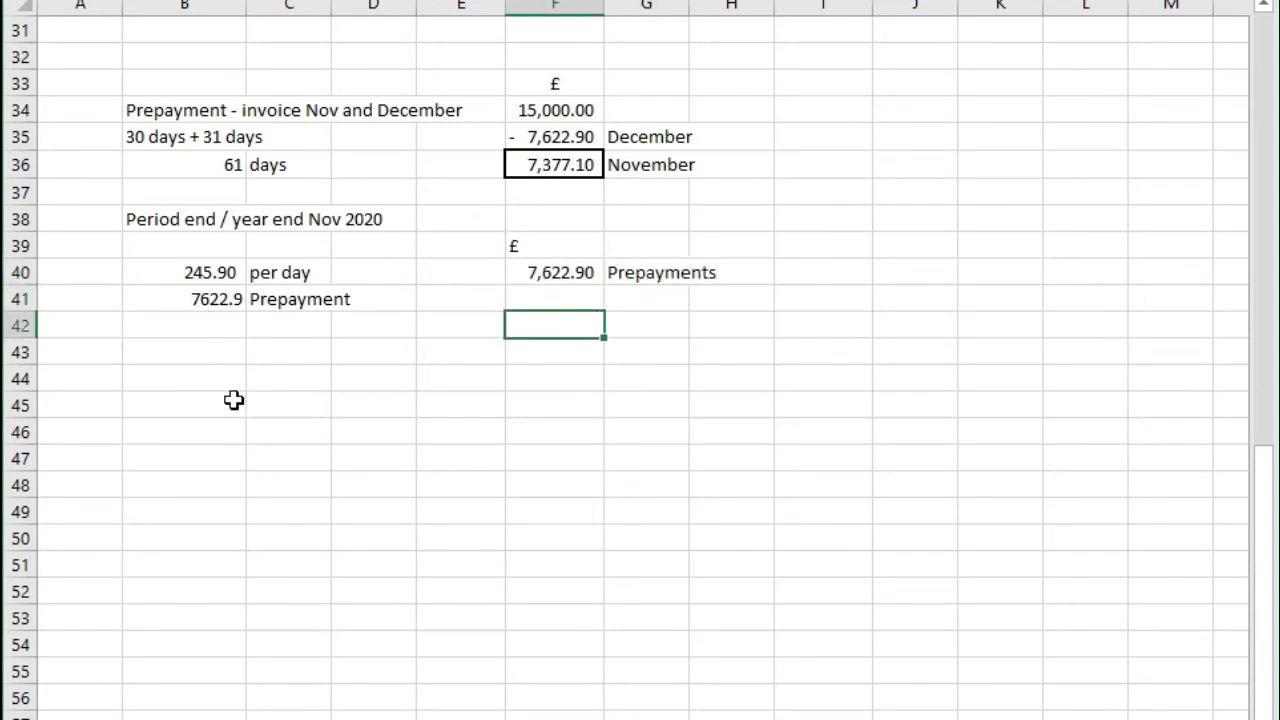
# Draw a T-account: bottom border under B44:D44 and right border on C45:C49
pyautogui.moveTo(194, 374); pyautogui.dragTo(409, 377)
pyautogui.hotkey('alt', 'h')
pyautogui.press('b')
pyautogui.press('o')
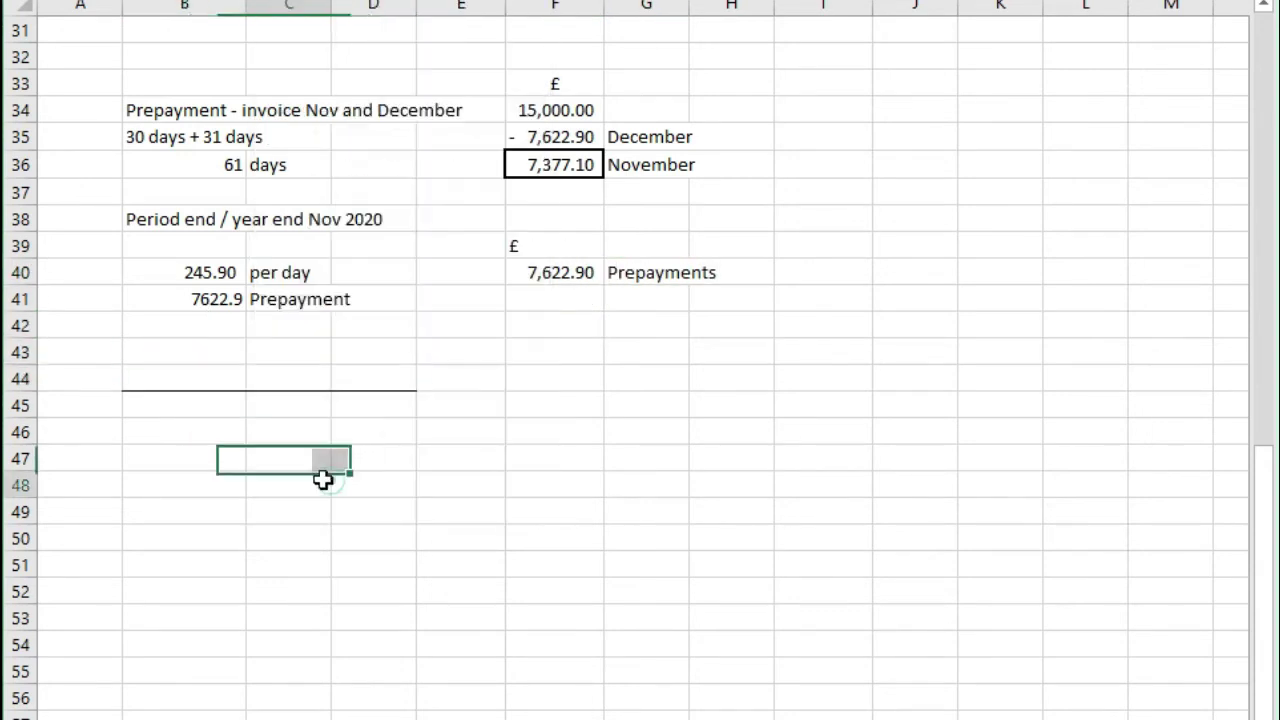
pyautogui.moveTo(286, 409); pyautogui.dragTo(291, 515)
pyautogui.hotkey('alt', 'h')
pyautogui.press('b')
pyautogui.press('r')
# Title the T-account 'Electricity' in C44
pyautogui.click(274, 393)
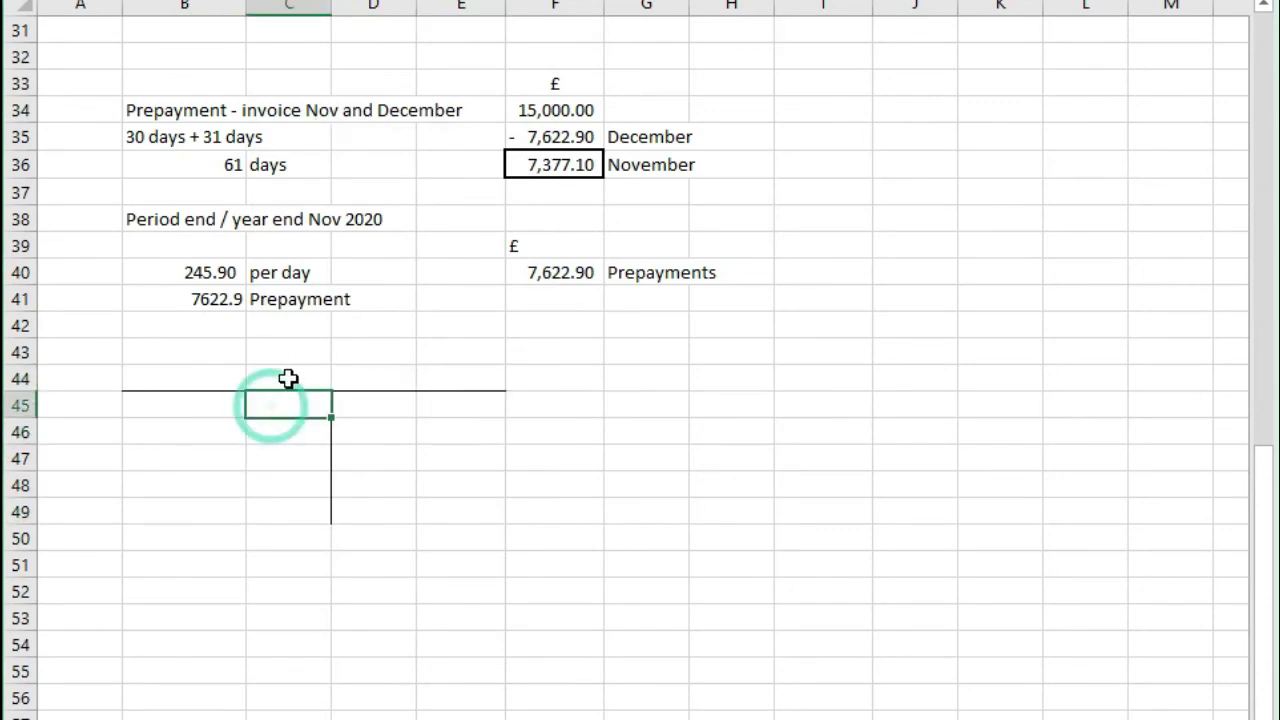
pyautogui.press('Up')
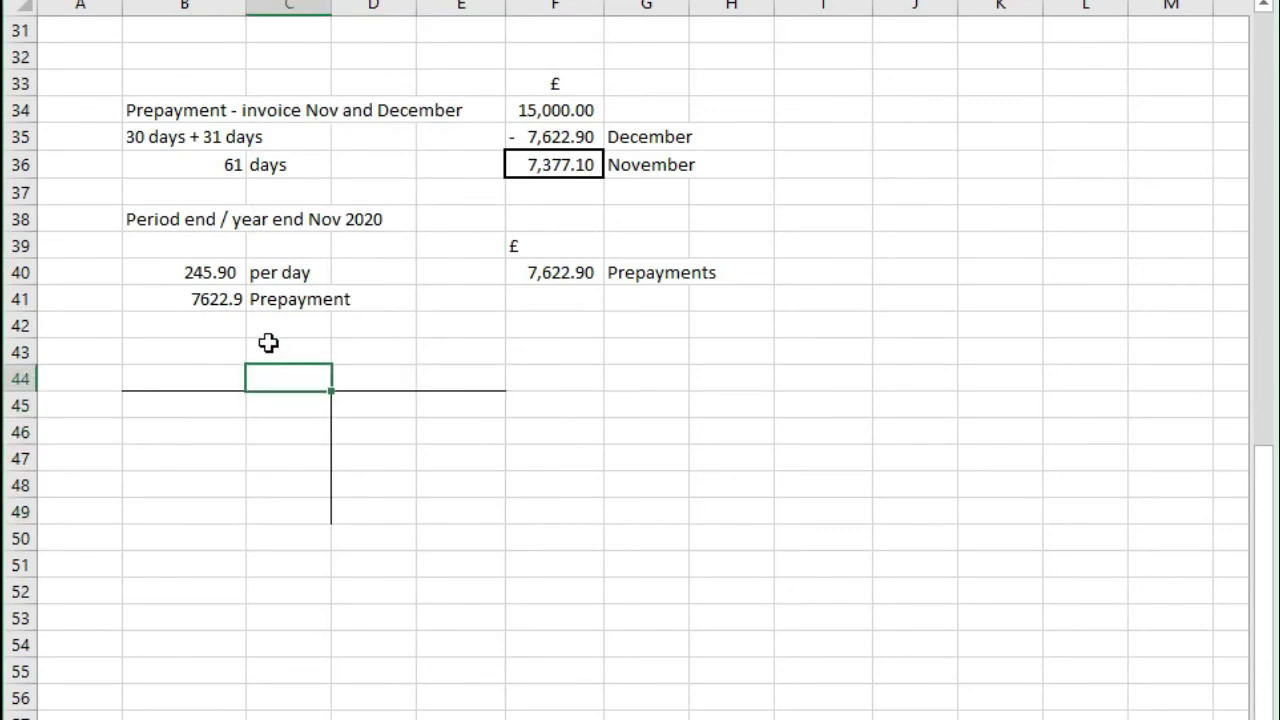
pyautogui.write('Electricity')
pyautogui.press('Return')
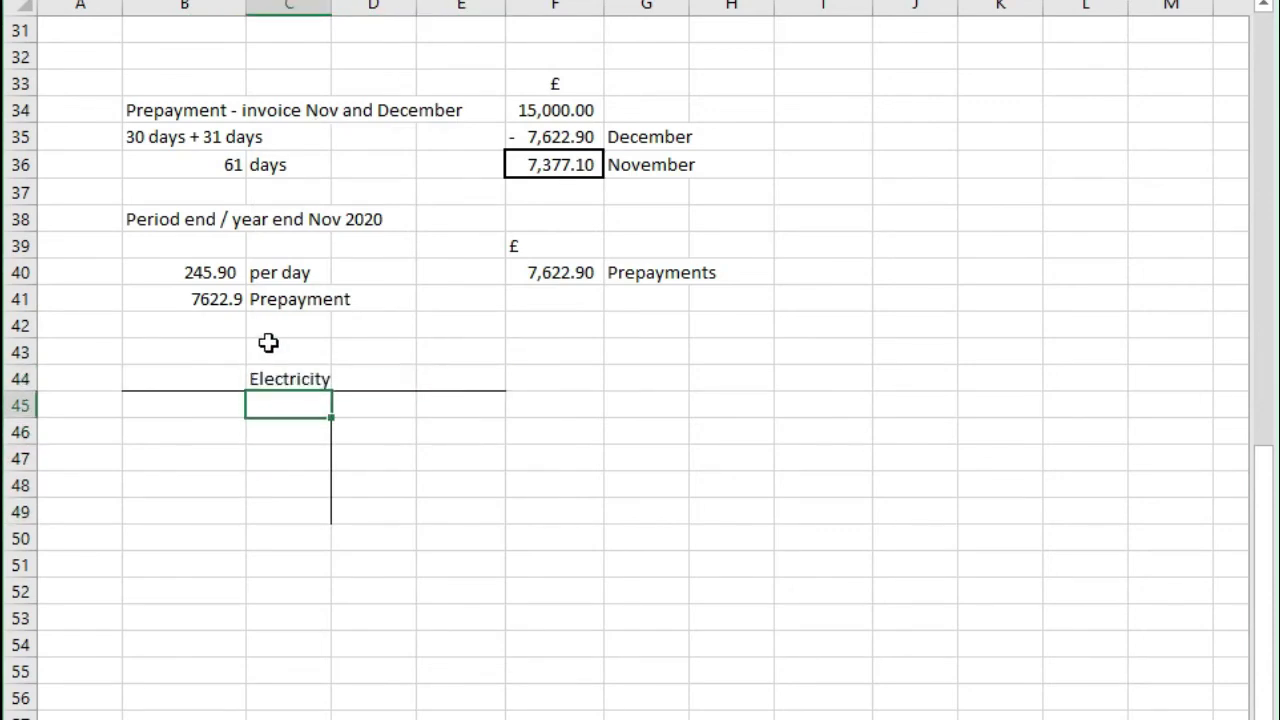
# Enter the debit 'Elec' 15,000, formatted as 15,000.00, on the Electricity account's left side
pyautogui.click(207, 433)
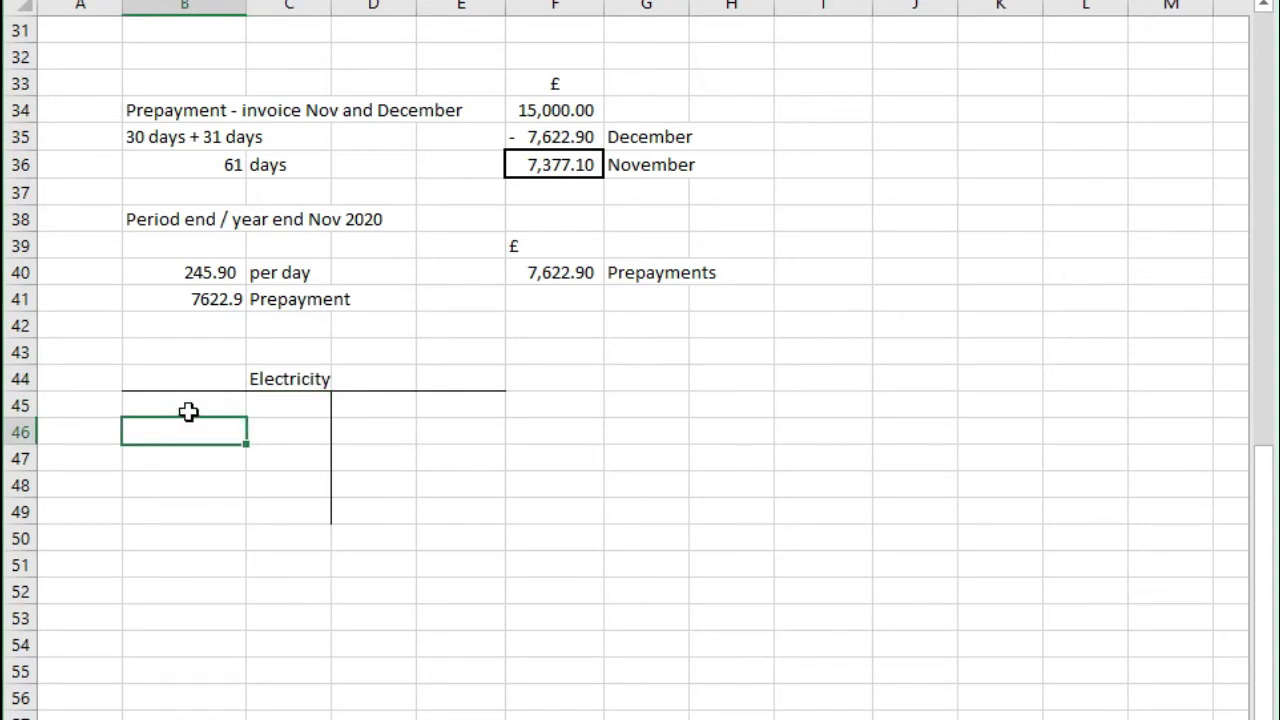
pyautogui.write('Elec')
pyautogui.press('Tab')
pyautogui.write('15,000')
pyautogui.press('Tab')
pyautogui.click(292, 437)
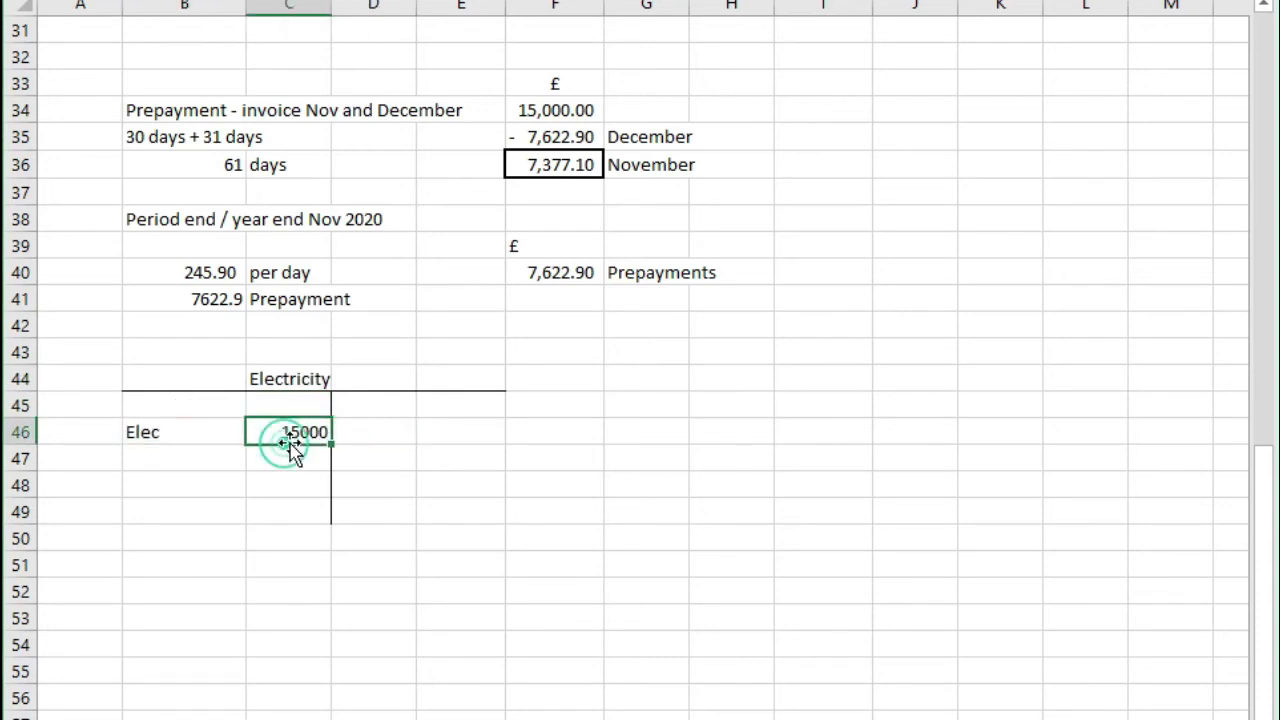
pyautogui.hotkey('ctrl', 'shift', '1')
pyautogui.click(303, 545)
# Enter the credit 'Prepayment' 7622.90 on the Electricity account's right side
pyautogui.click(394, 430)
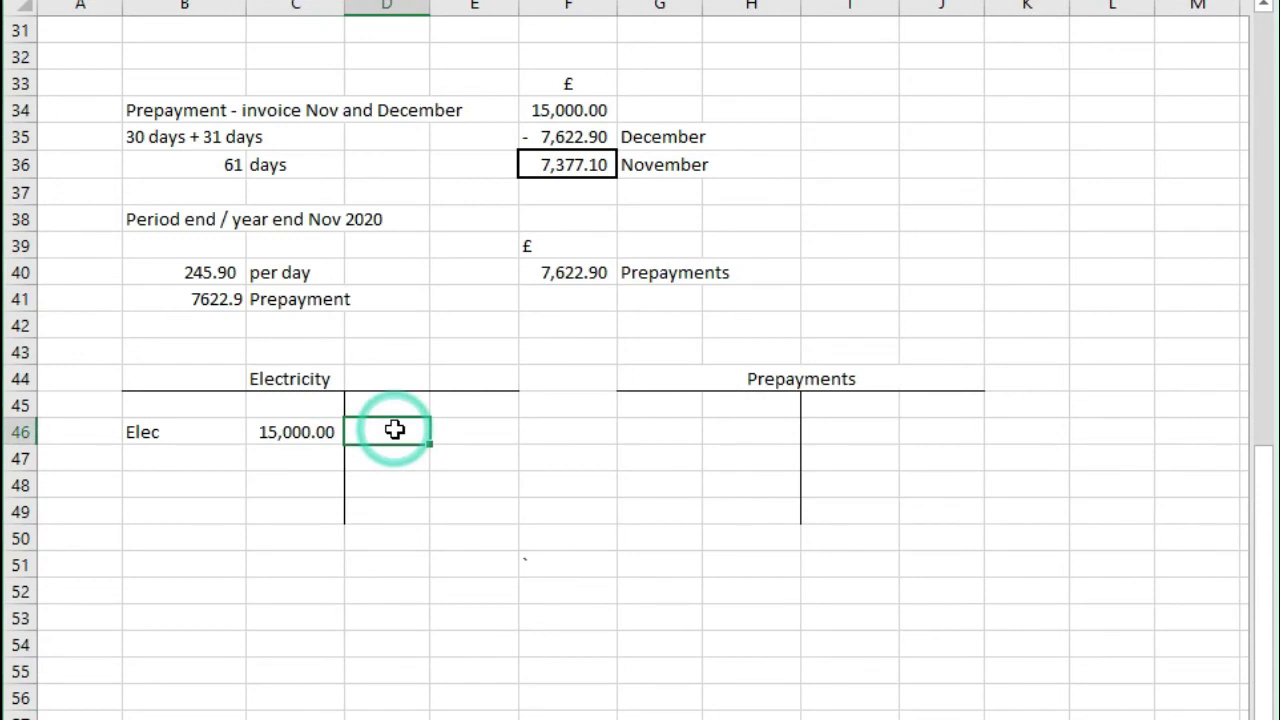
pyautogui.write('Prepayment')
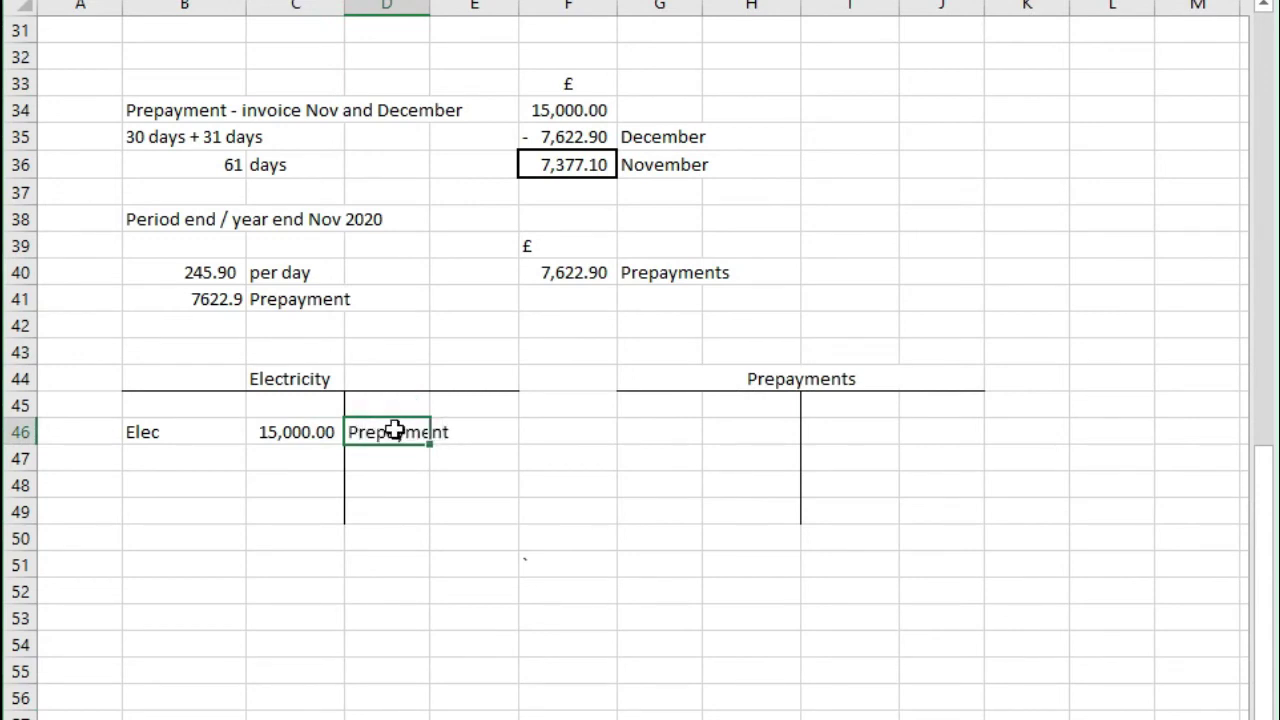
pyautogui.press('Tab')
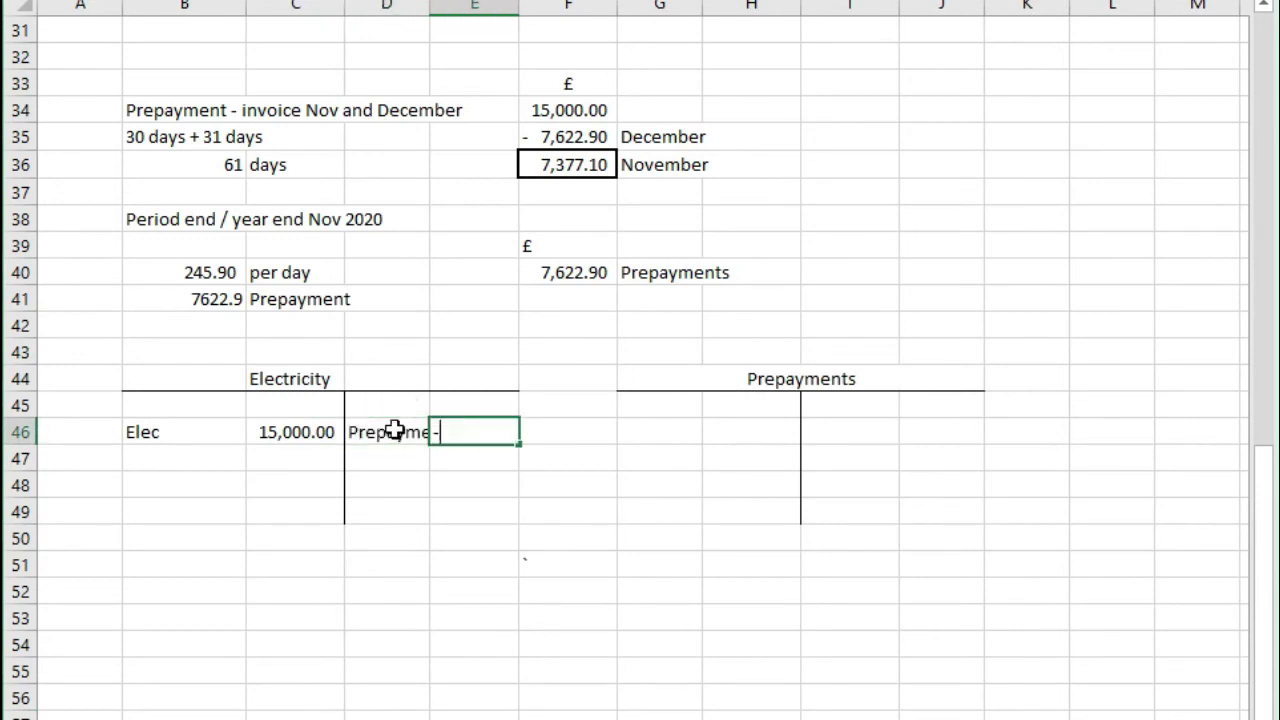
pyautogui.write('7622.90')
pyautogui.press('Tab')
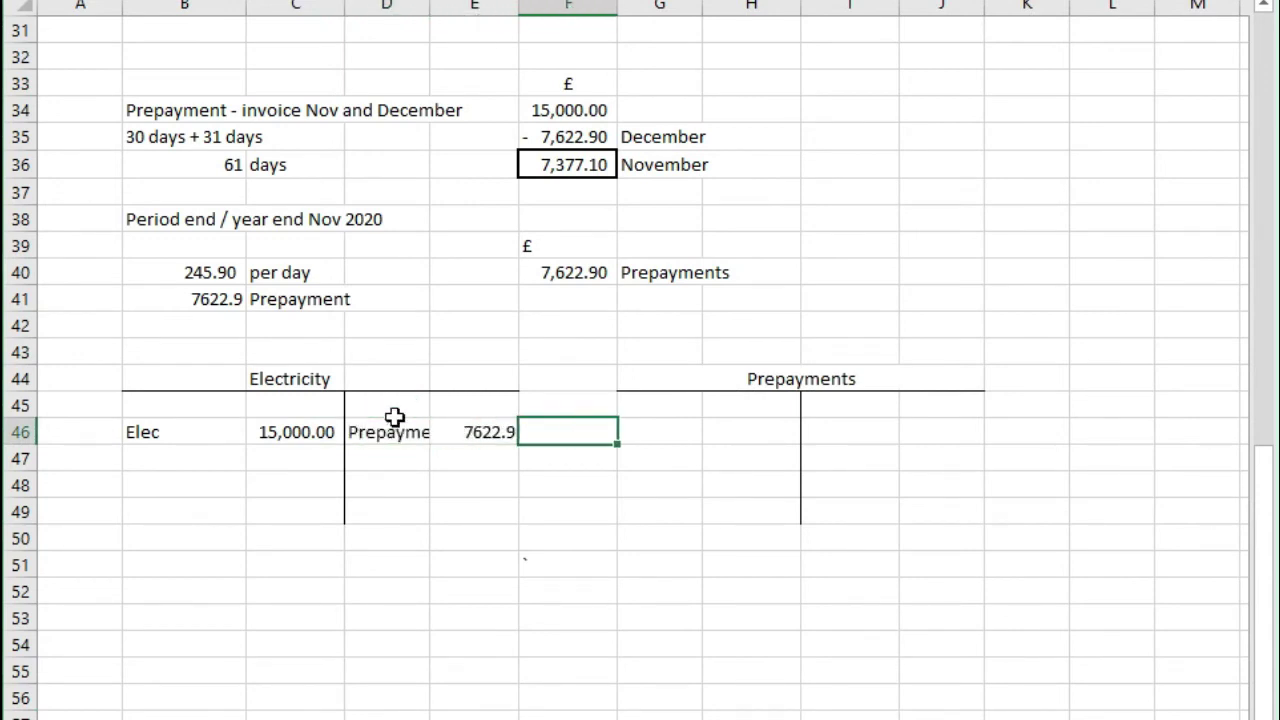
# Post Prepayment 7,622.90 in the Prepayments account and autofit columns G and H
pyautogui.click(671, 425)
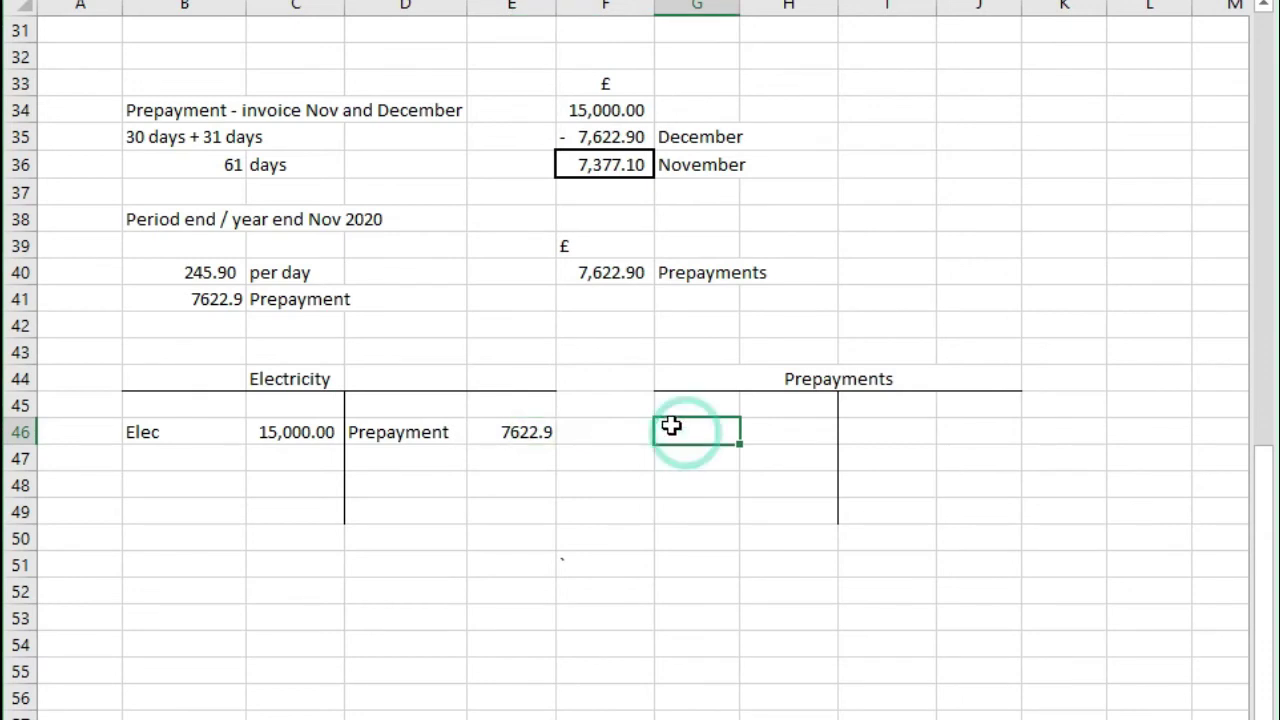
pyautogui.write('Prepayment')
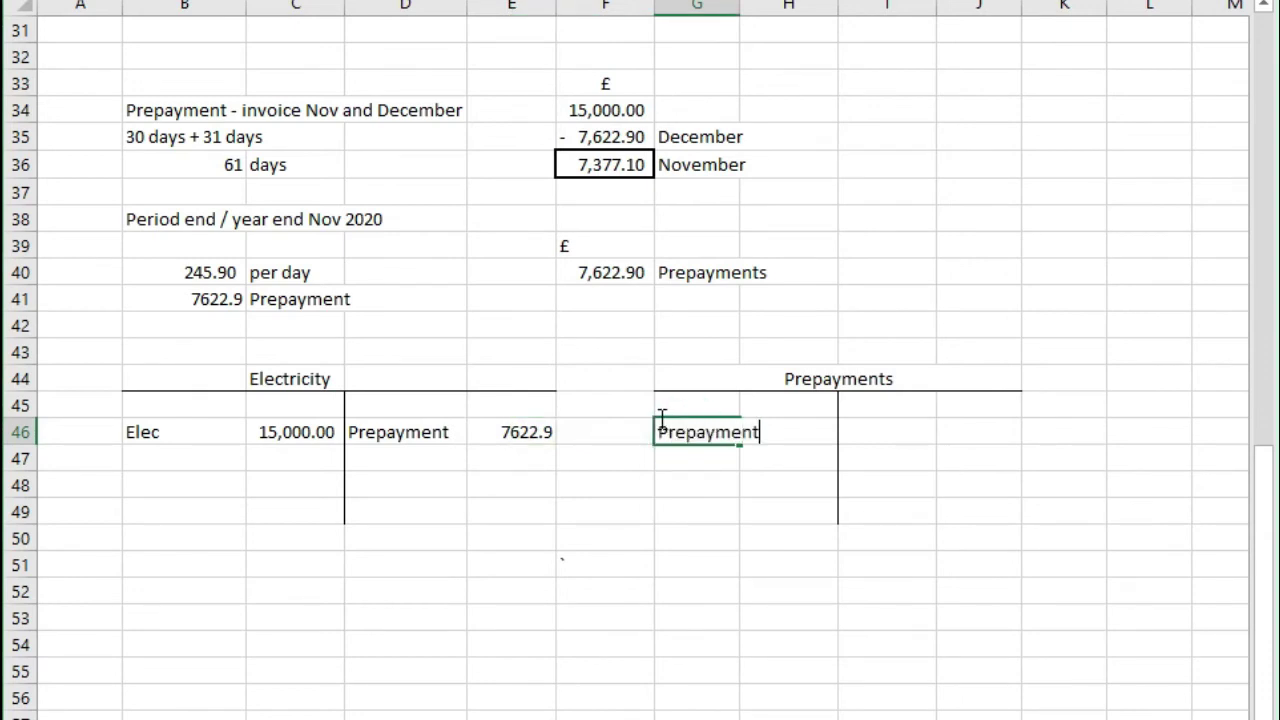
pyautogui.press('Tab')
pyautogui.write('7,622.90')
pyautogui.press('Return')
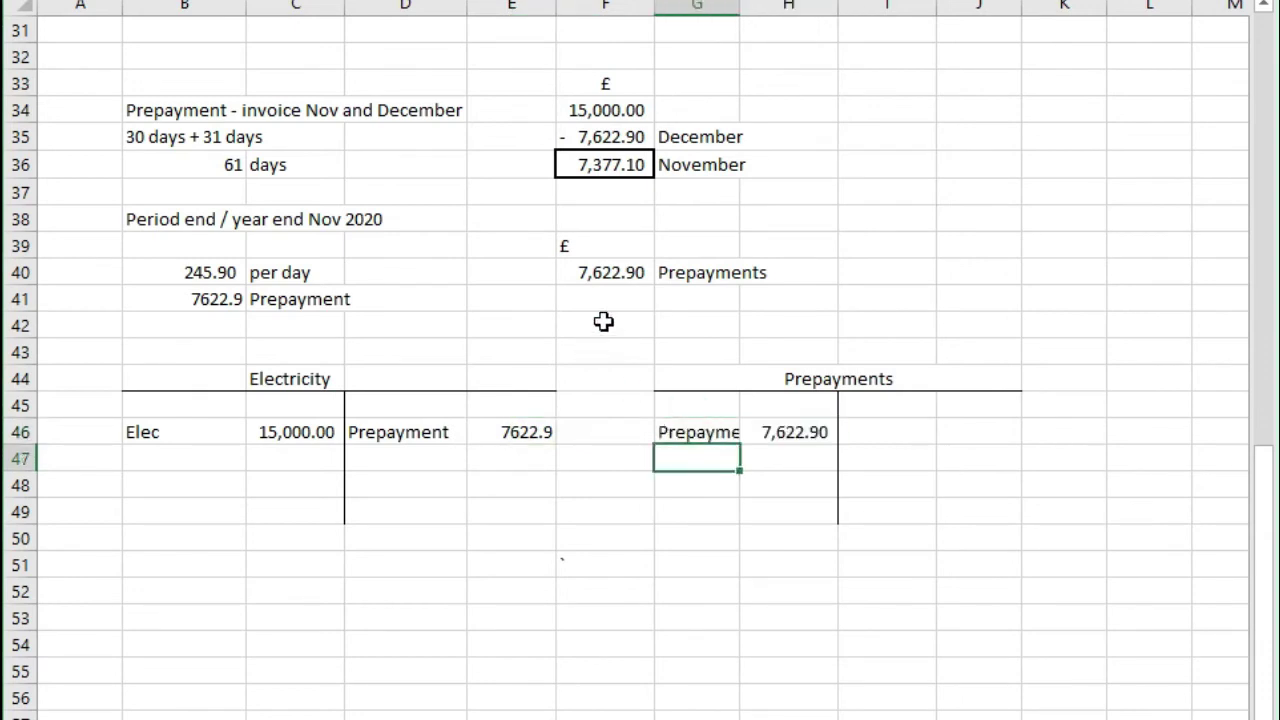
pyautogui.doubleClick(740, 5)
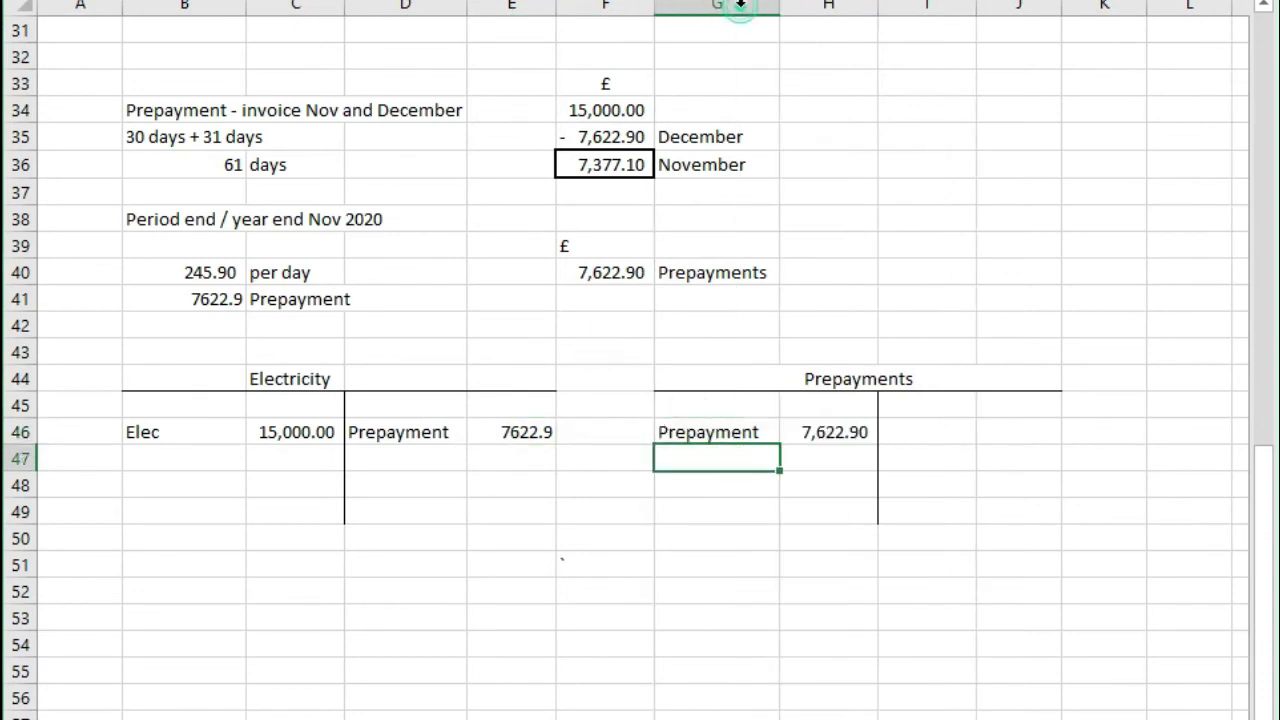
pyautogui.doubleClick(877, 6)
# Add 'Bal c/fwd' 7377.1 in the Electricity account with a Top and Double Bottom Border
pyautogui.click(399, 476)
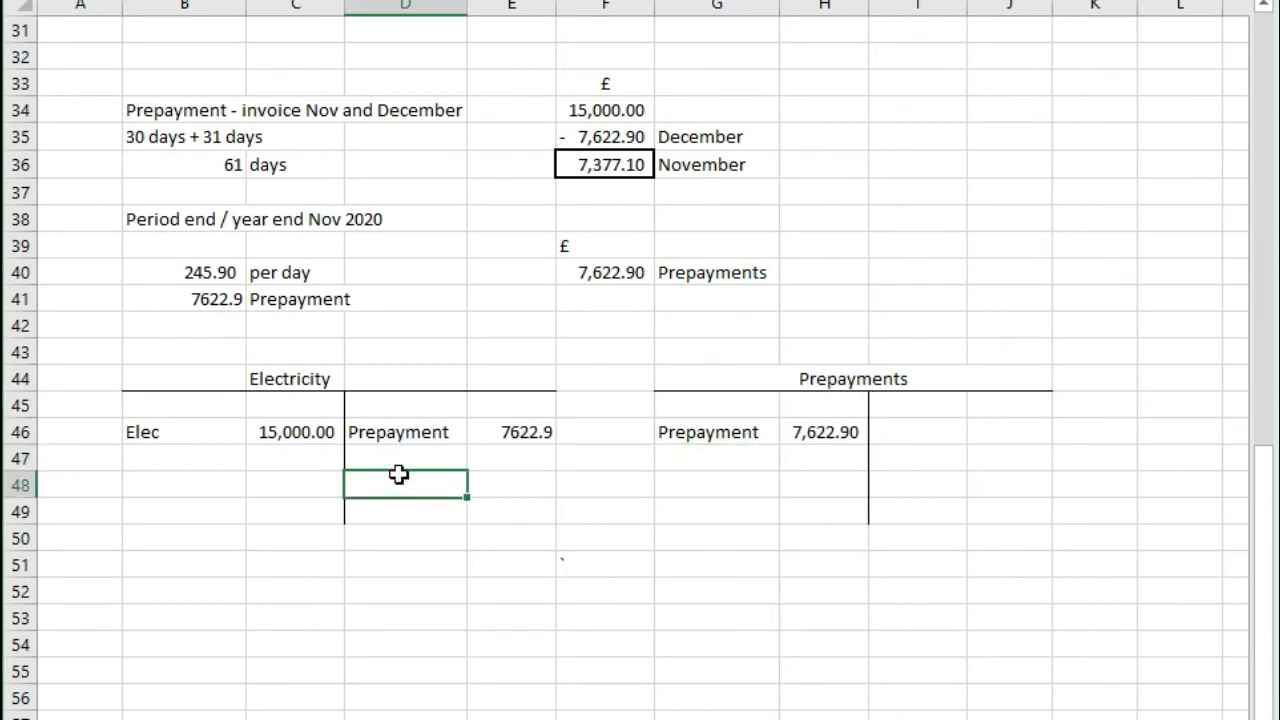
pyautogui.write('Bal c/fwd')
pyautogui.press('Tab')
pyautogui.write('7,377.1')
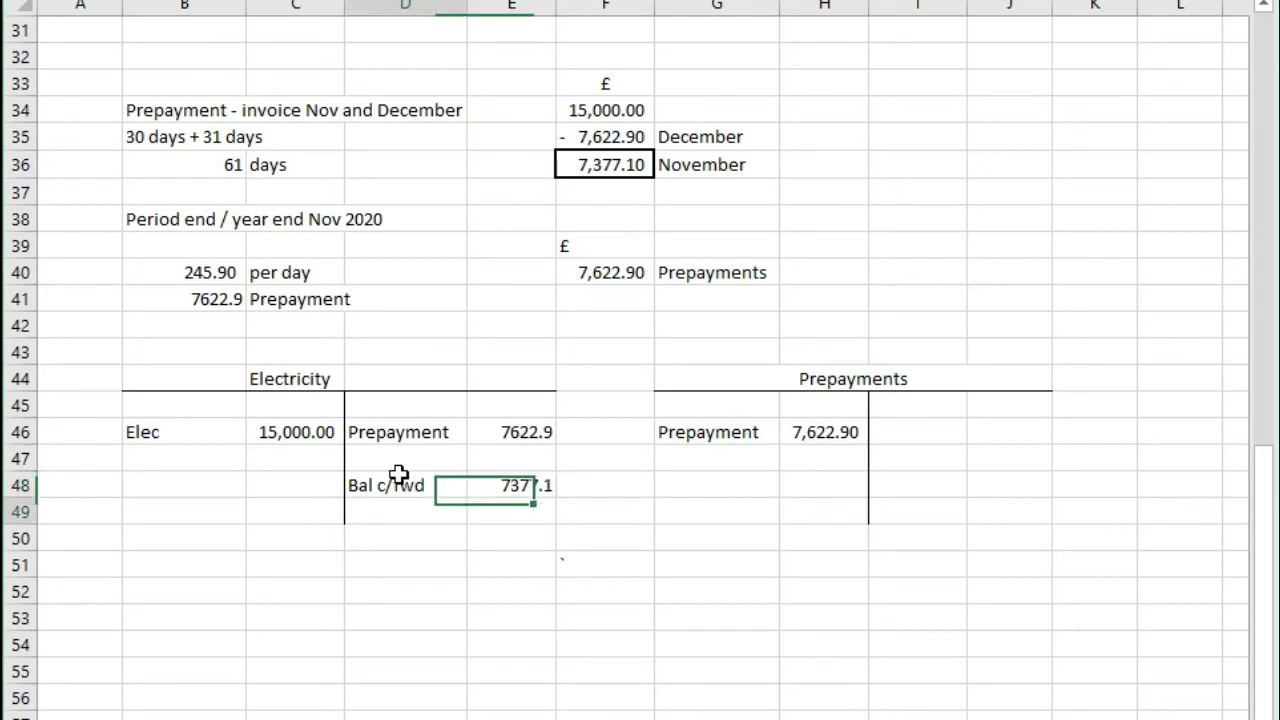
pyautogui.press('Return')
pyautogui.click(506, 486)
pyautogui.hotkey('alt', 'h')
pyautogui.press('b')
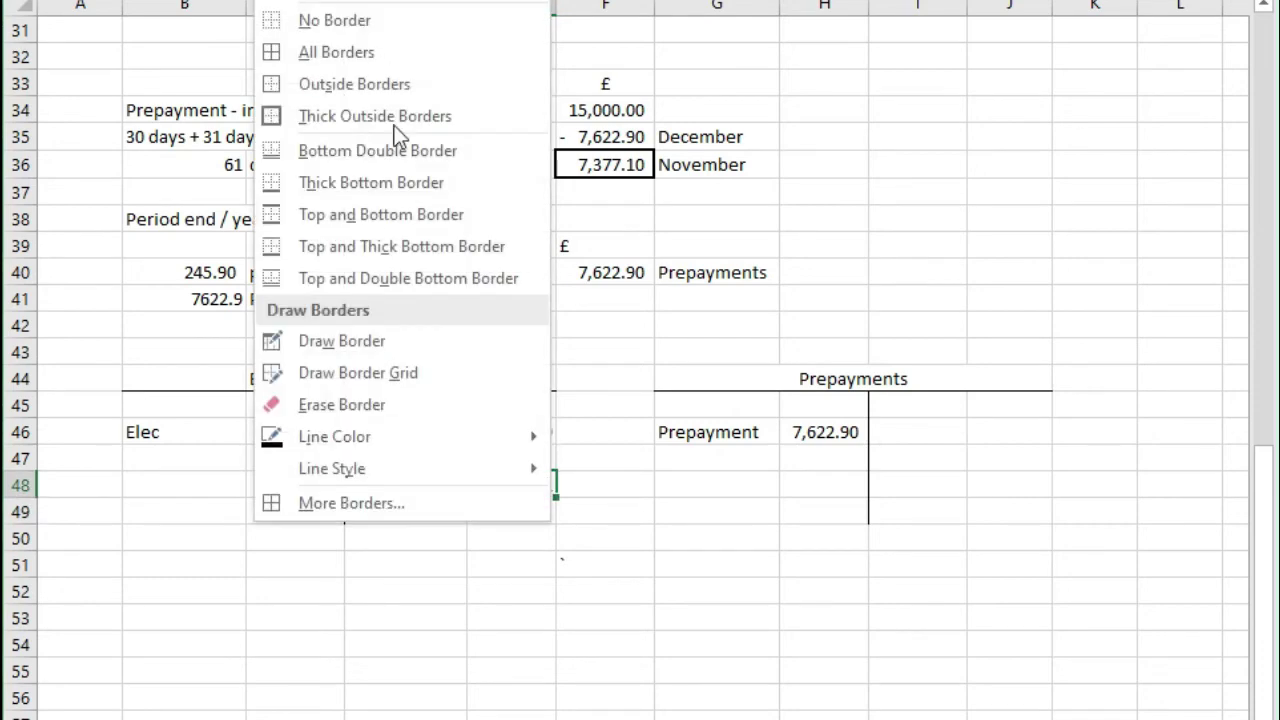
pyautogui.click(357, 280)
pyautogui.click(377, 589)
# Copy the worked example B33:J50 and paste it at B53
pyautogui.moveTo(184, 83); pyautogui.dragTo(1010, 512)
pyautogui.moveTo(861, 523); pyautogui.dragTo(861, 545)
pyautogui.hotkey('ctrl', 'c')
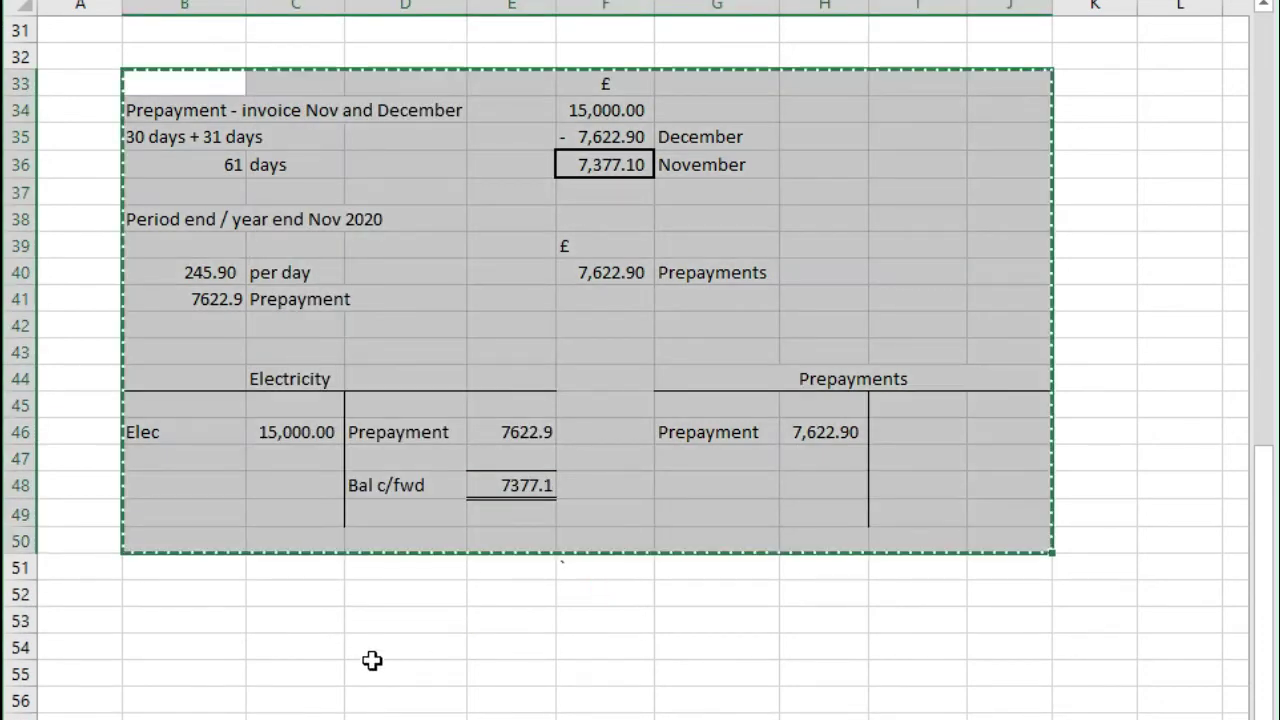
pyautogui.moveTo(184, 541); pyautogui.dragTo(286, 617)
pyautogui.click(203, 620)
pyautogui.hotkey('ctrl', 'v')
pyautogui.scroll(-3, 203, 620)
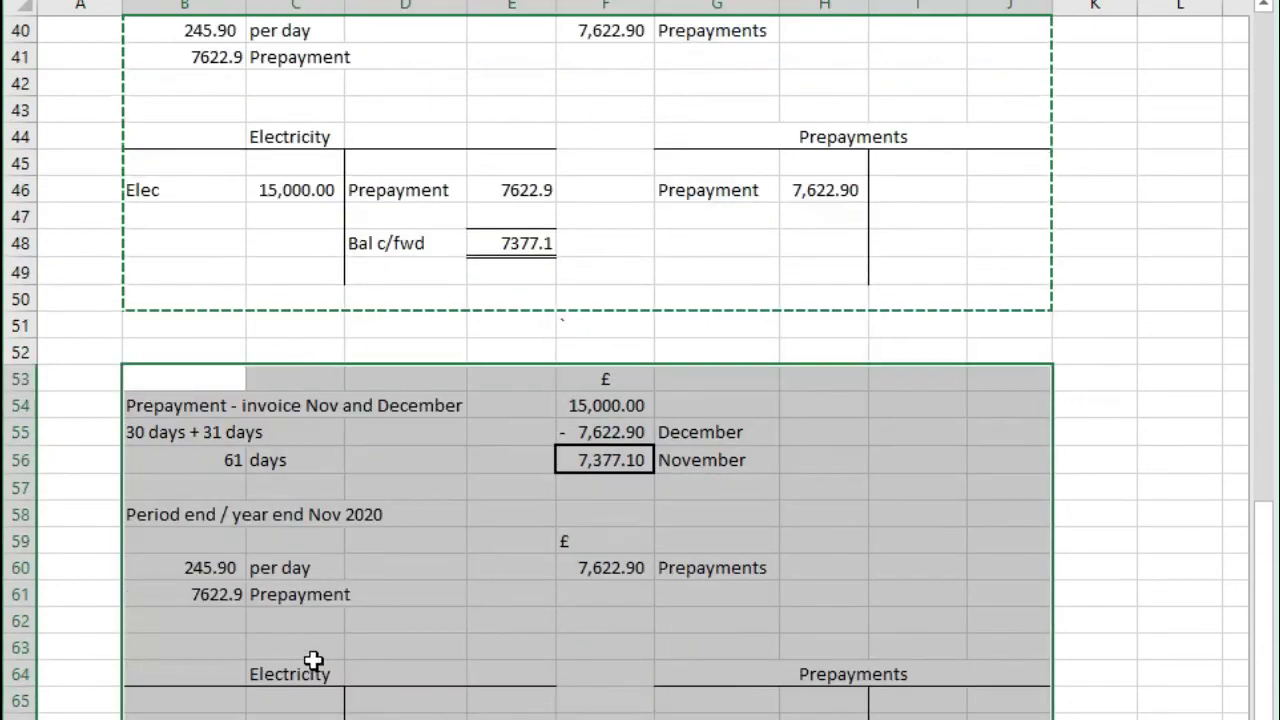
pyautogui.click(323, 686)
# Retitle the copied accounts 'Accruals' and 'Telephone'
pyautogui.click(850, 672)
pyautogui.write('Accruals')
pyautogui.press('Return')
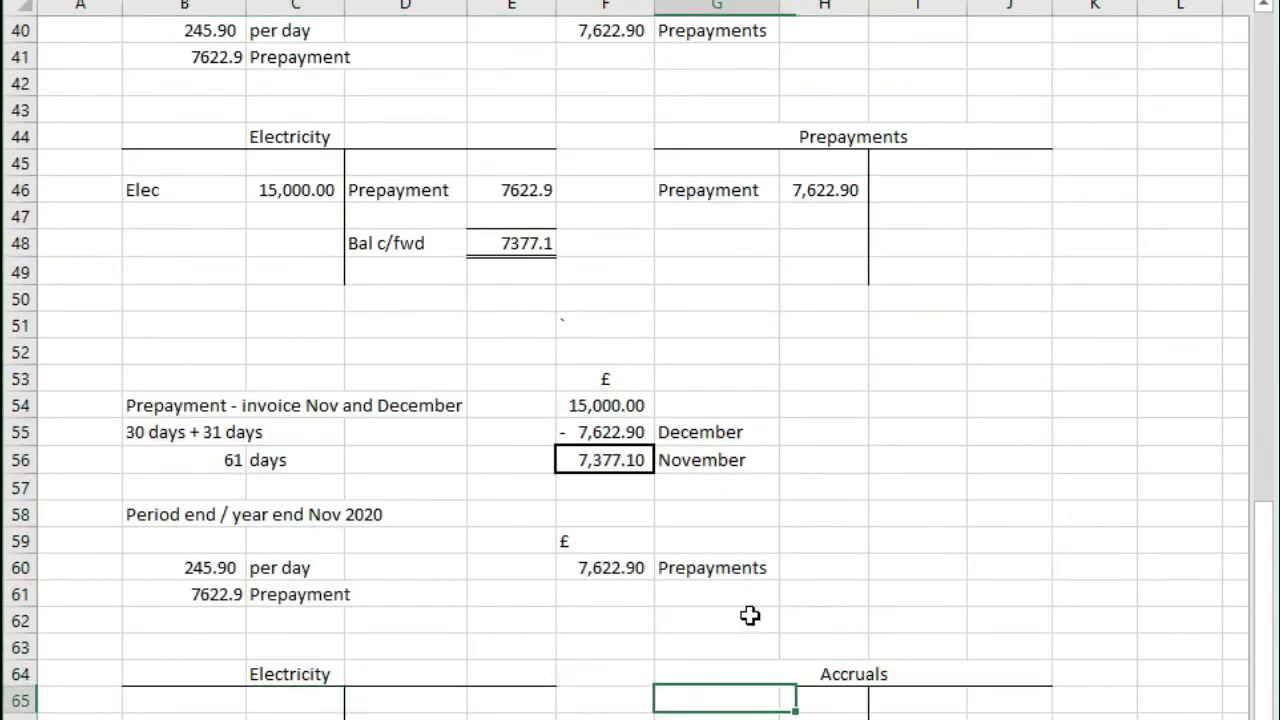
pyautogui.click(329, 671)
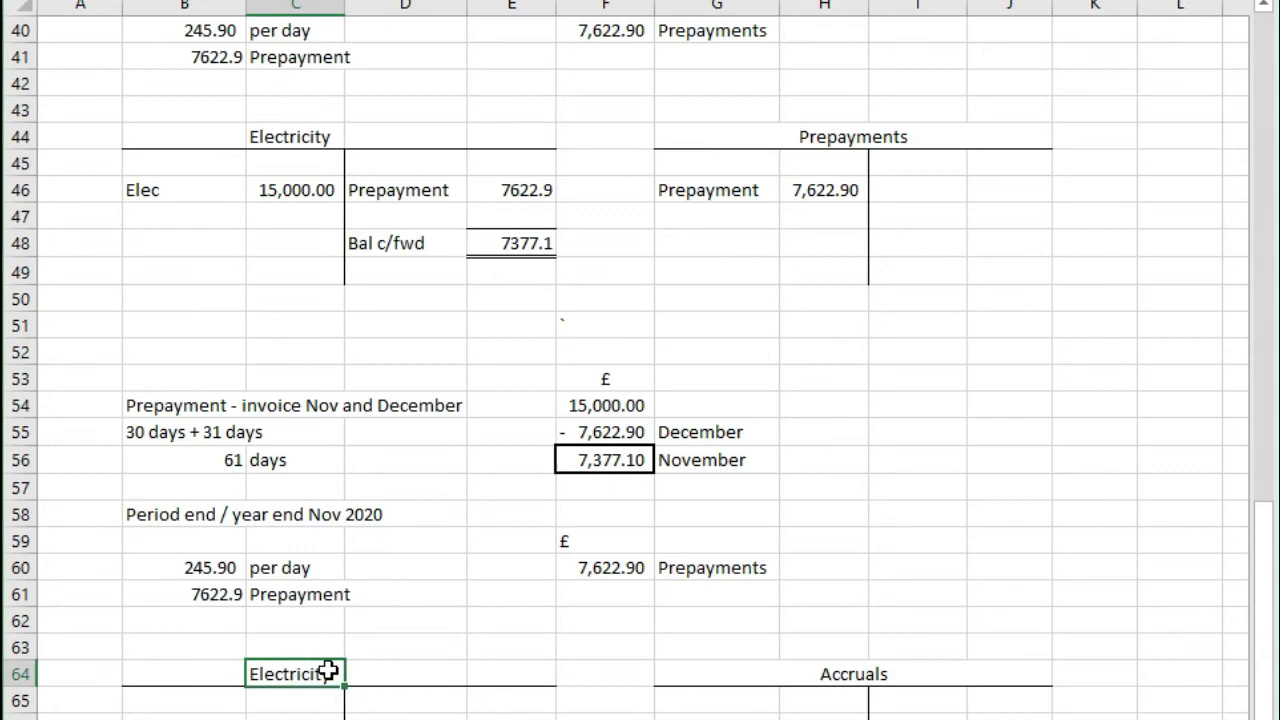
pyautogui.write('Telephone')
pyautogui.press('Return')
# Clear the old entries from the copied Telephone and Accruals accounts
pyautogui.moveTo(360, 716); pyautogui.dragTo(540, 716)
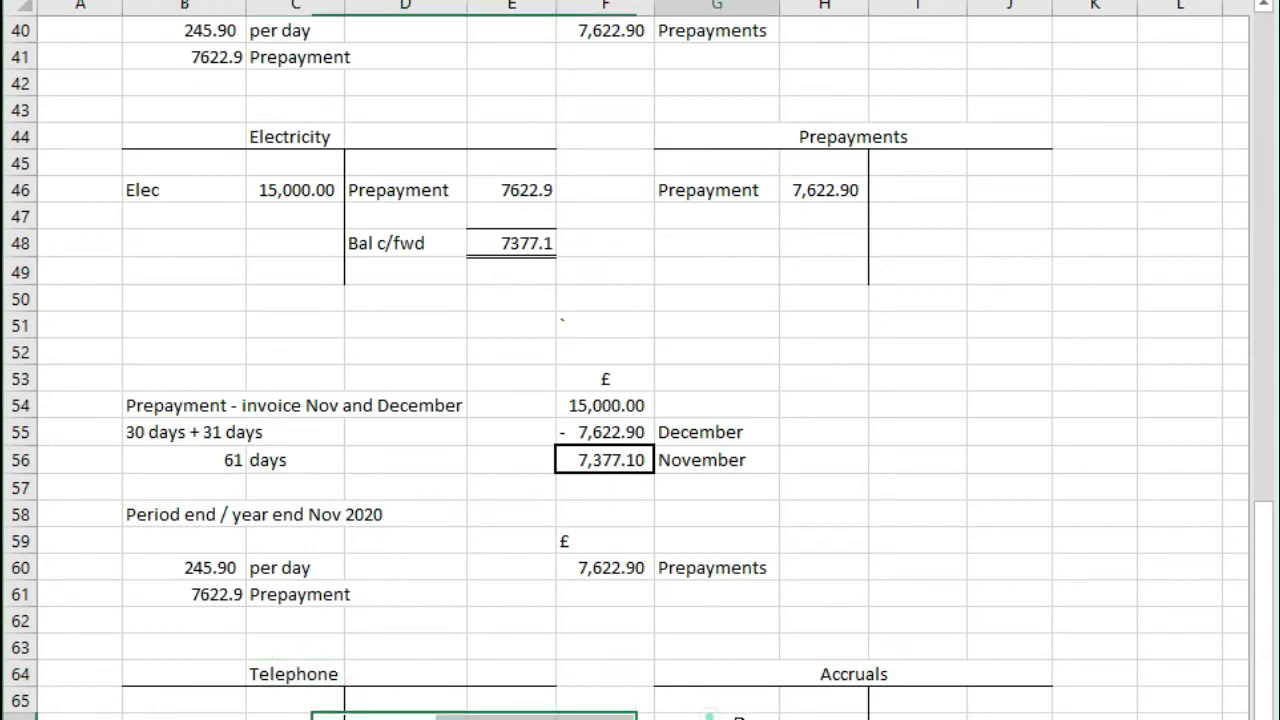
pyautogui.moveTo(670, 716); pyautogui.dragTo(950, 716)
pyautogui.click(510, 716)
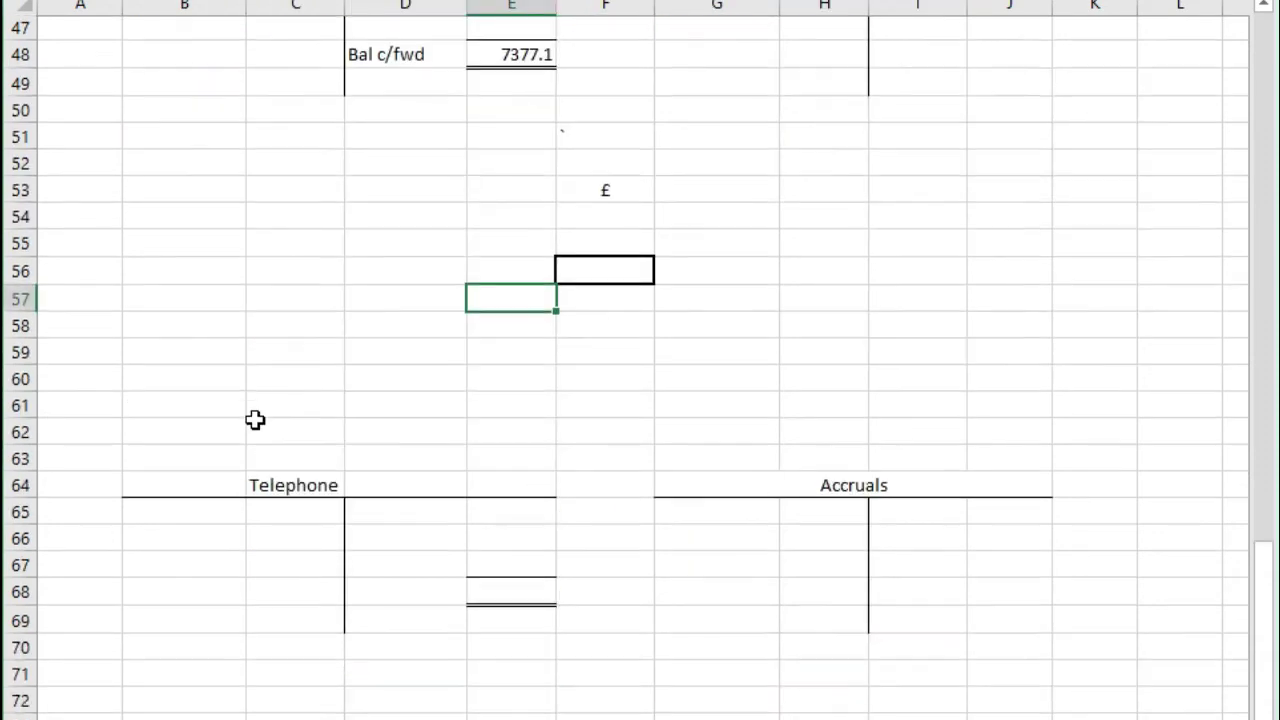
pyautogui.scroll(-2, 254, 420)
# Type notes in B55:B57: period end 30 September 2020, used telephone cost, last invoice Jul 20 - 3 months
pyautogui.click(184, 105)
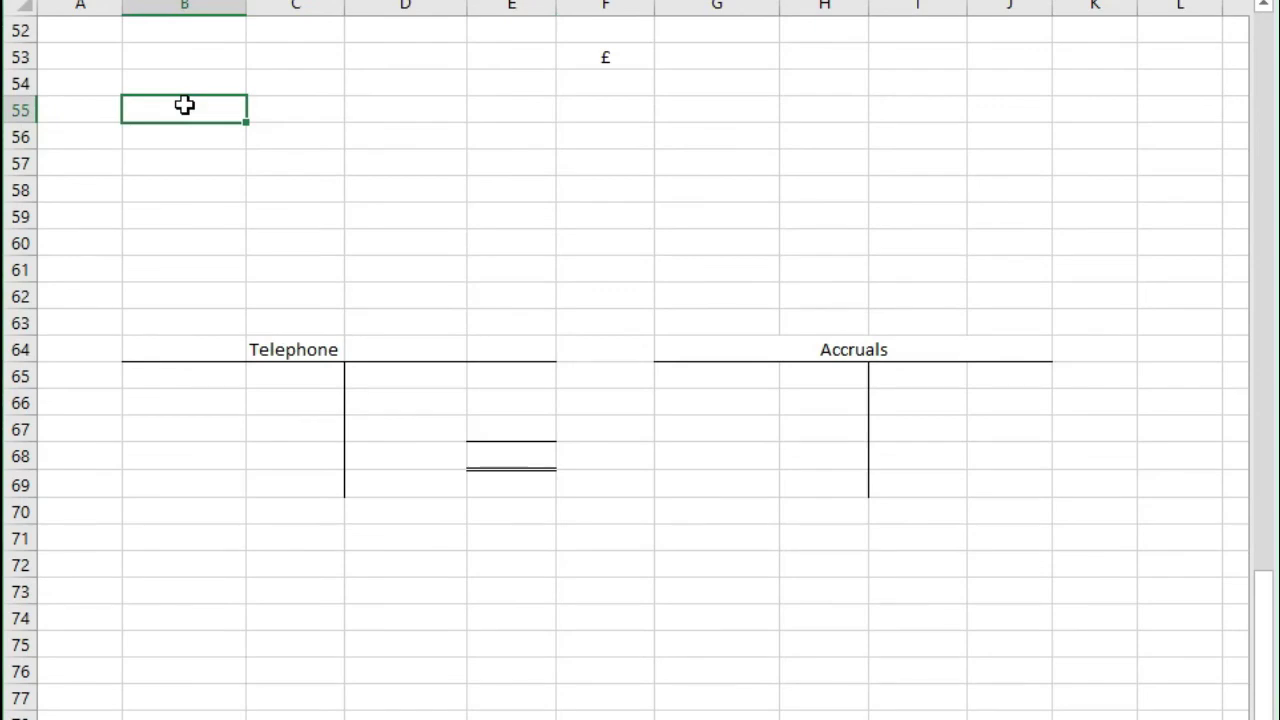
pyautogui.write('Period £')
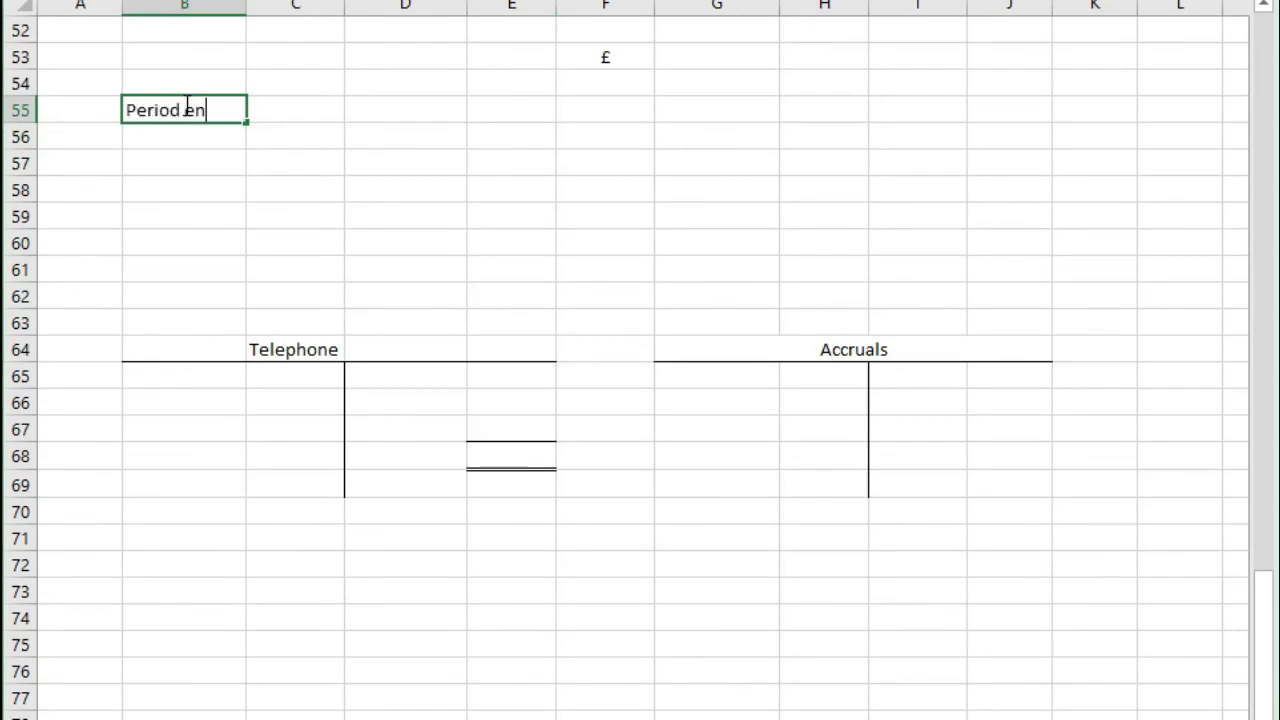
pyautogui.write('nd 30 Septe')
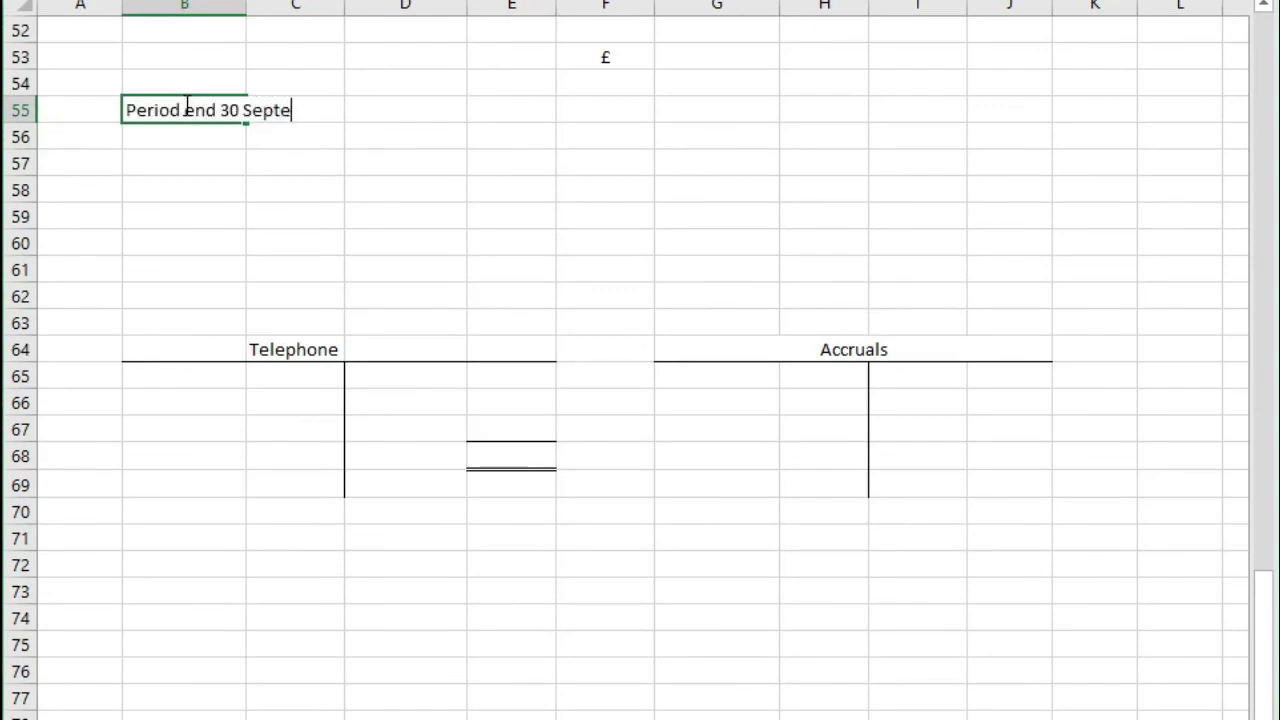
pyautogui.write('mber 2020')
pyautogui.press('Return')
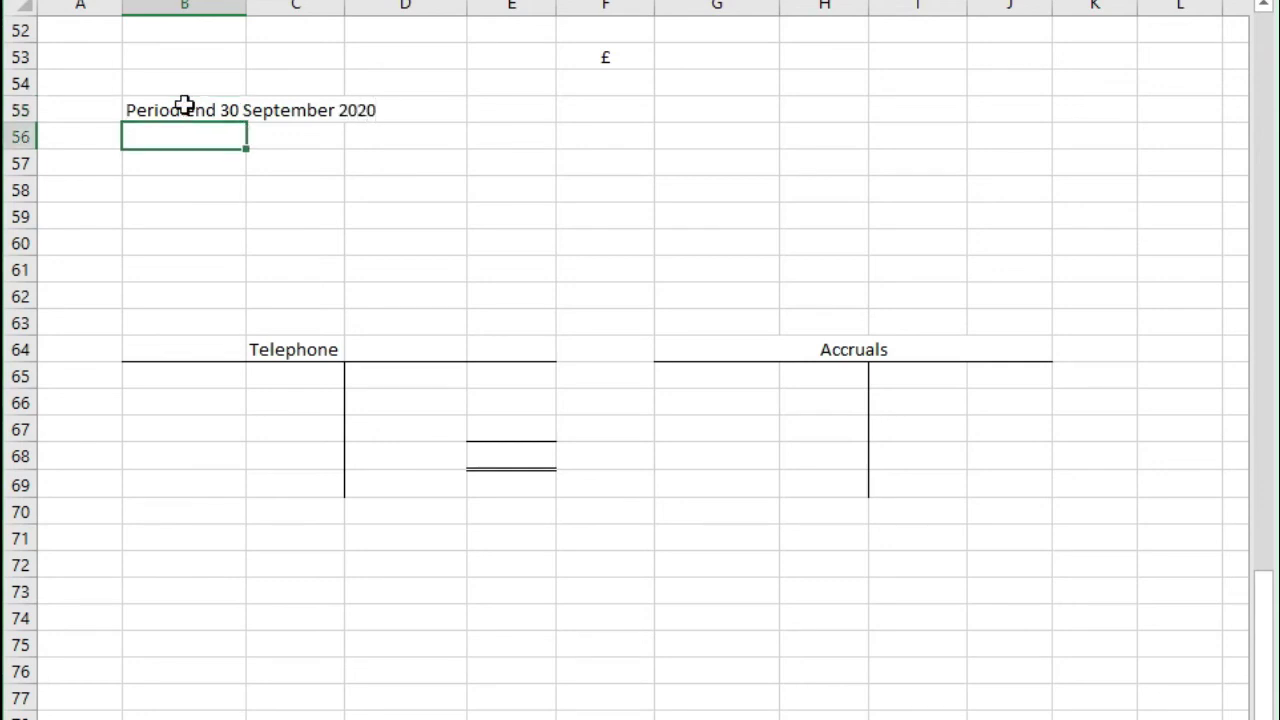
pyautogui.write('Used telephone costs')
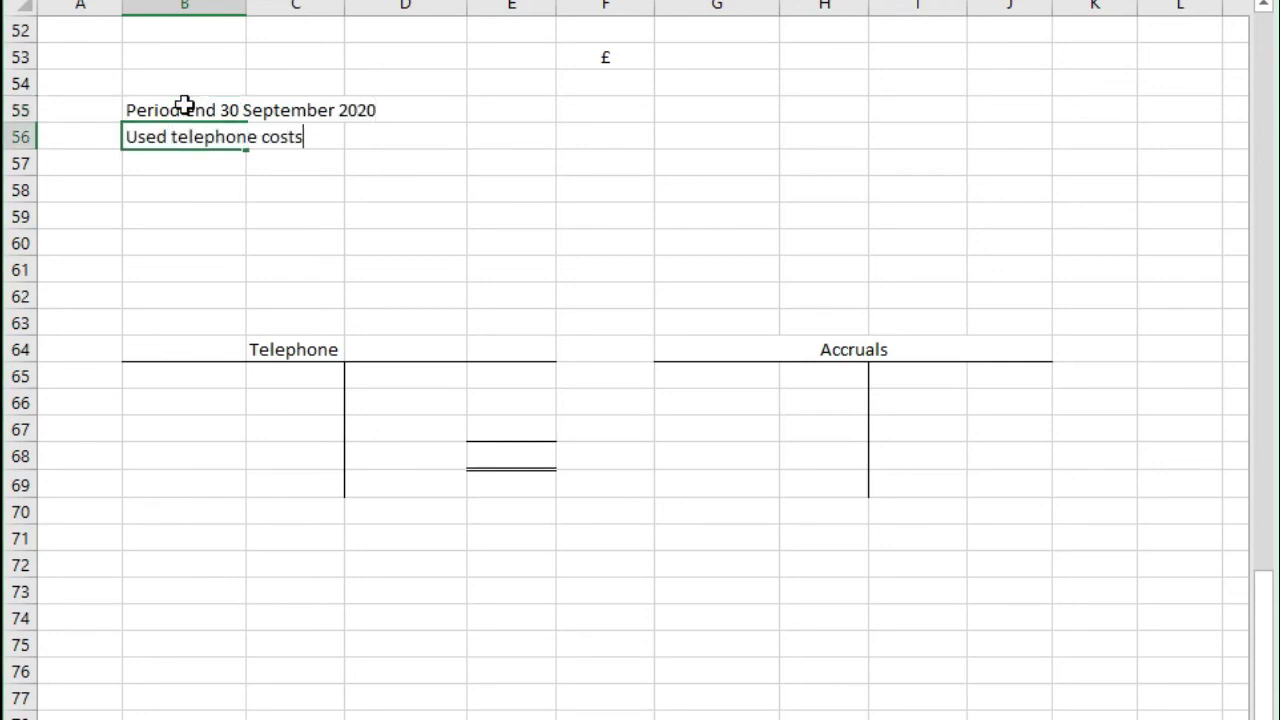
pyautogui.press('Return')
pyautogui.write('L')
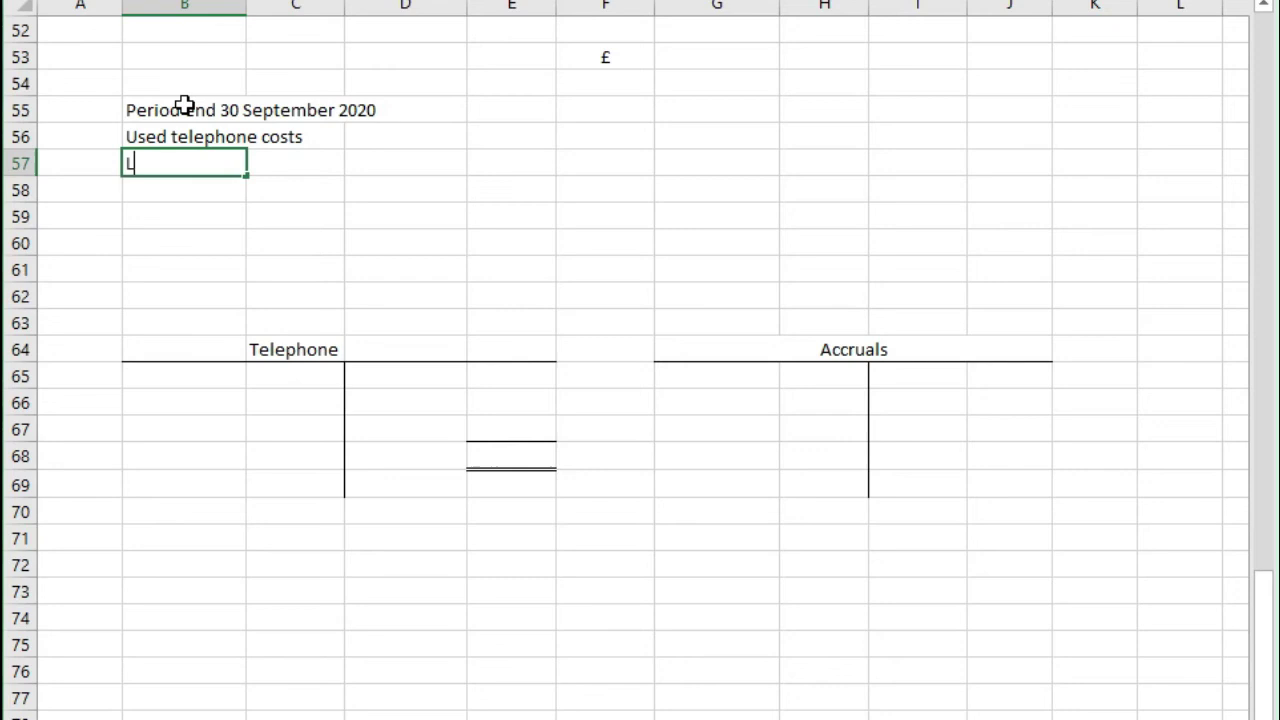
pyautogui.write('ast invoice')
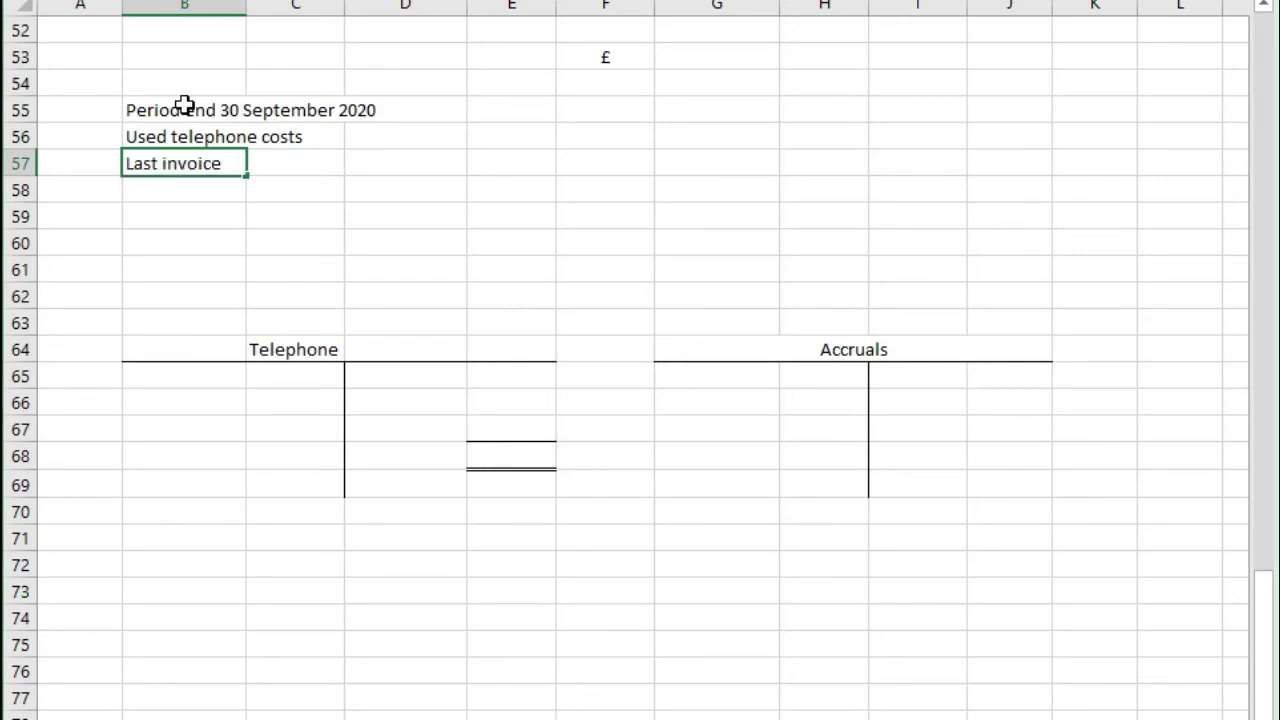
pyautogui.write(' Jul 20 - 3 mo')
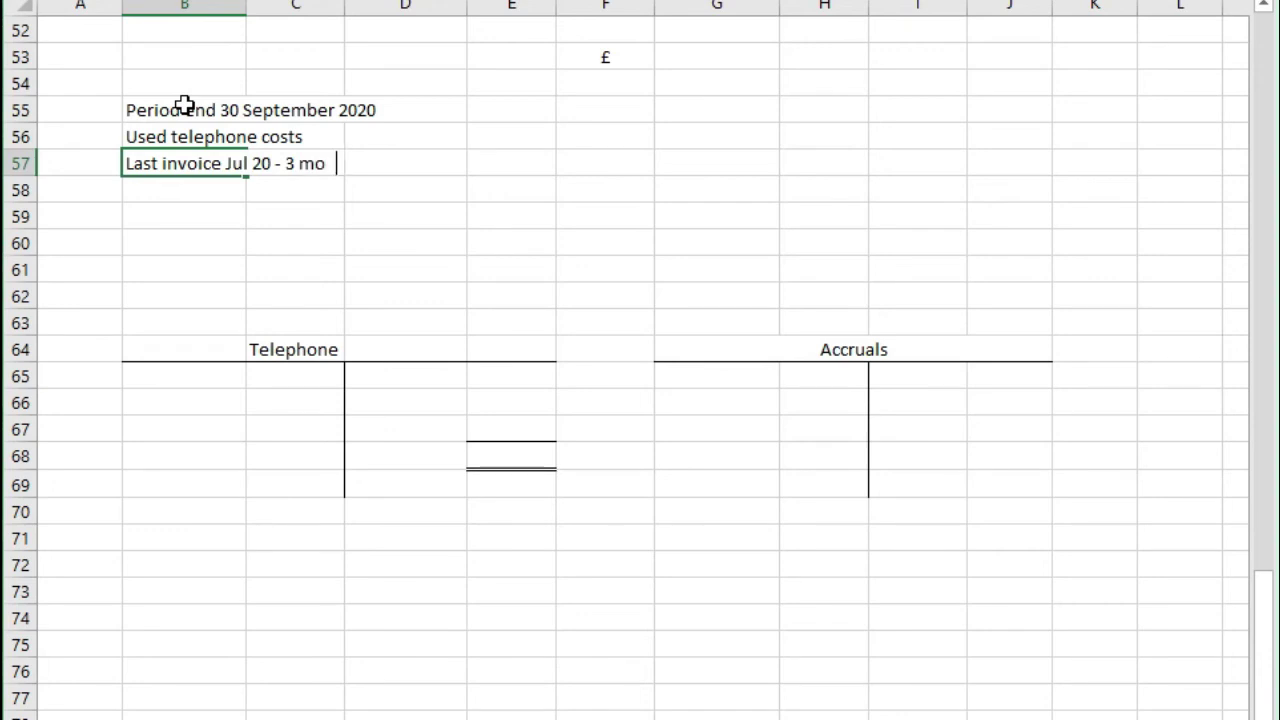
pyautogui.write('nths')
pyautogui.press('Return')
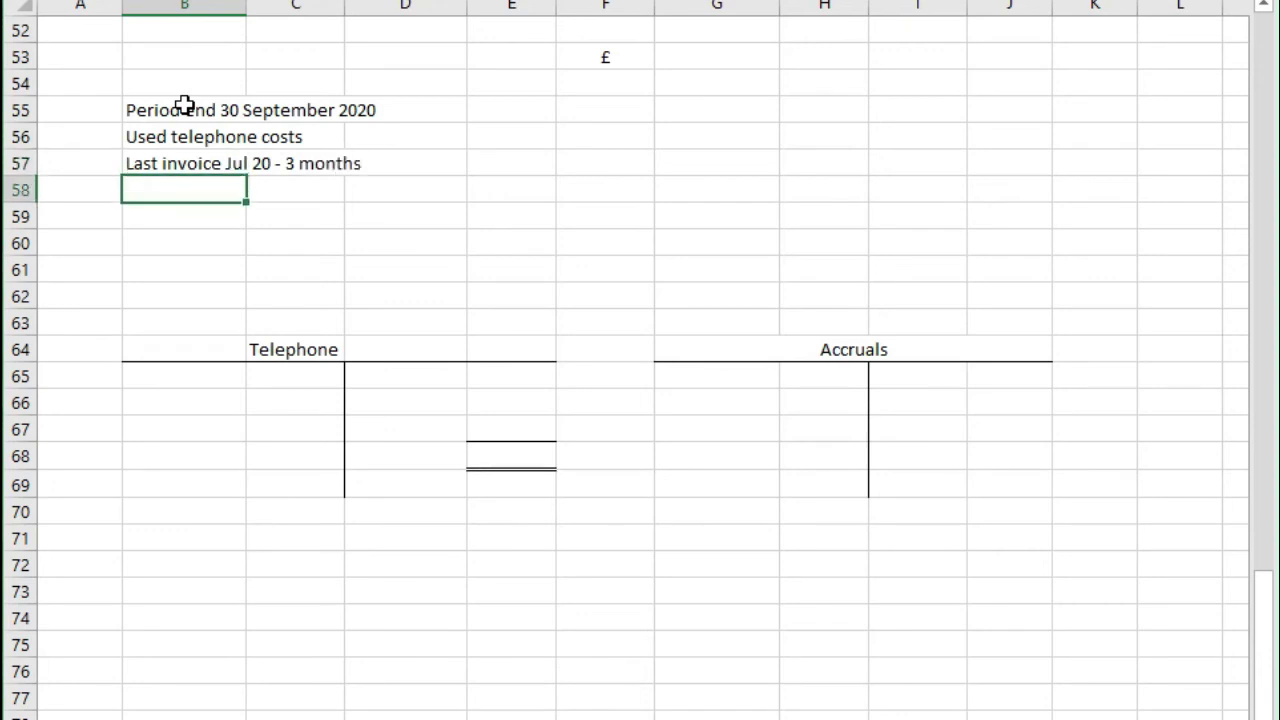
# Enter 'May - Jul' with =31+30+31 (92) in C58 and give it top and bottom borders
pyautogui.write('May - Jul')
pyautogui.press('Tab')
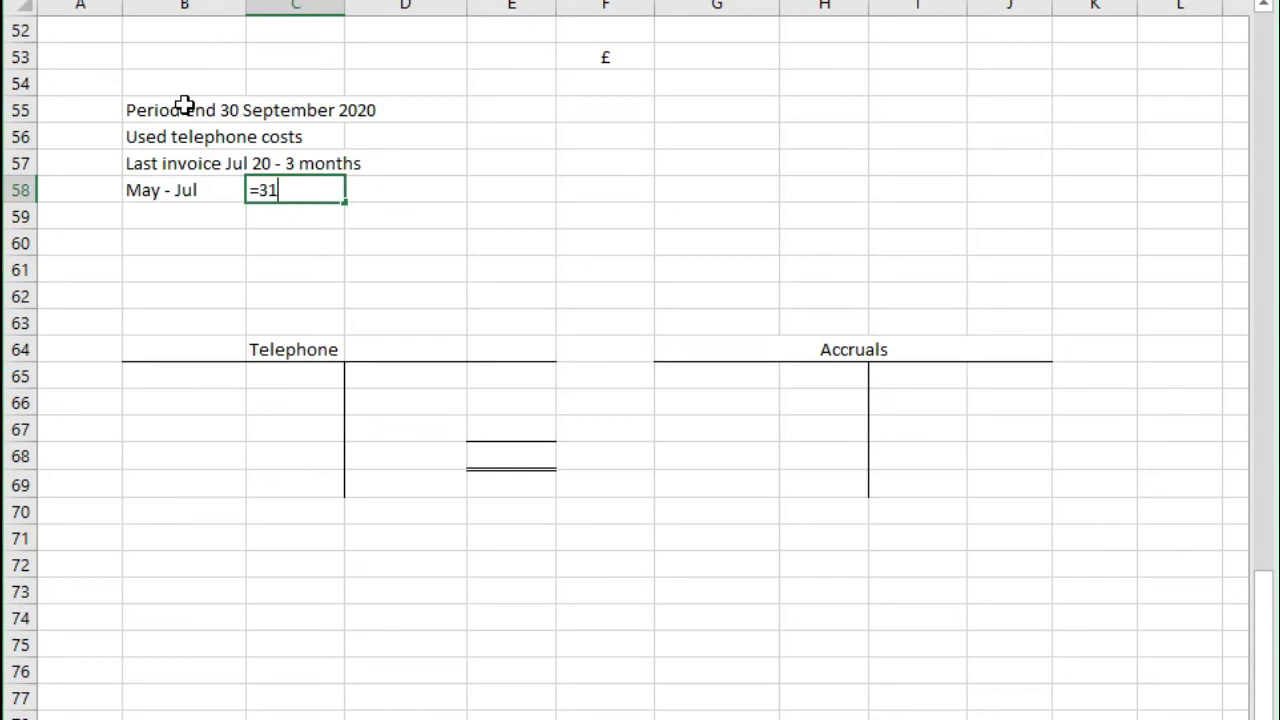
pyautogui.write('=31+30+31')
pyautogui.press('Return')
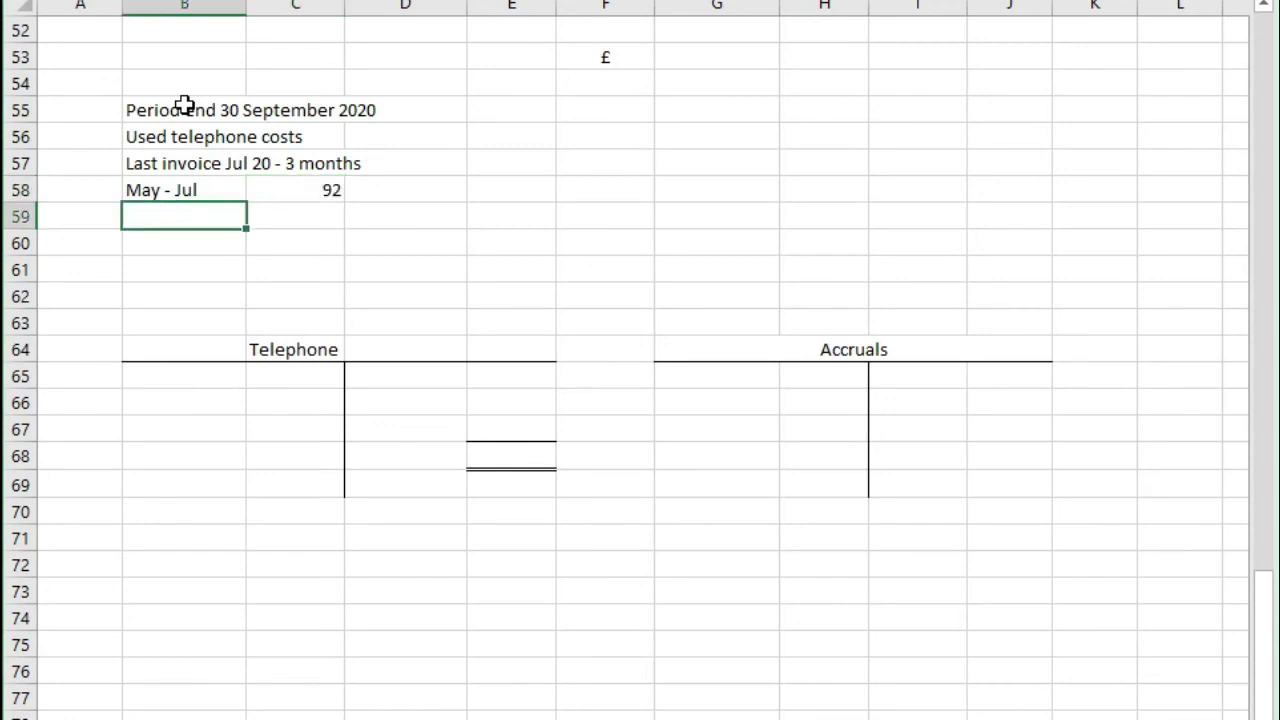
pyautogui.click(300, 180)
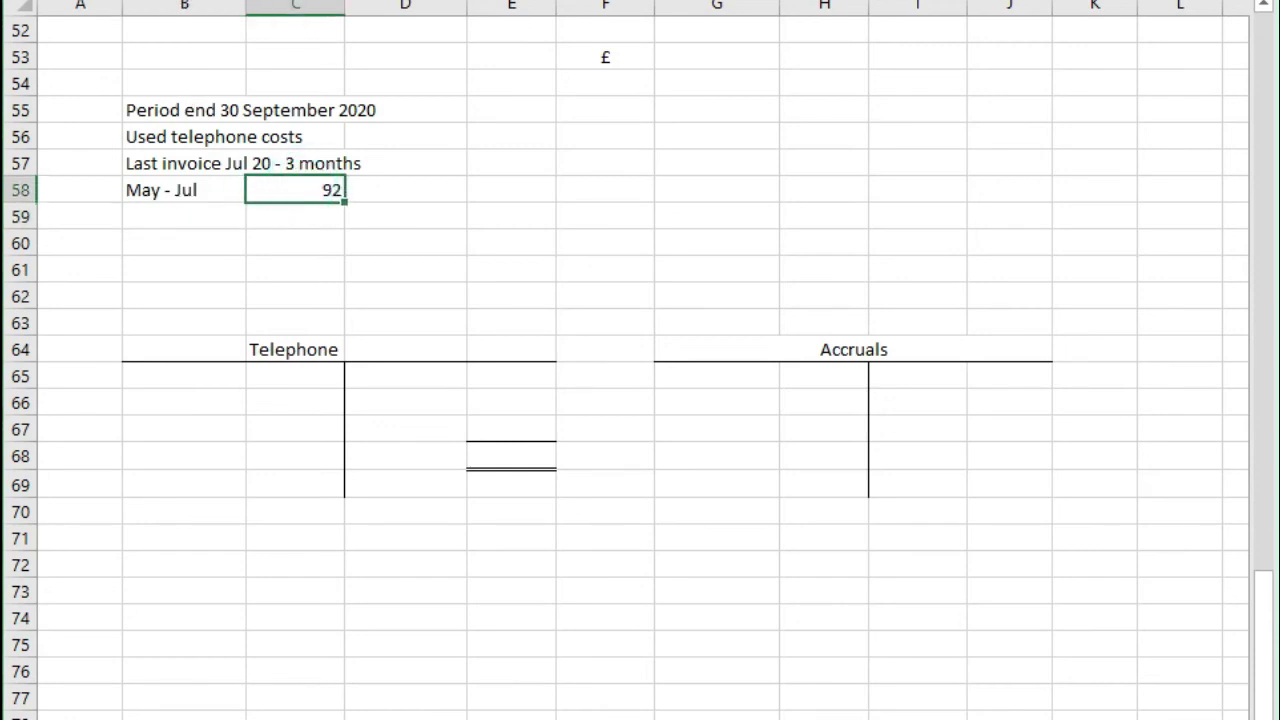
pyautogui.hotkey('alt', 'h')
pyautogui.press('b')
pyautogui.click(343, 215)
# Enter the £10,000 telephone invoice amount in E57
pyautogui.click(430, 190)
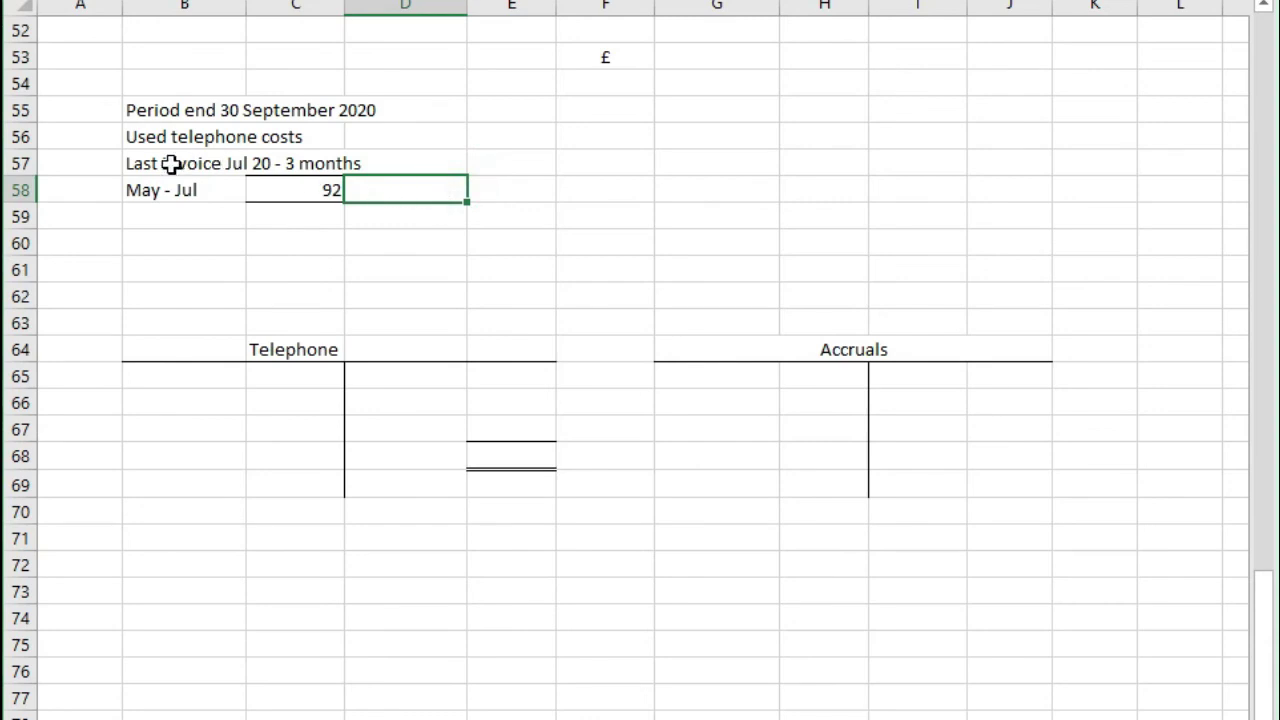
pyautogui.moveTo(171, 164); pyautogui.dragTo(449, 181)
pyautogui.click(429, 163)
pyautogui.click(505, 163)
pyautogui.write('£10,000')
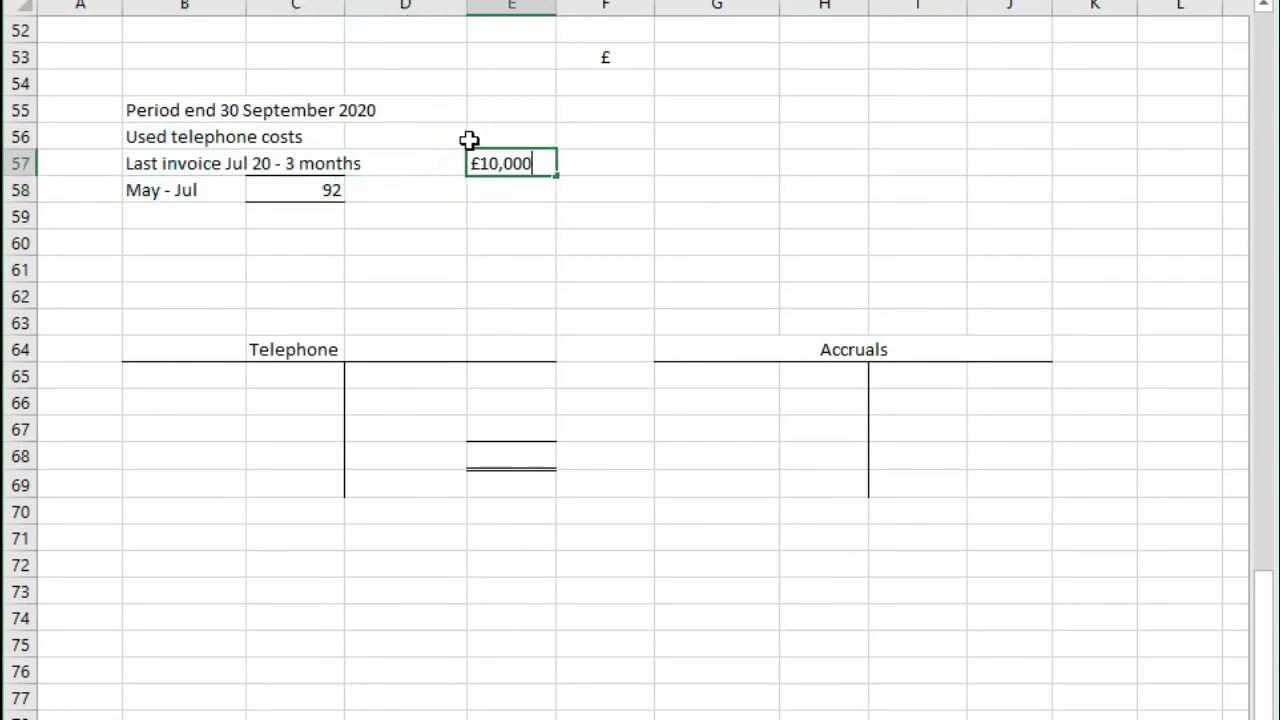
pyautogui.press('Return')
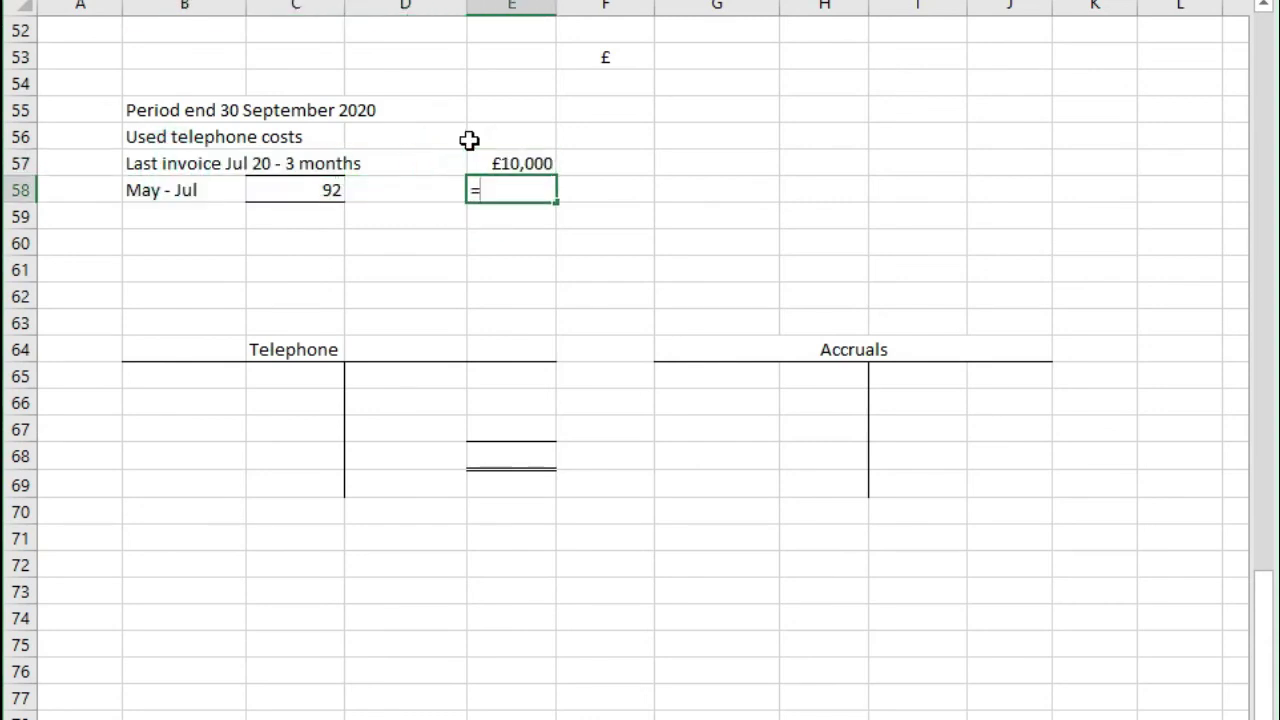
# Calculate the May - Jul daily cost with =10000/92, shown to two decimals as 108.70
pyautogui.write('=10000/92')
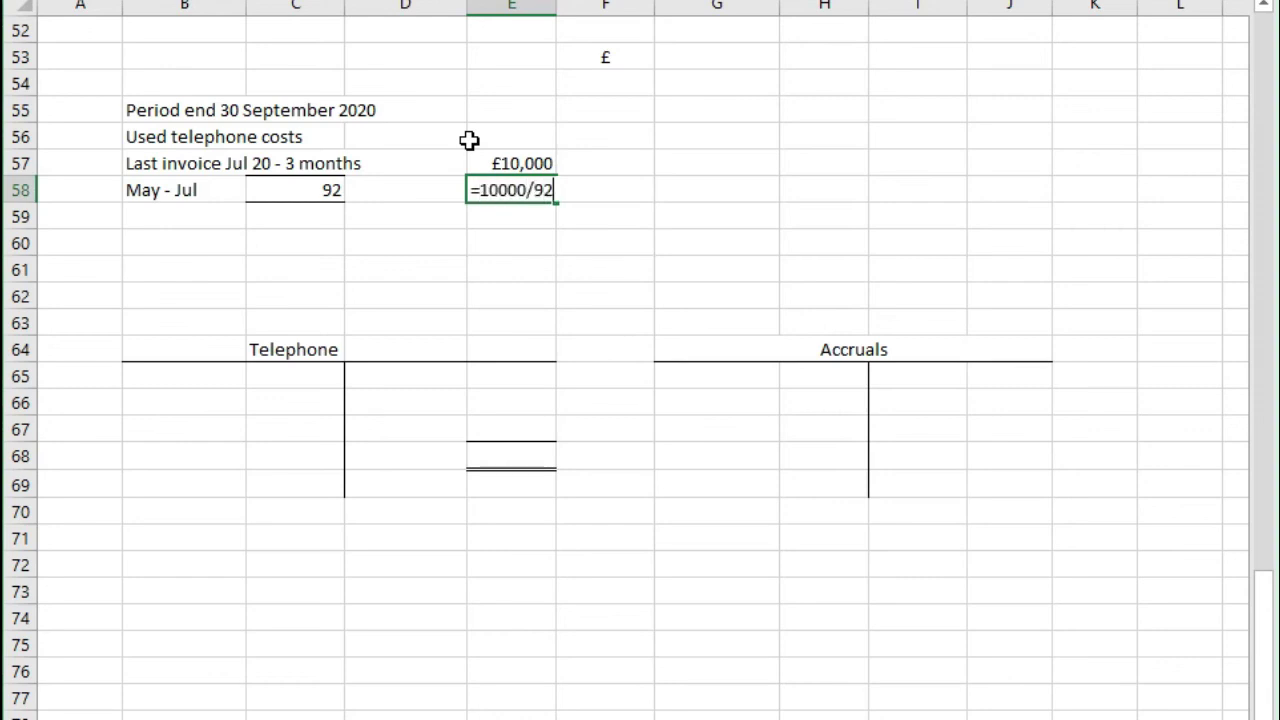
pyautogui.press('Return')
pyautogui.click(510, 192)
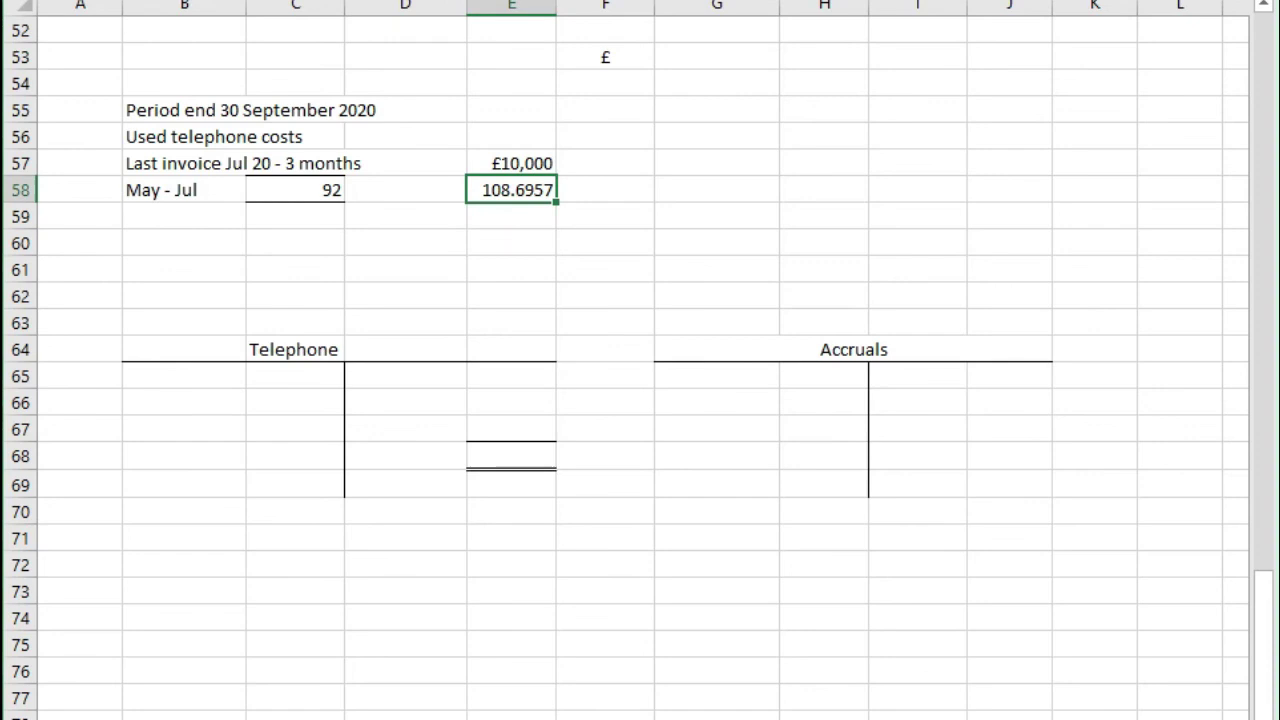
pyautogui.hotkey('ctrl', 'shift', '1')
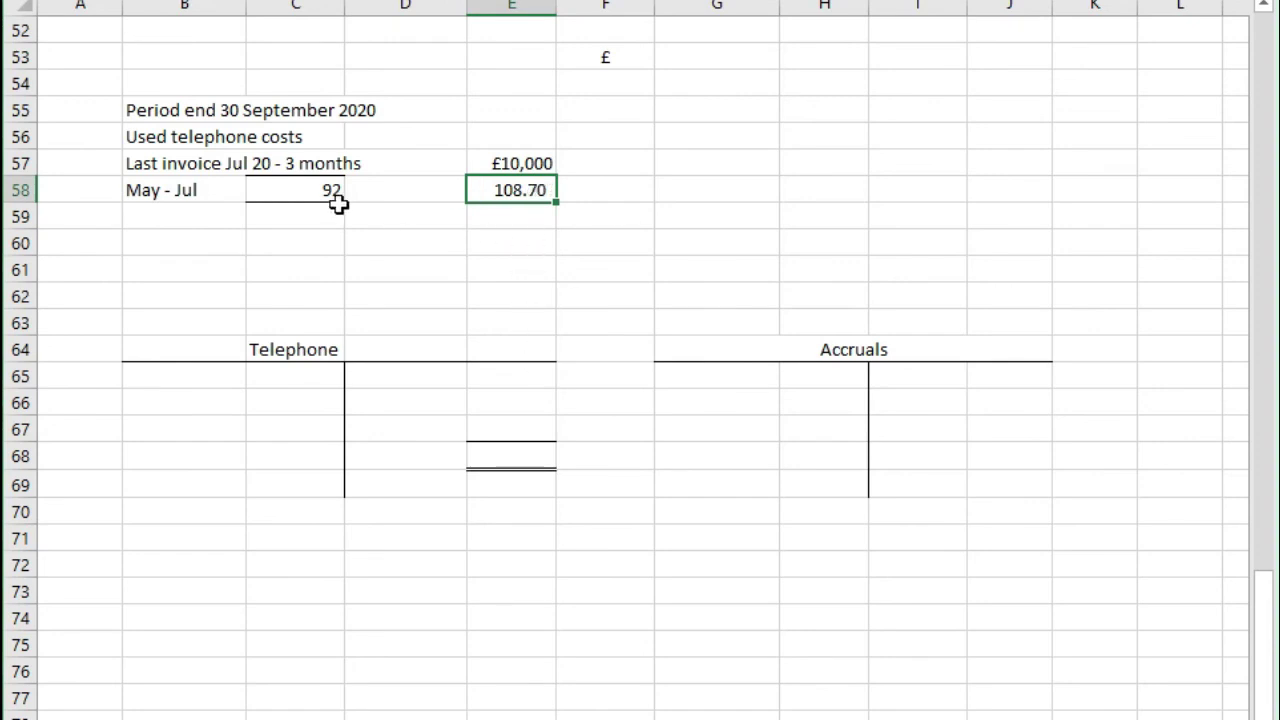
pyautogui.click(188, 224)
pyautogui.click(510, 198)
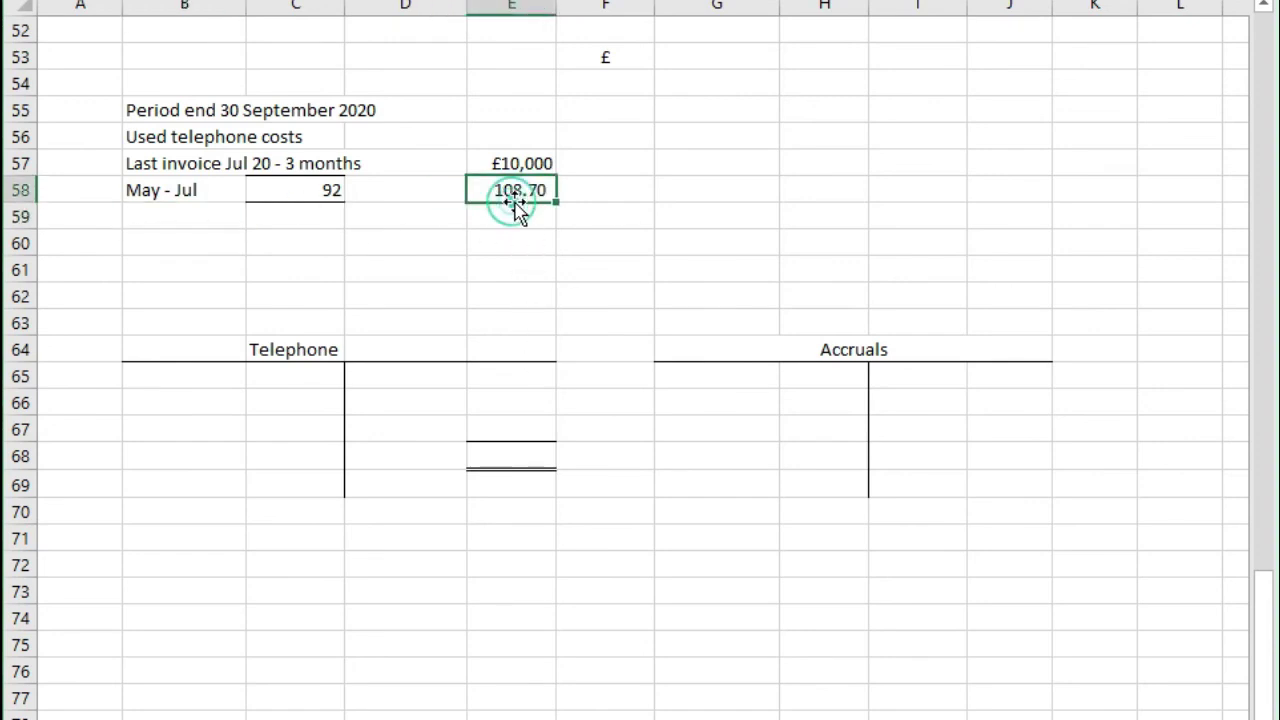
pyautogui.click(201, 192)
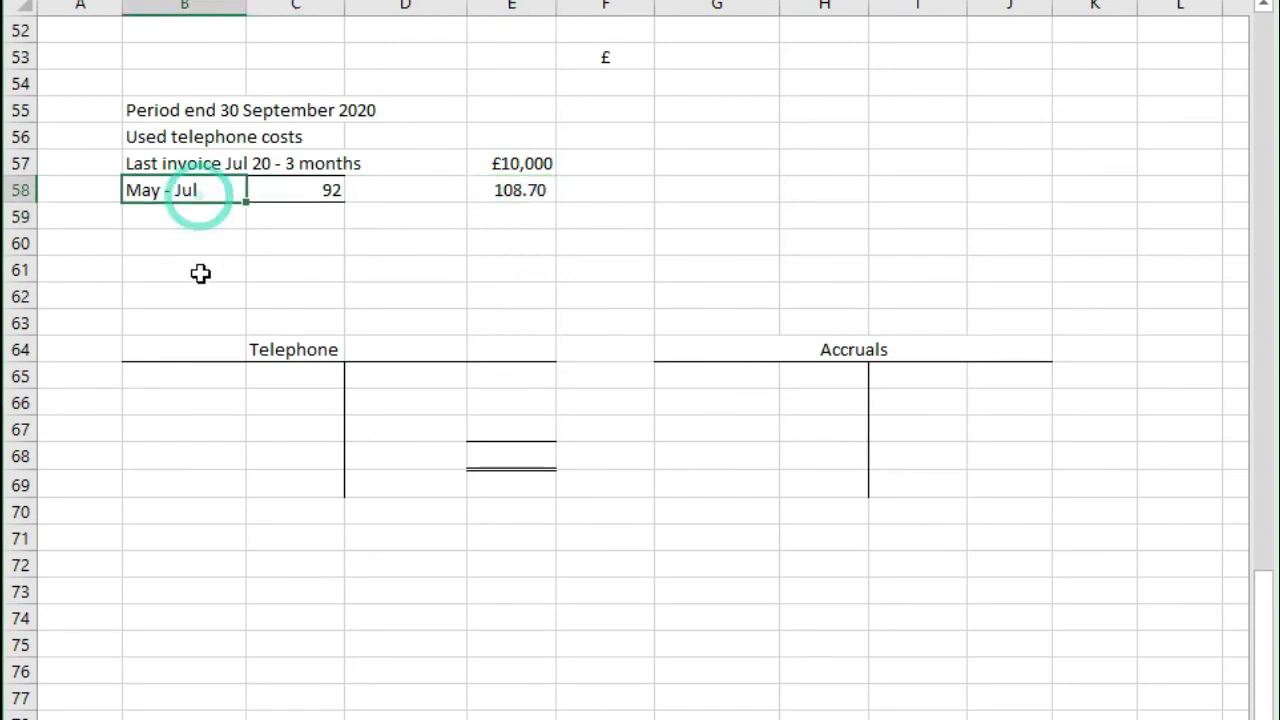
# Add the 'August + Sep' label in B59 with =31+30 giving 61 days
pyautogui.click(189, 217)
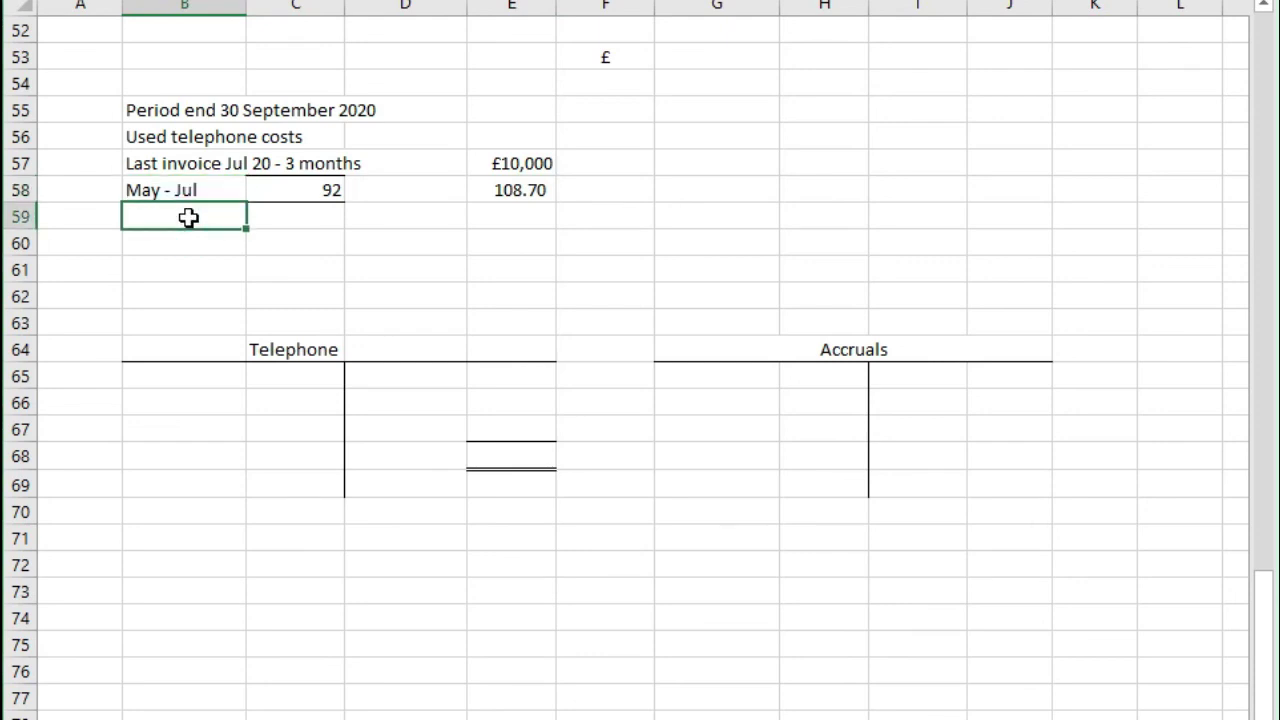
pyautogui.write('August - Sep')
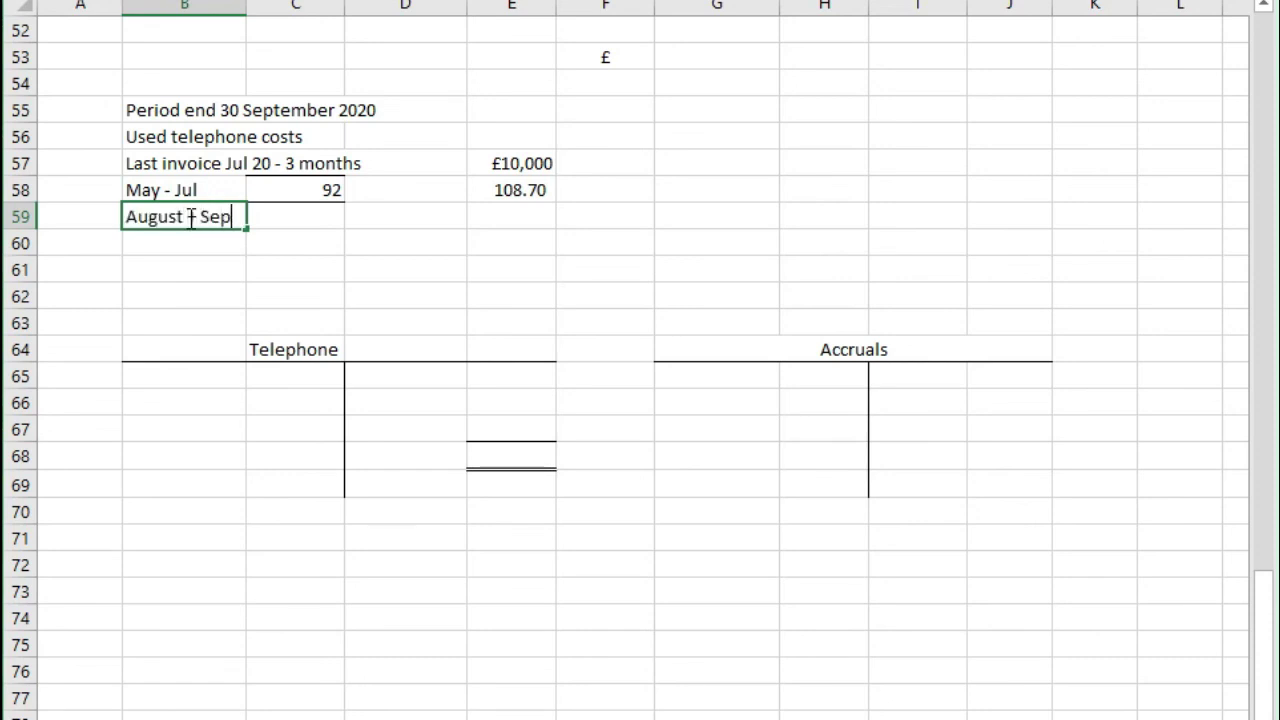
pyautogui.press('Tab')
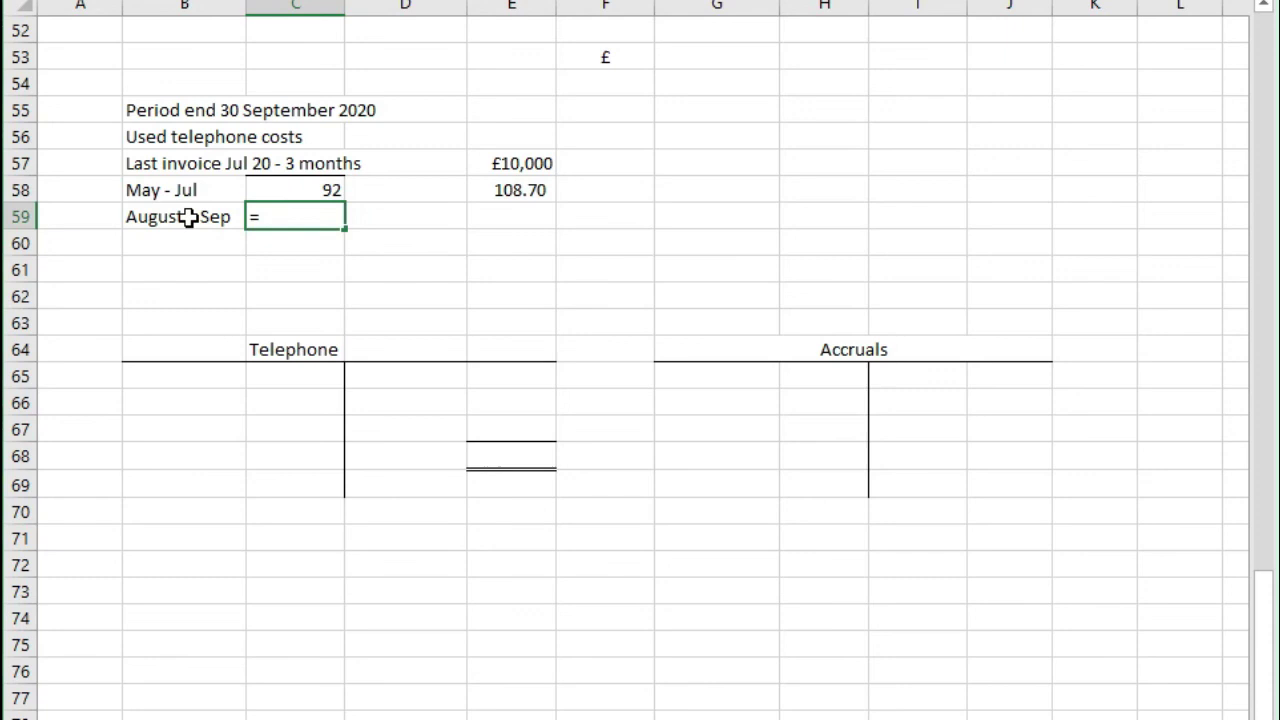
pyautogui.write('=31+30')
pyautogui.press('Return')
pyautogui.click(322, 222)
pyautogui.press('Right')
pyautogui.press('Right')
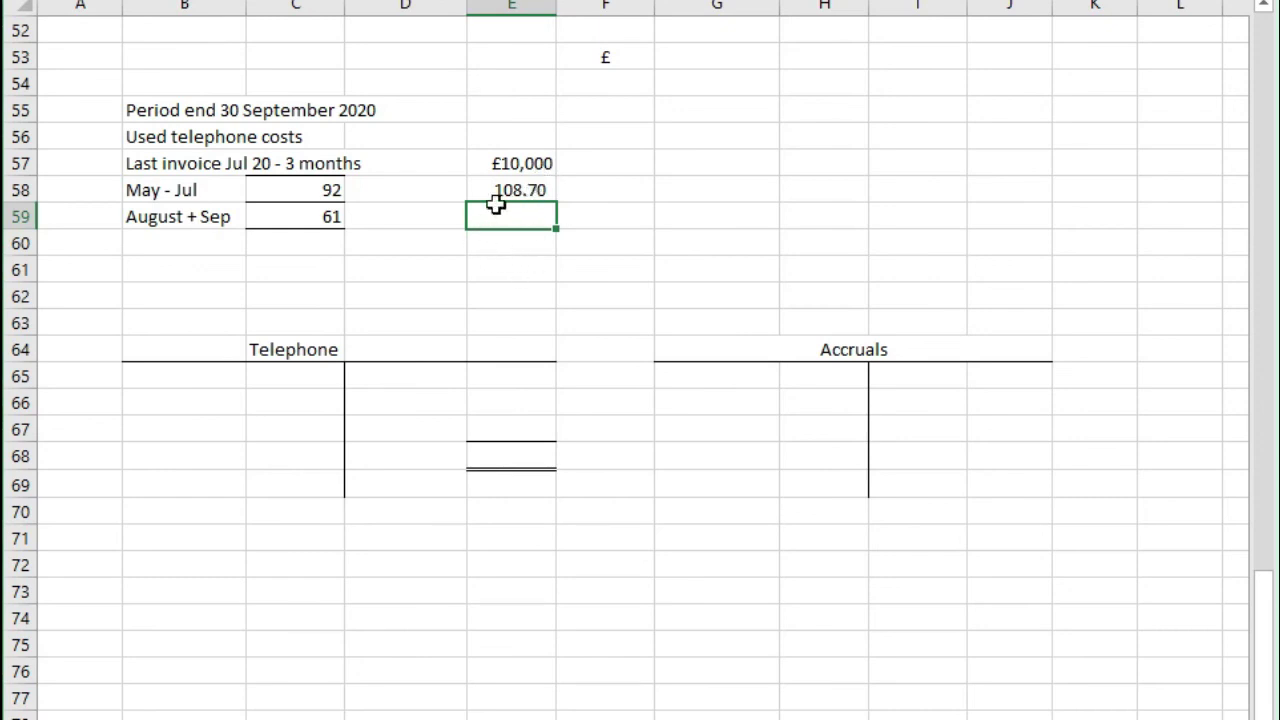
# Multiply the daily cost by 61 in E59 to get the 6,630.43 accrual
pyautogui.write('=')
pyautogui.click(526, 183)
pyautogui.write('*61')
pyautogui.press('Return')
pyautogui.press('Up')
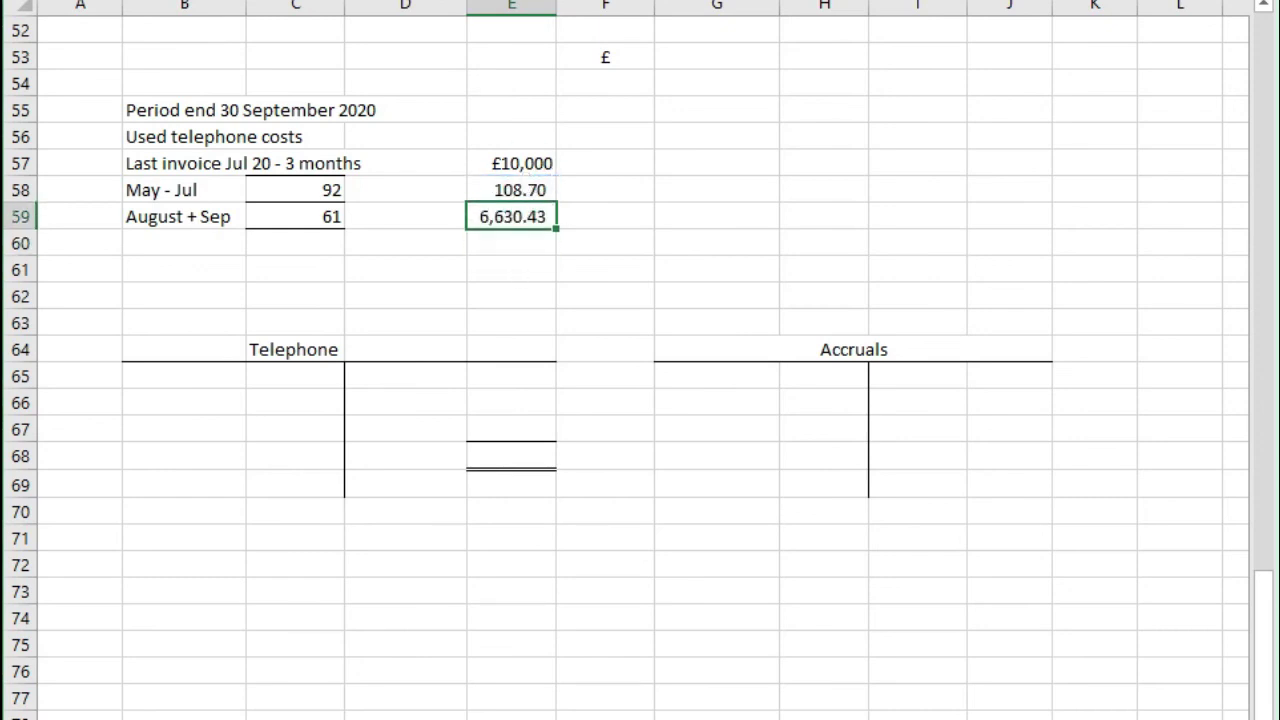
pyautogui.click(443, 243)
pyautogui.click(496, 216)
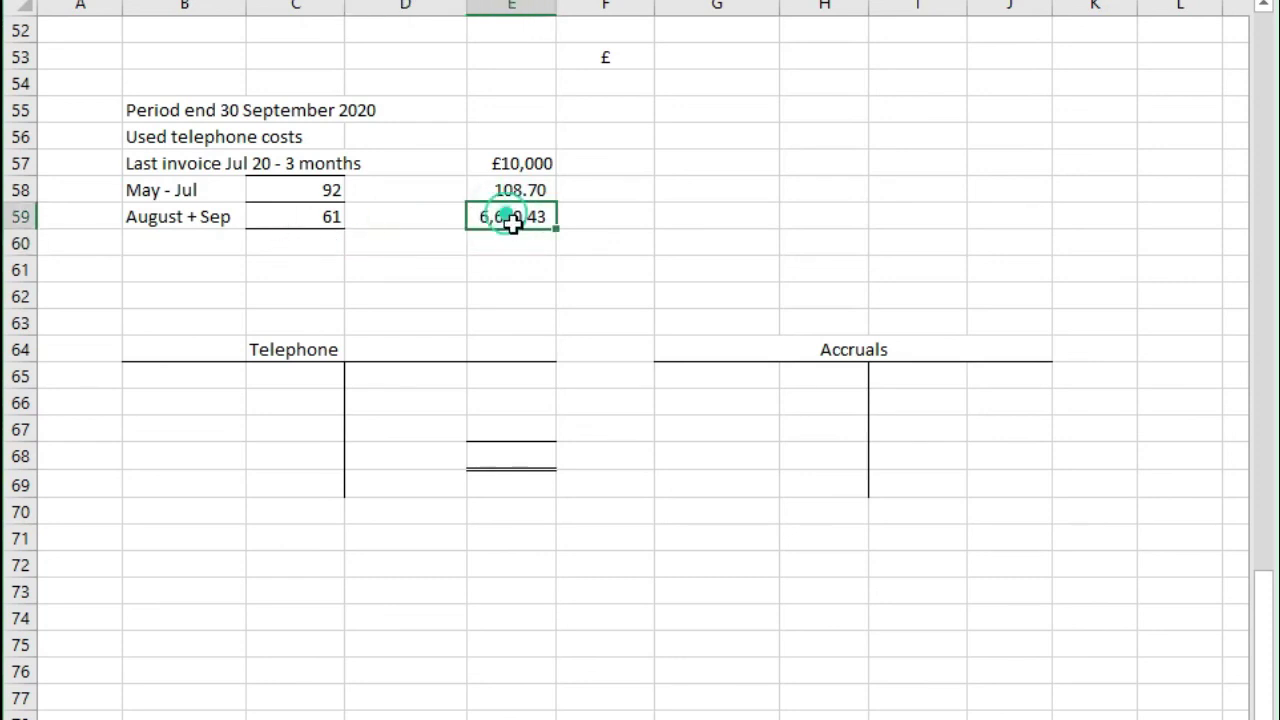
pyautogui.moveTo(508, 217)
pyautogui.mouseDown()
pyautogui.moveTo(518, 207)
pyautogui.moveTo(512, 216)
pyautogui.mouseUp()
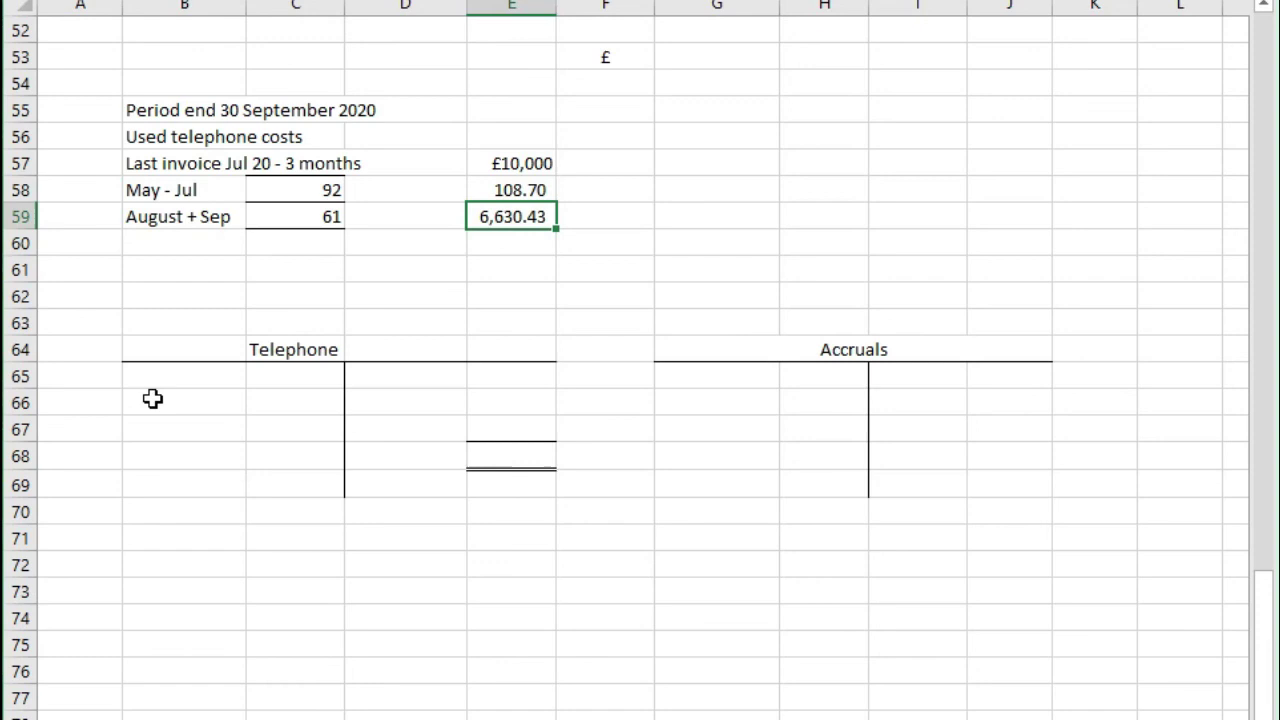
# Post 'Aug+Sep Accrual' 6,630.43 in the Telephone account, widening column B to fit
pyautogui.moveTo(152, 399); pyautogui.dragTo(494, 403)
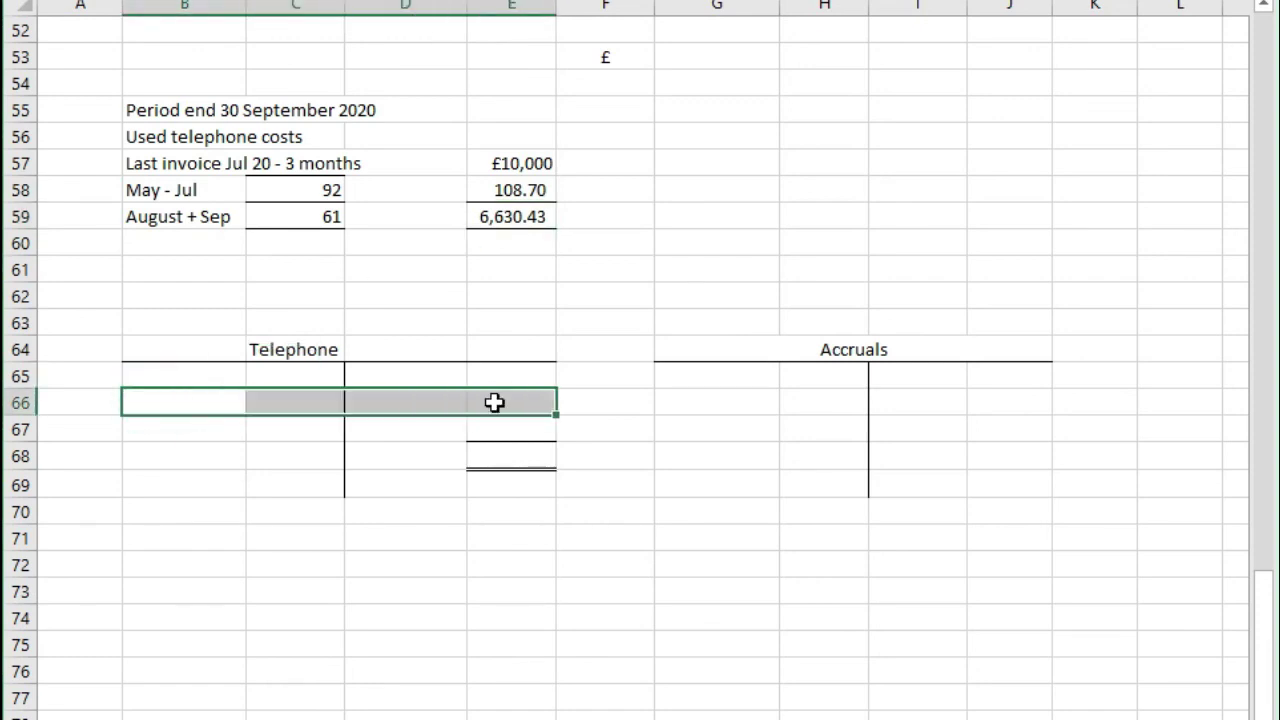
pyautogui.click(190, 403)
pyautogui.write('Aug+Sep Accrual')
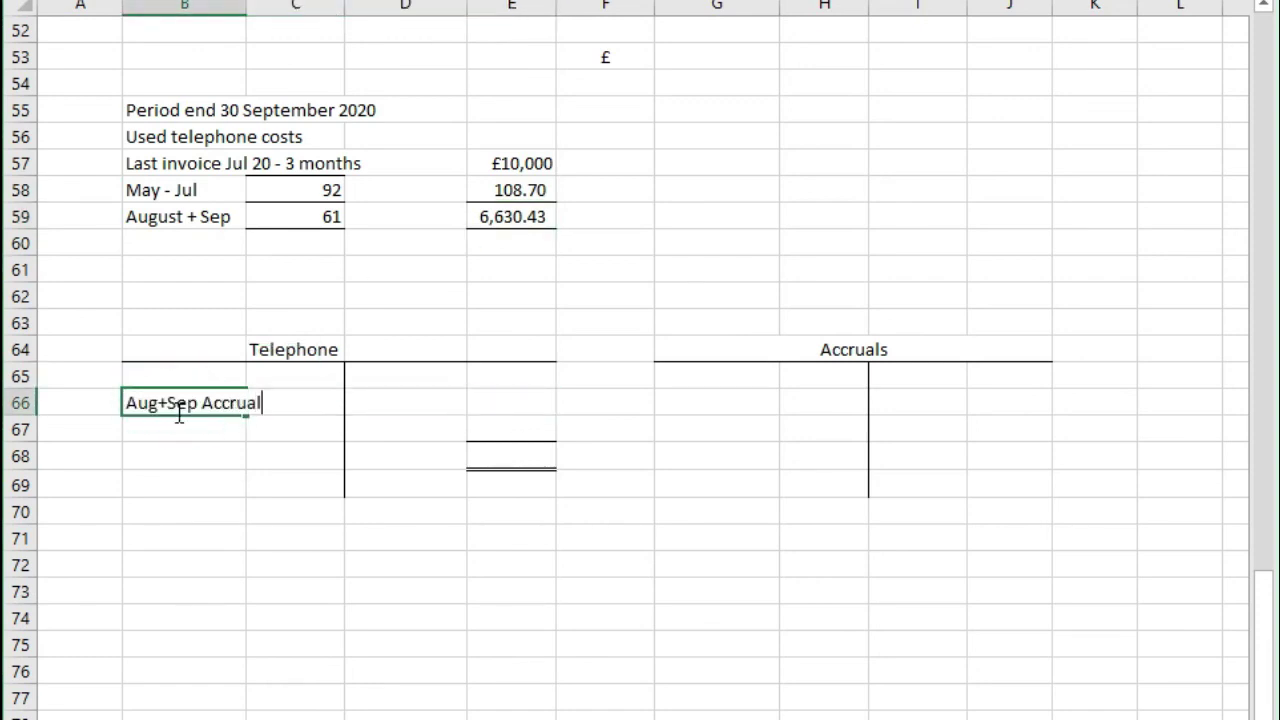
pyautogui.press('Tab')
pyautogui.moveTo(247, 8); pyautogui.dragTo(284, 12)
pyautogui.click(294, 342)
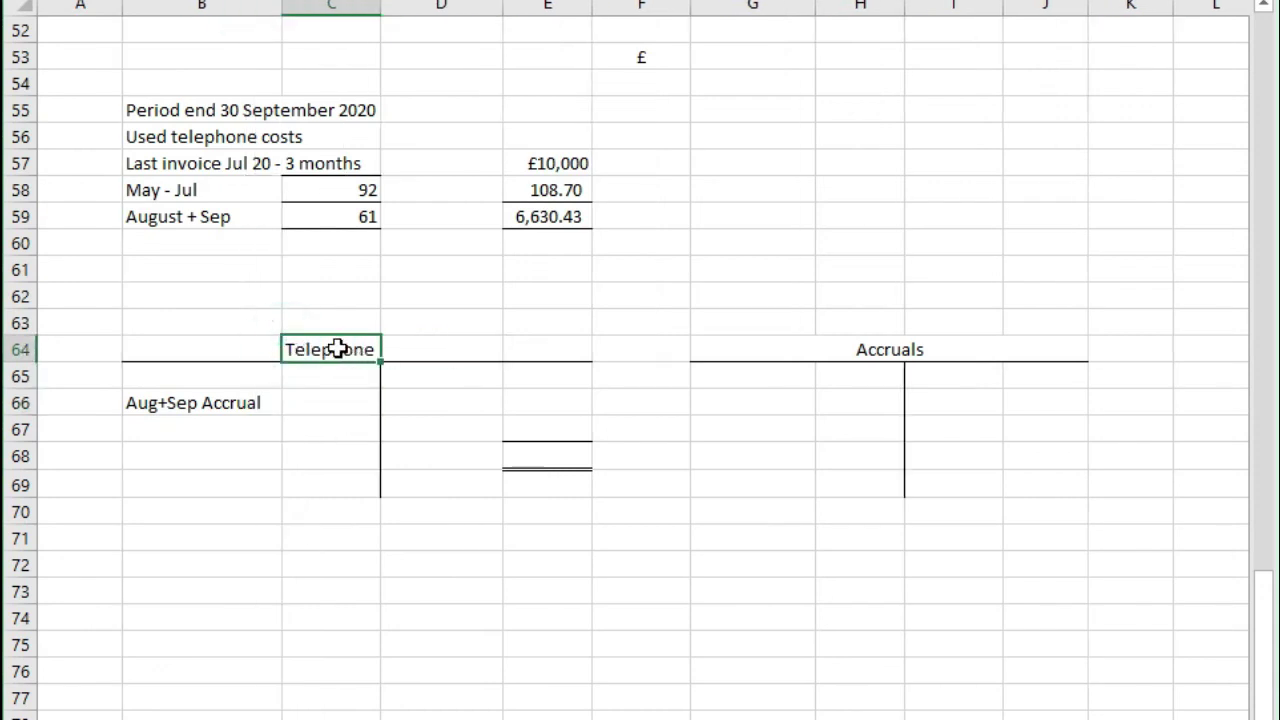
pyautogui.click(309, 401)
pyautogui.write('6')
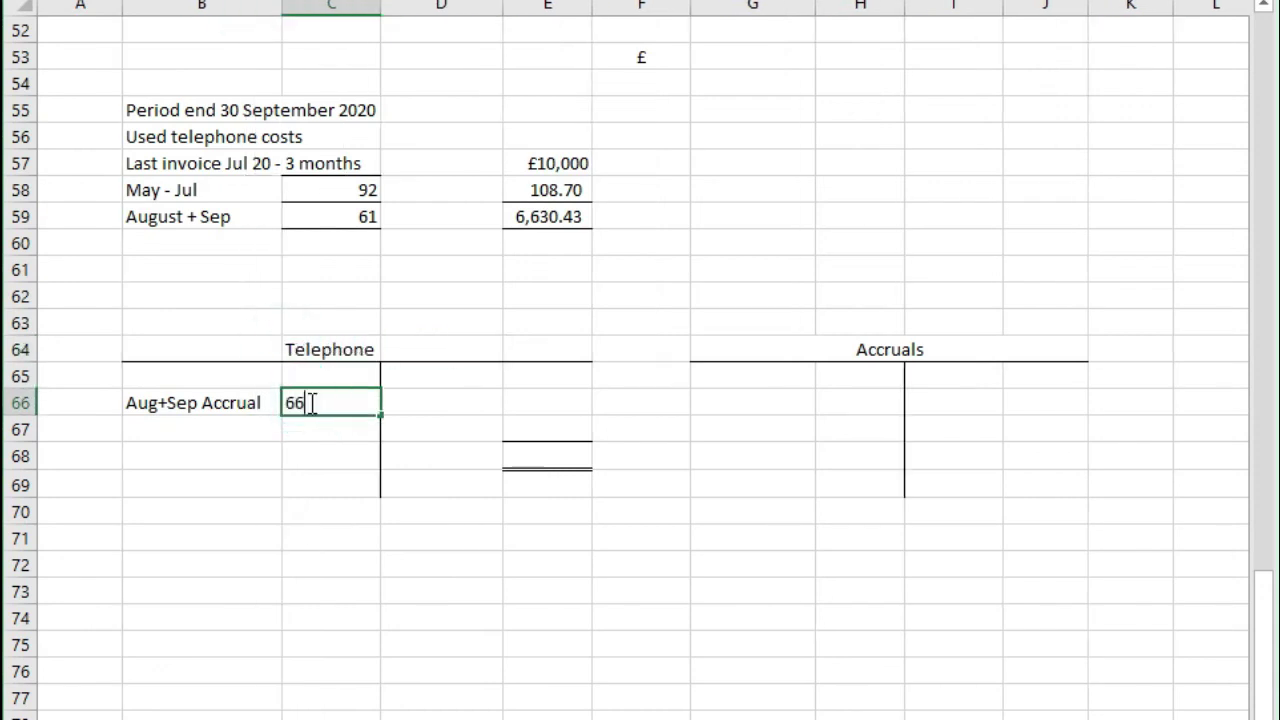
pyautogui.write(',630.43')
pyautogui.press('Tab')
pyautogui.click(308, 402)
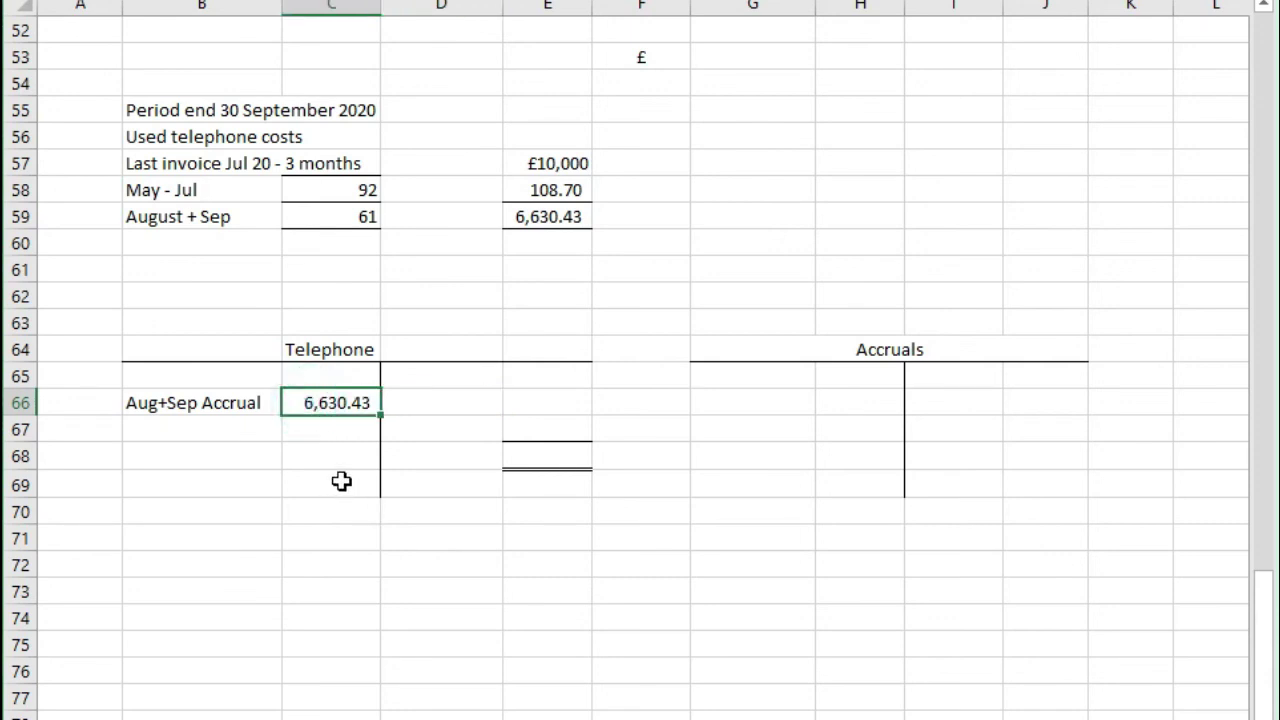
# Enter 'Accrual' 6630.43 in the Accruals account
pyautogui.click(953, 402)
pyautogui.write('Accrual')
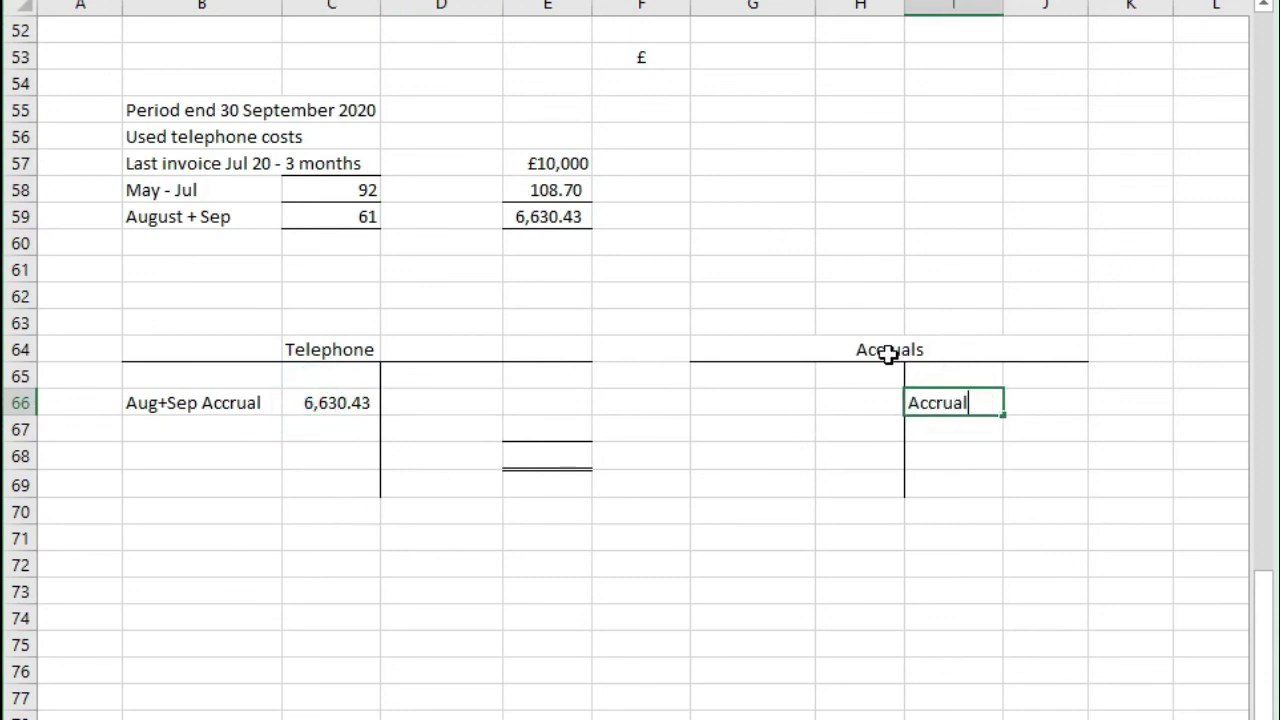
pyautogui.press('Tab')
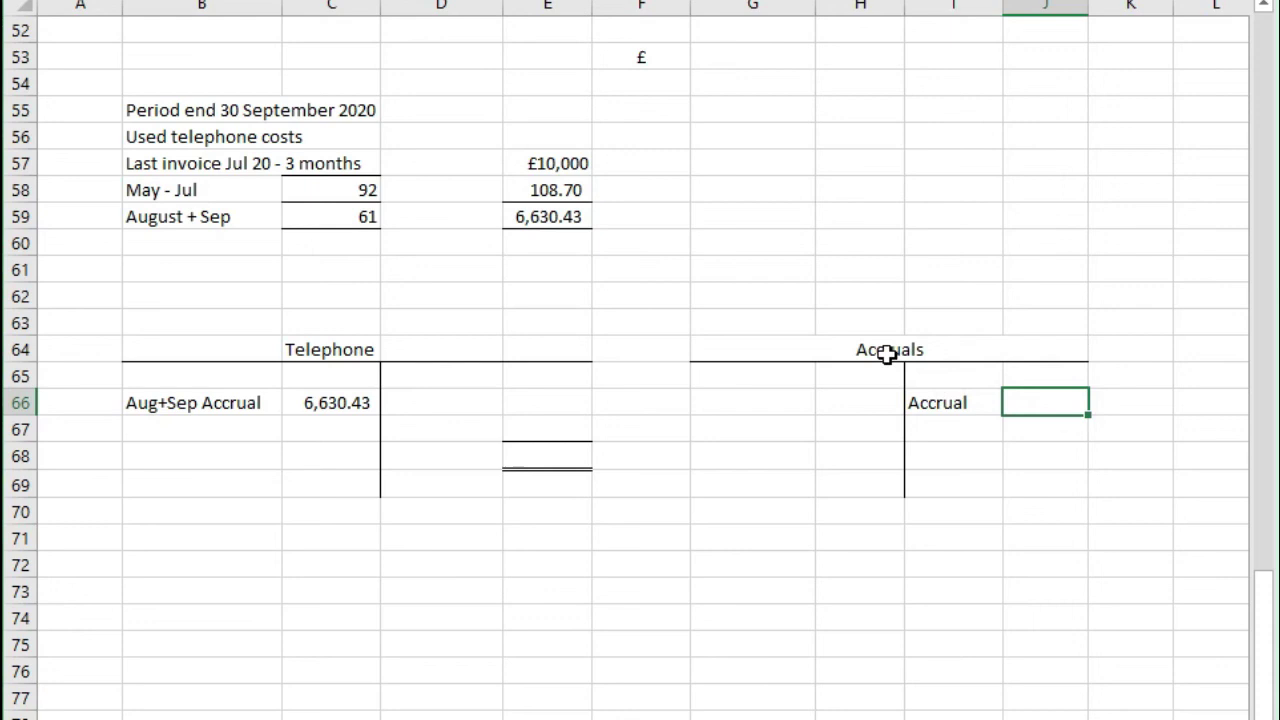
pyautogui.write('6630.43')
pyautogui.press('Return')
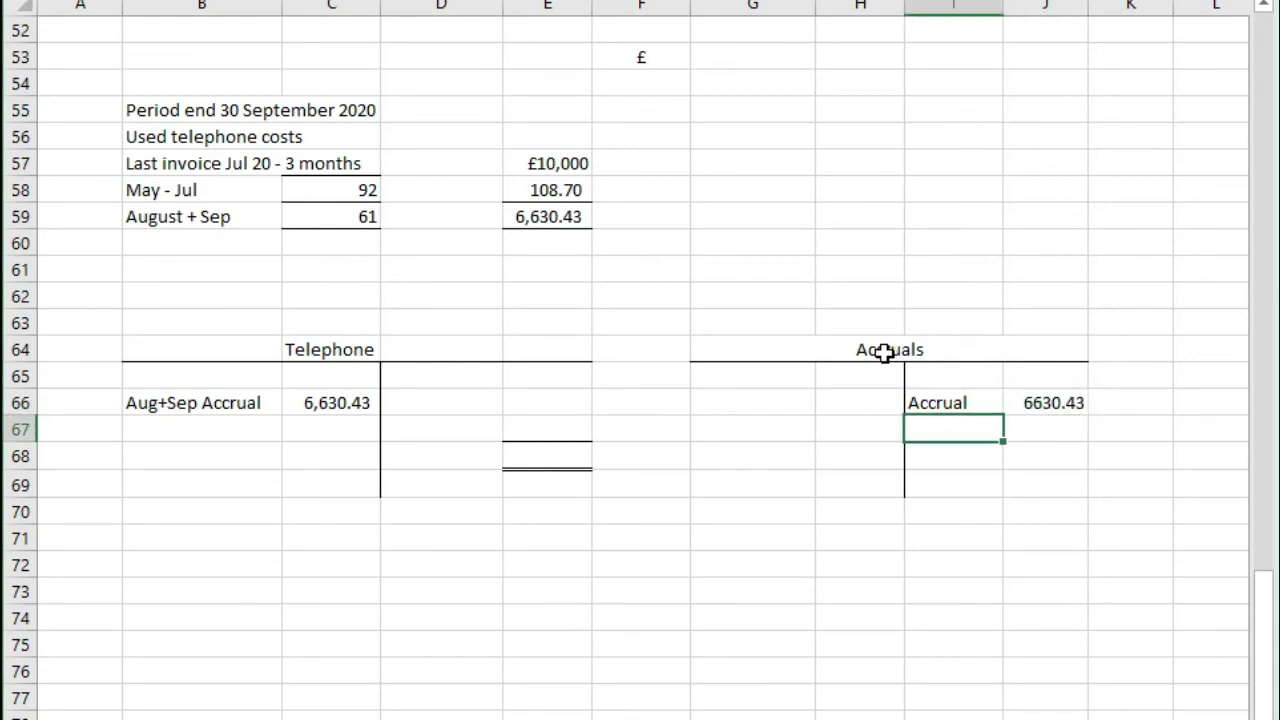
# Add the Costs line of 10000 to Telephone, formatted as 10,000.00
pyautogui.click(203, 430)
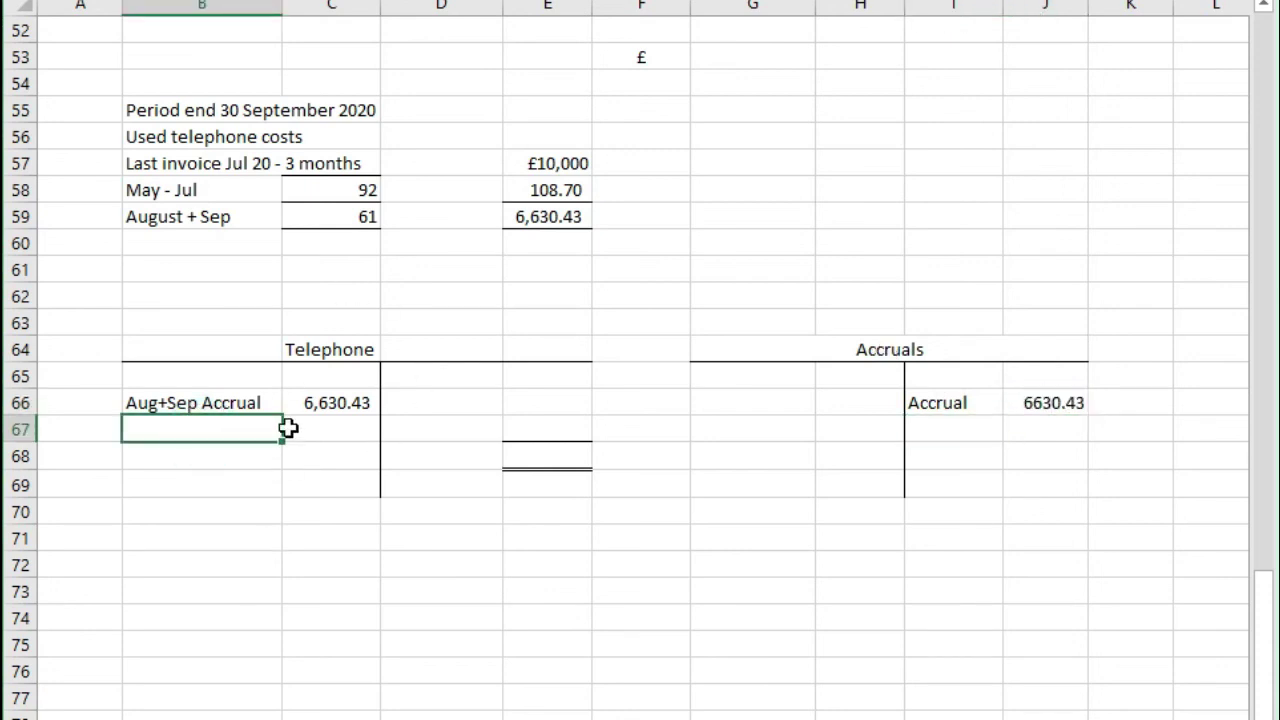
pyautogui.press('Tab')
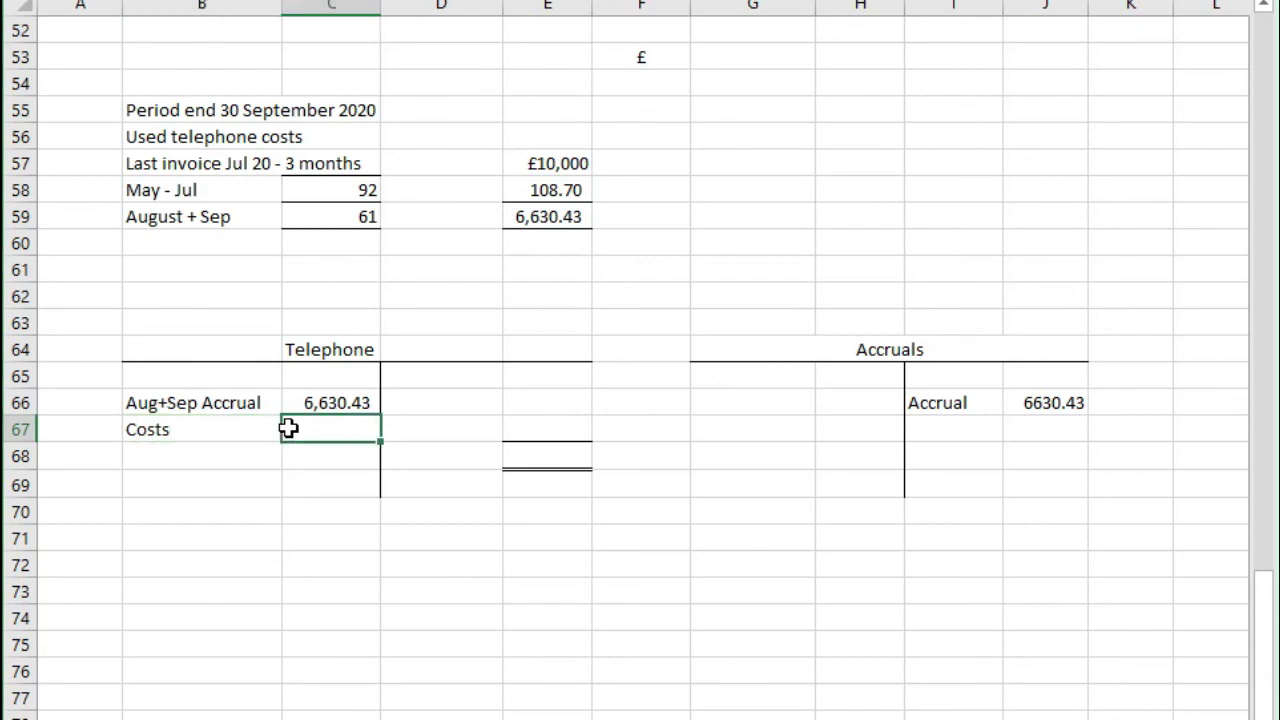
pyautogui.write('10000')
pyautogui.press('Return')
pyautogui.click(330, 432)
pyautogui.hotkey('ctrl', 'shift', '1')
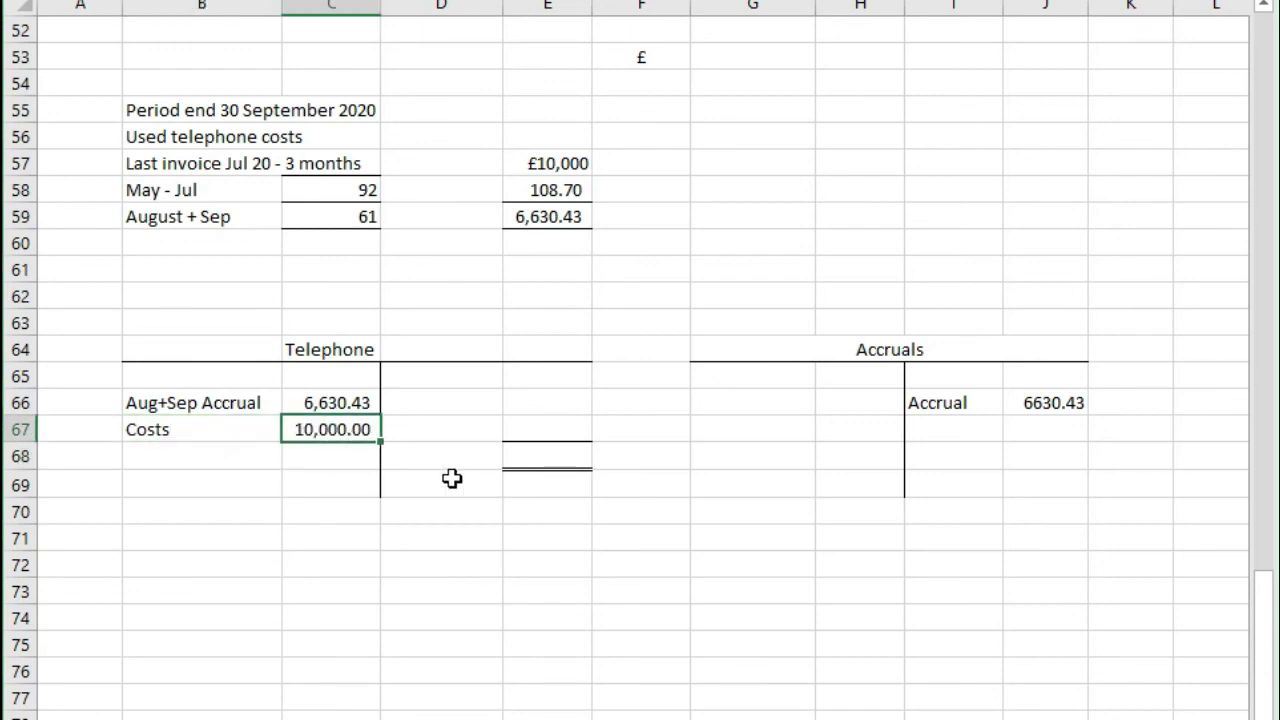
# Enter the 'Bal c/f' balance of 16630.43 in the Telephone account
pyautogui.click(449, 457)
pyautogui.write('Bal c/f')
pyautogui.press('Tab')
pyautogui.write('16')
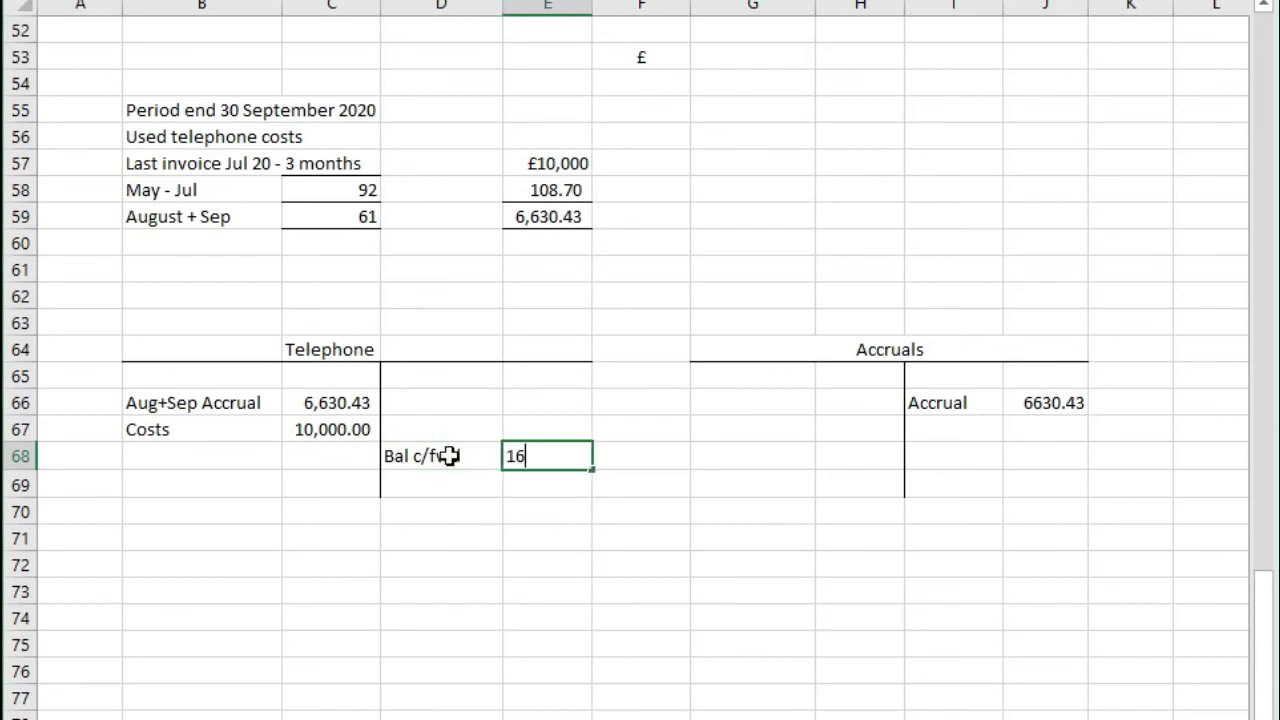
pyautogui.write('630.43')
pyautogui.press('Return')
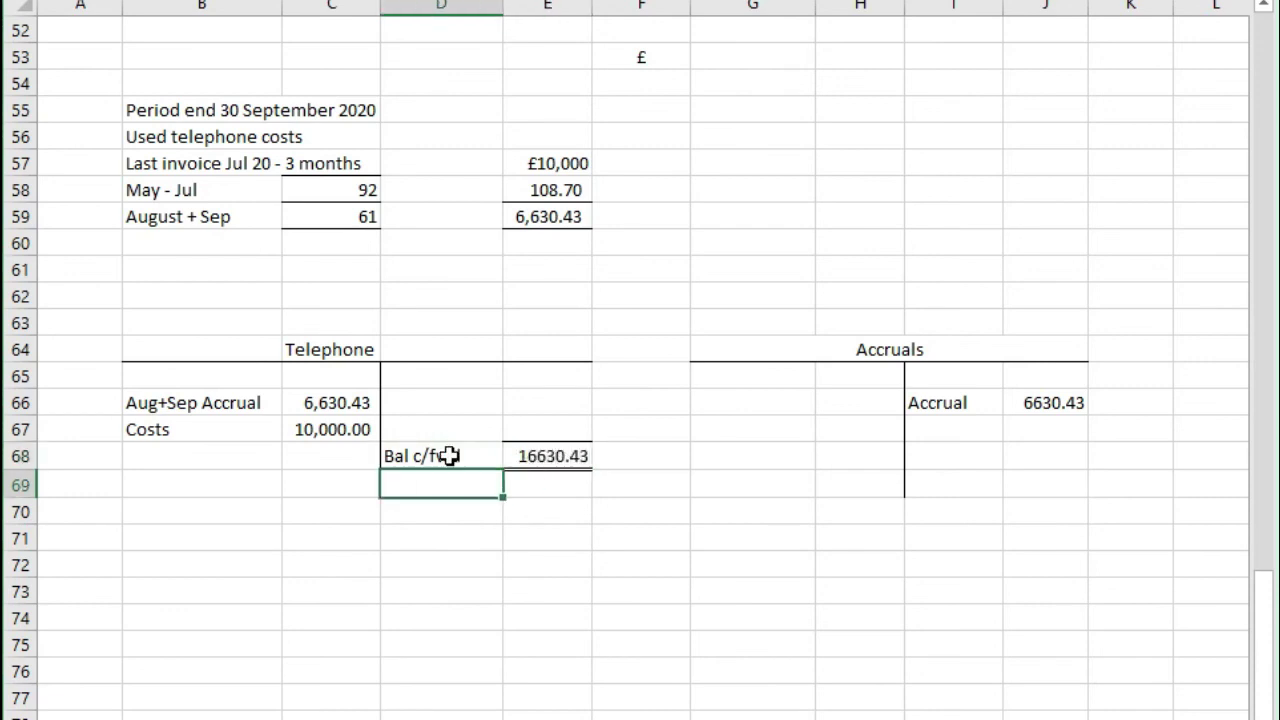
pyautogui.click(515, 457)
pyautogui.click(1071, 394)
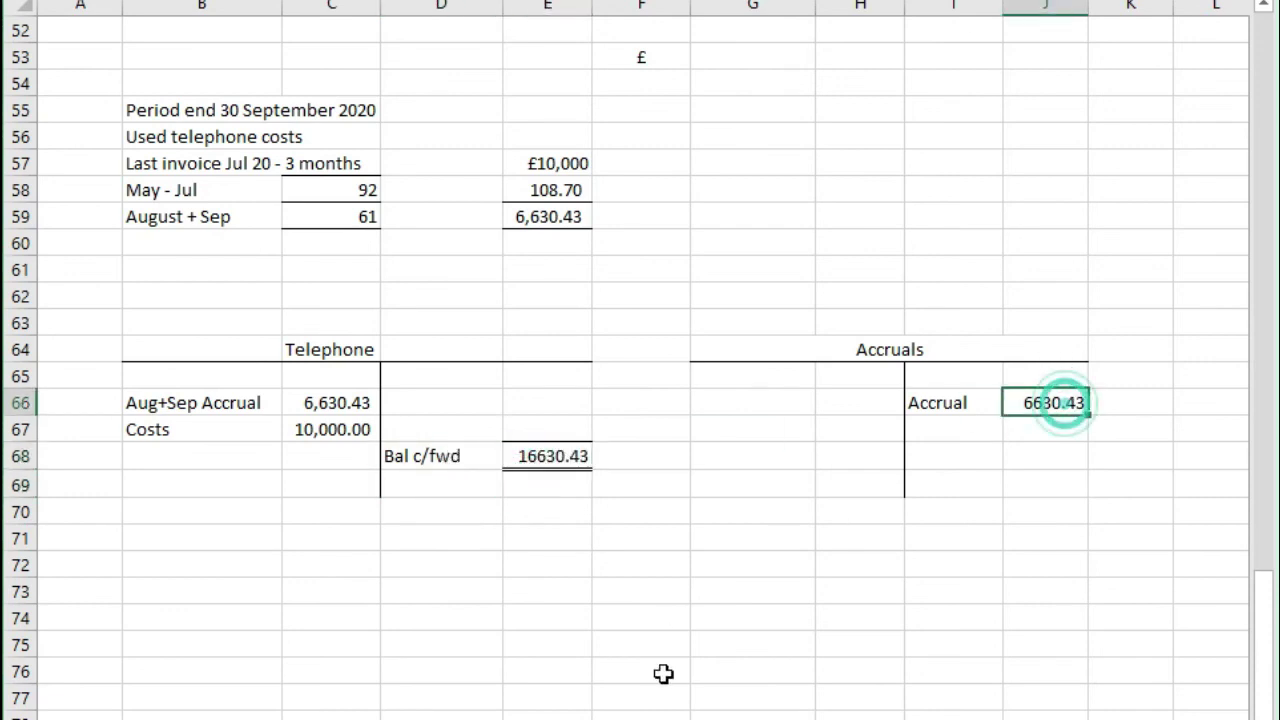
pyautogui.click(701, 409)
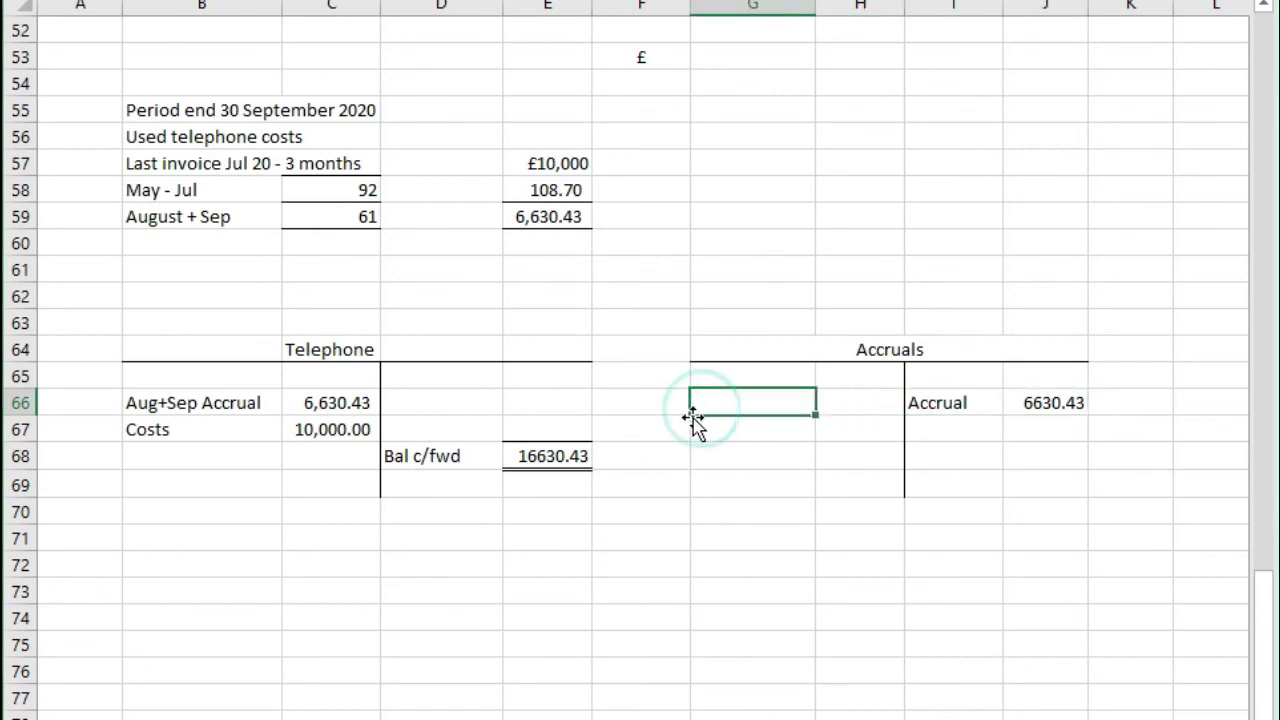